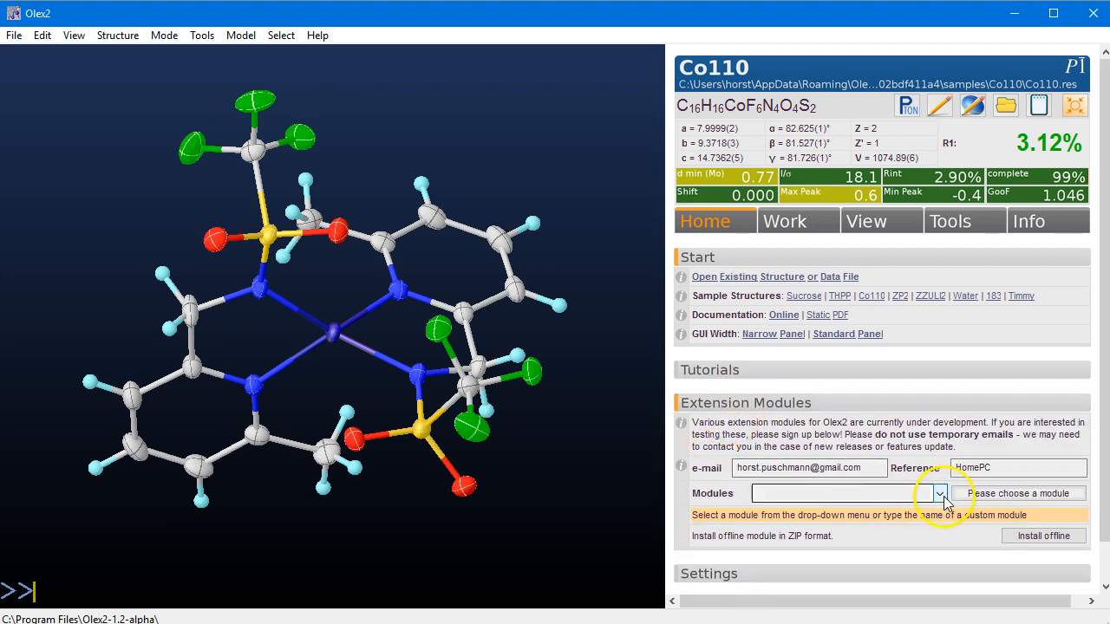
Examine the list of installable extension modules and the alpha-version notice in the News section.
{"action": "left_click", "coordinate": [939, 495]}
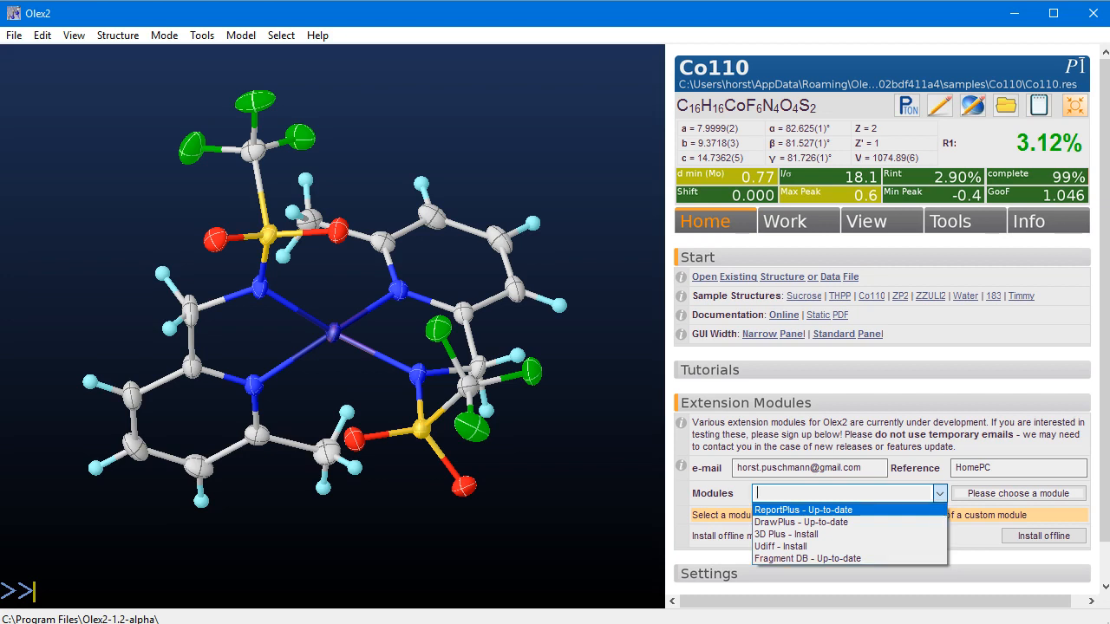
{"action": "left_click", "coordinate": [1107, 314]}
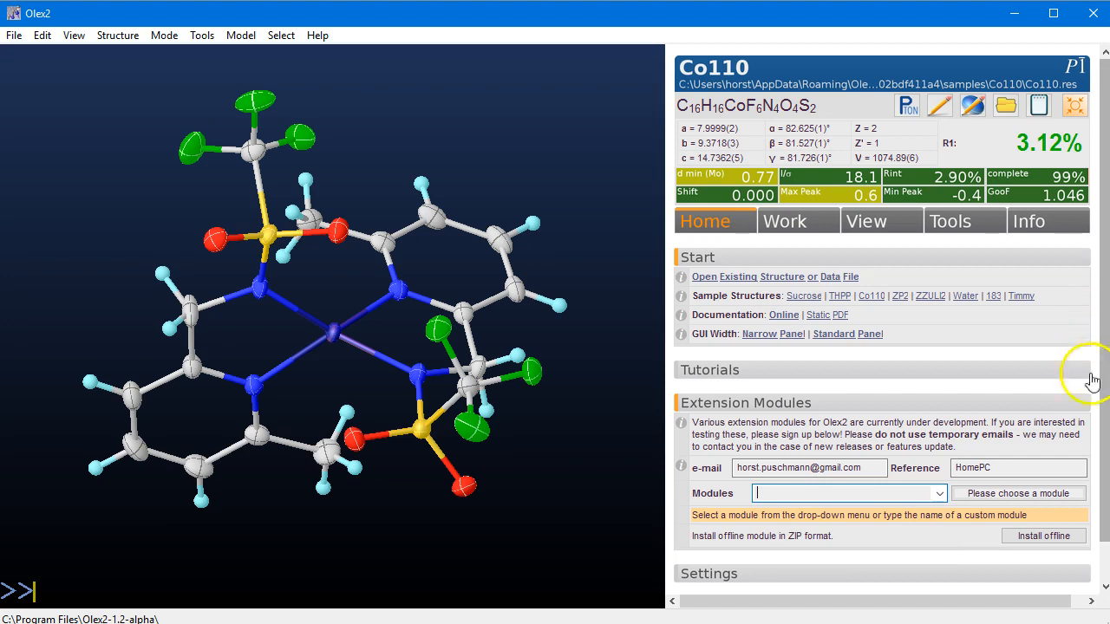
{"action": "left_click_drag", "start_coordinate": [1102, 375], "coordinate": [1102, 415]}
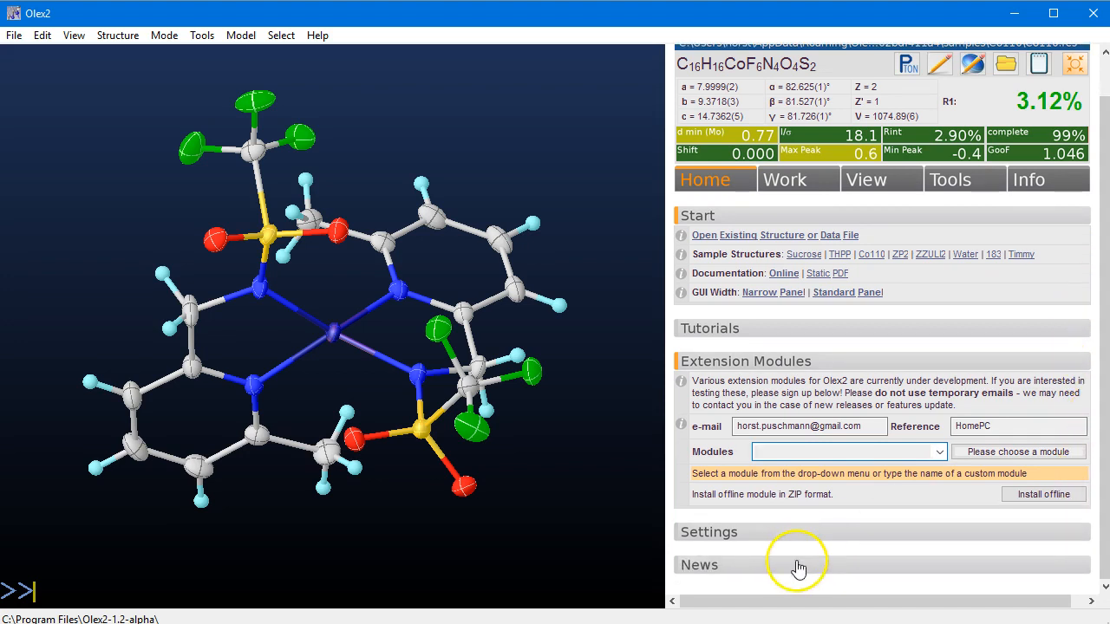
{"action": "left_click", "coordinate": [798, 565]}
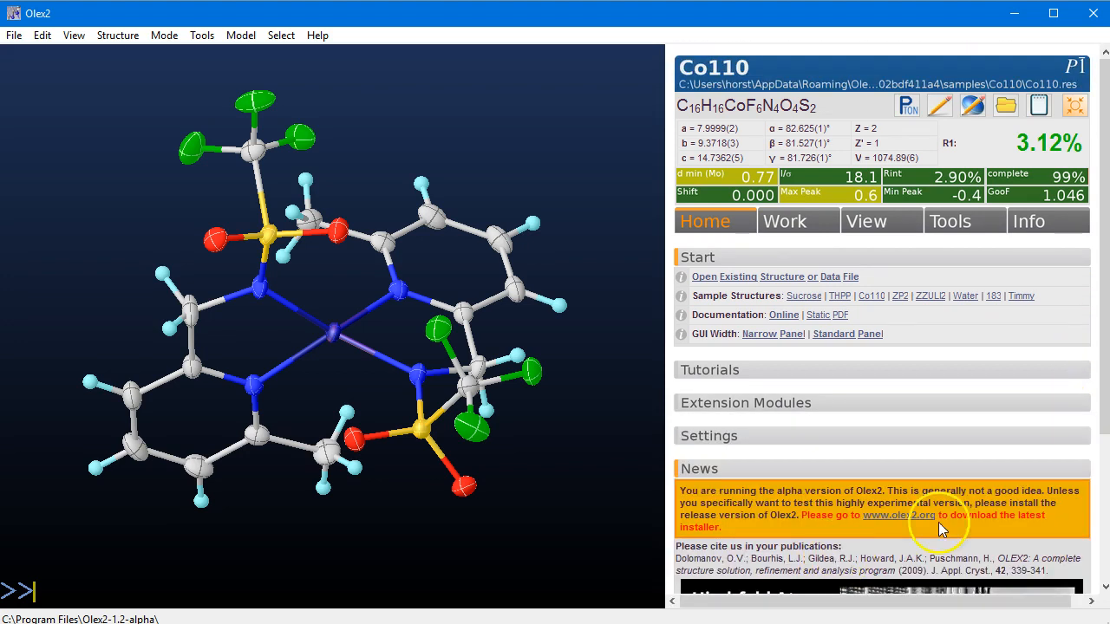
{"action": "double_click", "coordinate": [788, 491]}
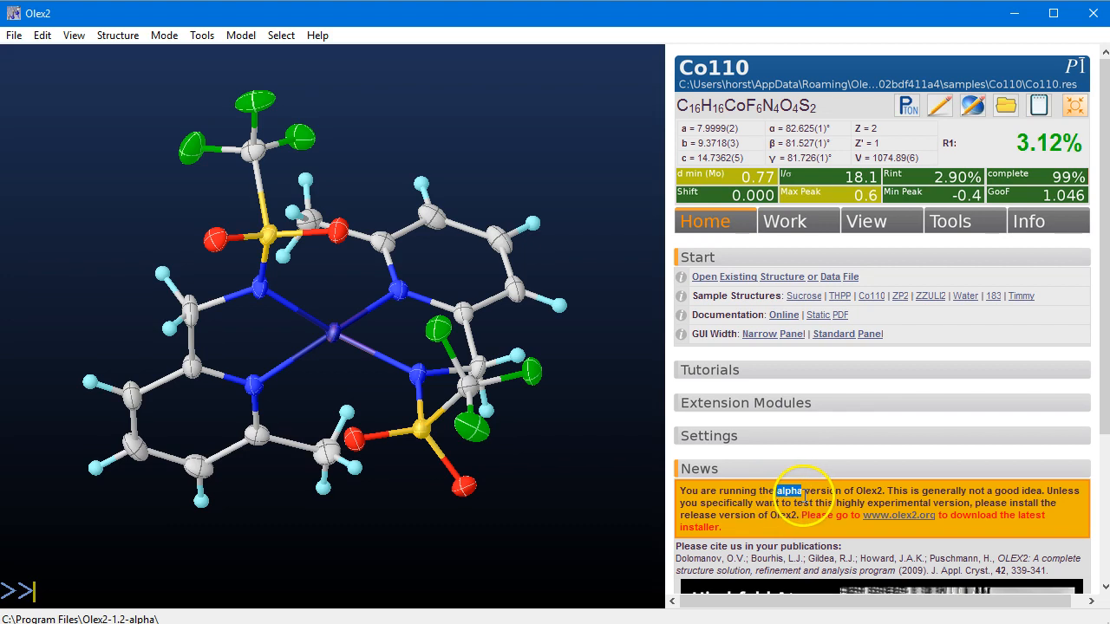
{"action": "left_click", "coordinate": [778, 405]}
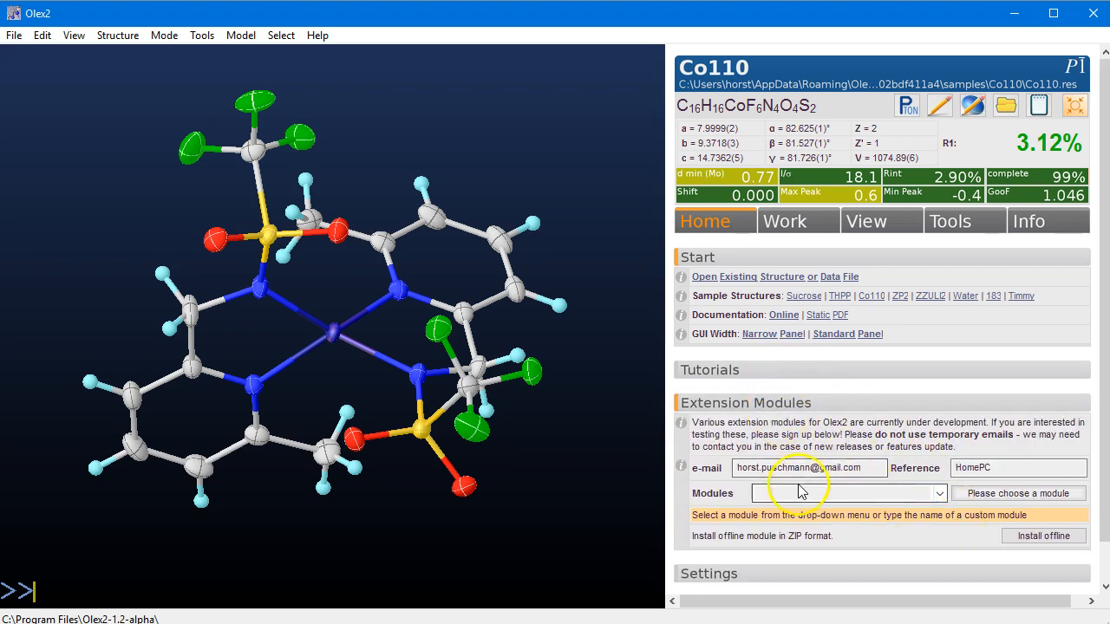
{"action": "left_click", "coordinate": [941, 494]}
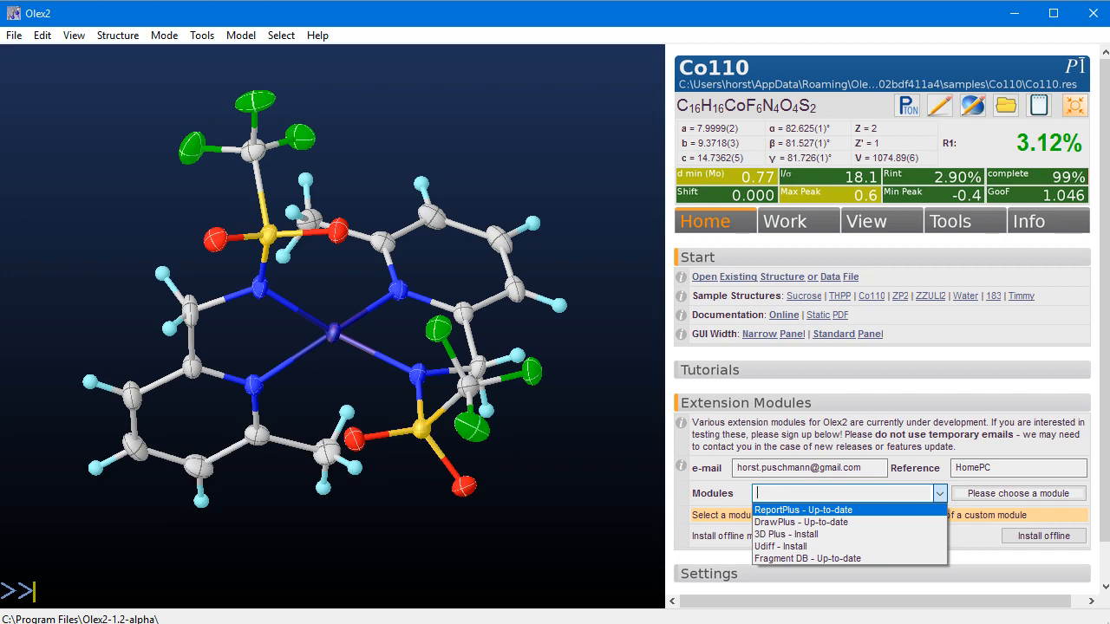
Open the DrawPlus section of the Draw tools and look through its options and the Toolbox Work section.
{"action": "left_click", "coordinate": [811, 225]}
{"action": "left_click", "coordinate": [807, 233]}
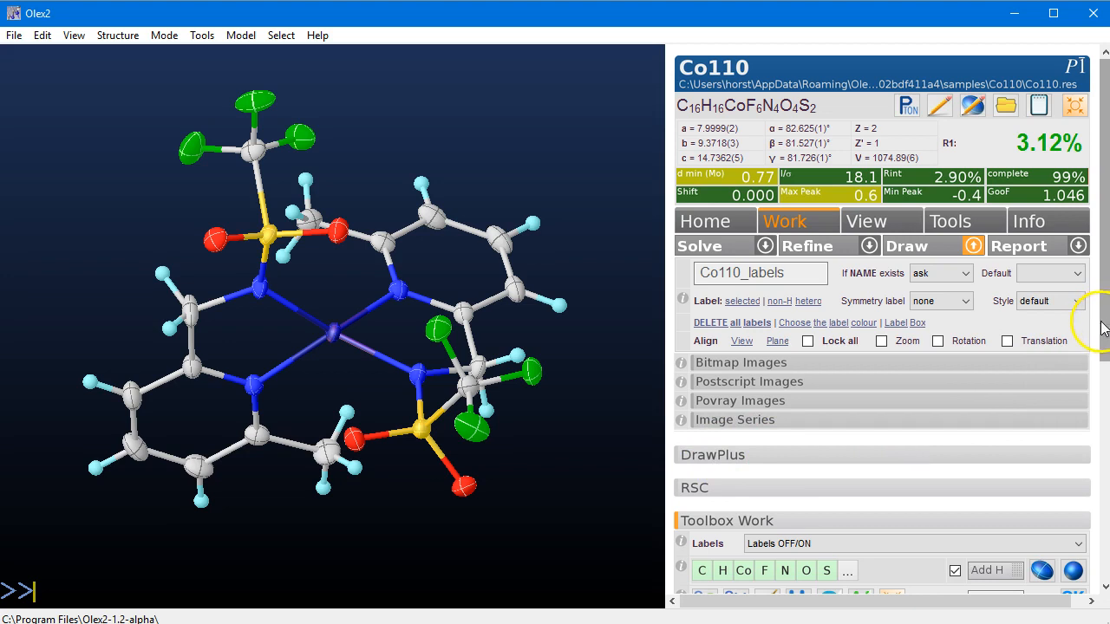
{"action": "left_click", "coordinate": [859, 457]}
{"action": "left_click_drag", "start_coordinate": [1098, 185], "coordinate": [1074, 433]}
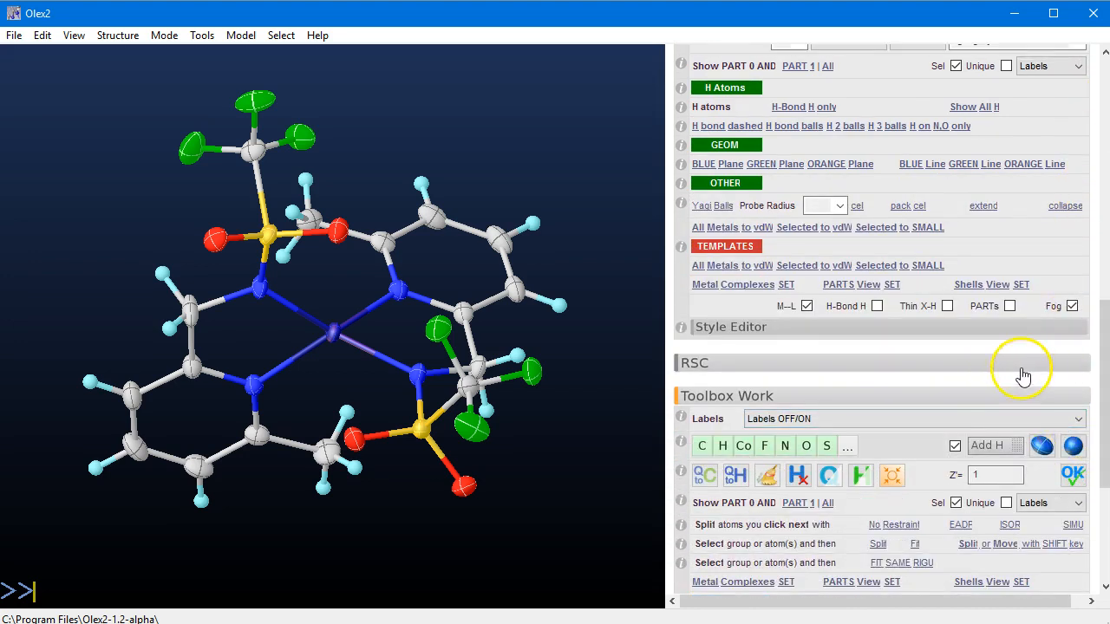
{"action": "left_click_drag", "start_coordinate": [1099, 339], "coordinate": [1092, 401]}
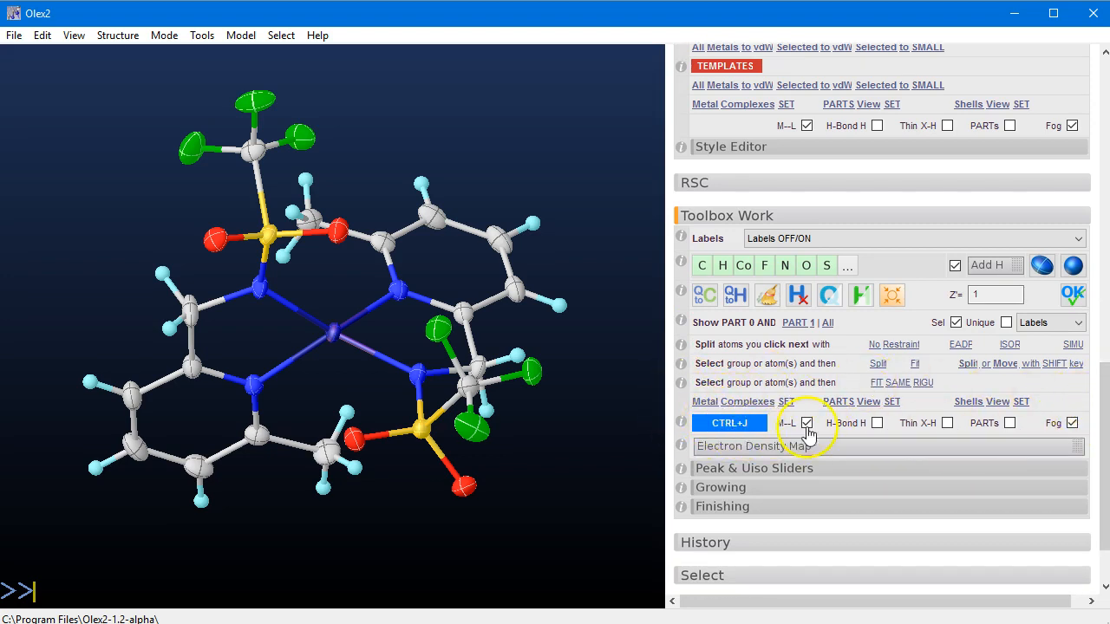
{"action": "left_click_drag", "start_coordinate": [1106, 422], "coordinate": [1097, 243]}
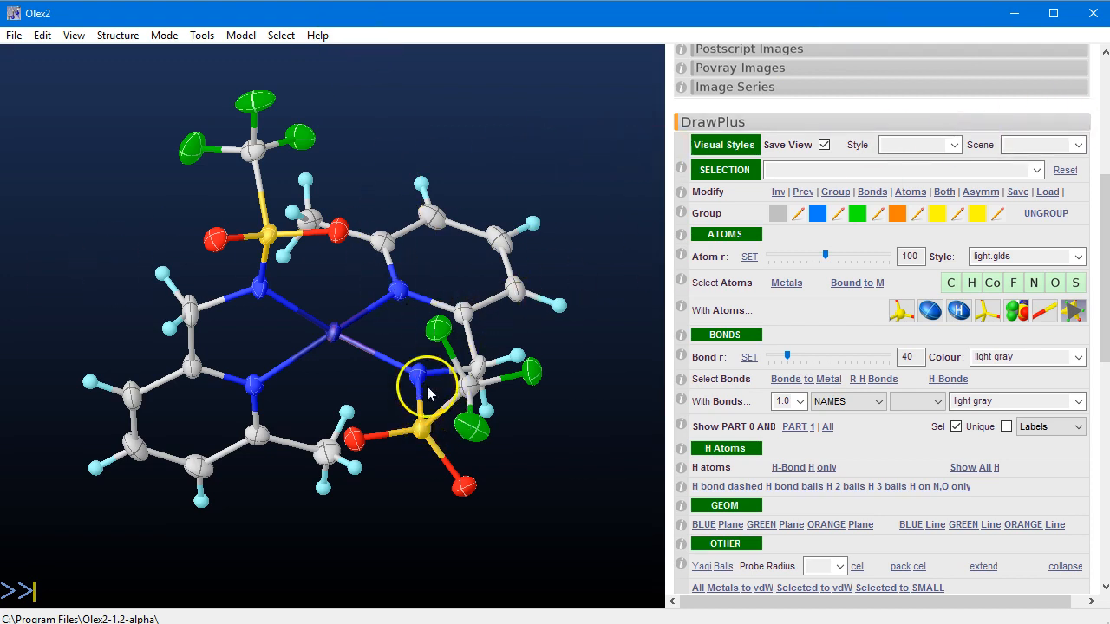
Apply the default.glds style and default.glsp scene to the Co110 structure and inspect it by rotating the model.
{"action": "left_click_drag", "start_coordinate": [357, 389], "coordinate": [439, 337]}
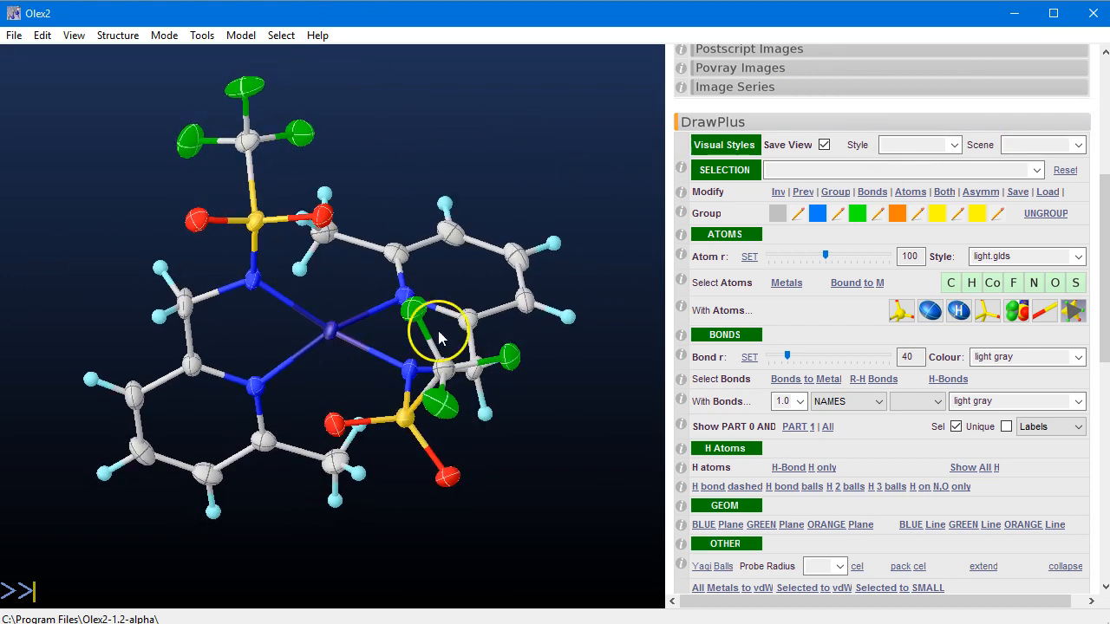
{"action": "left_click", "coordinate": [953, 145]}
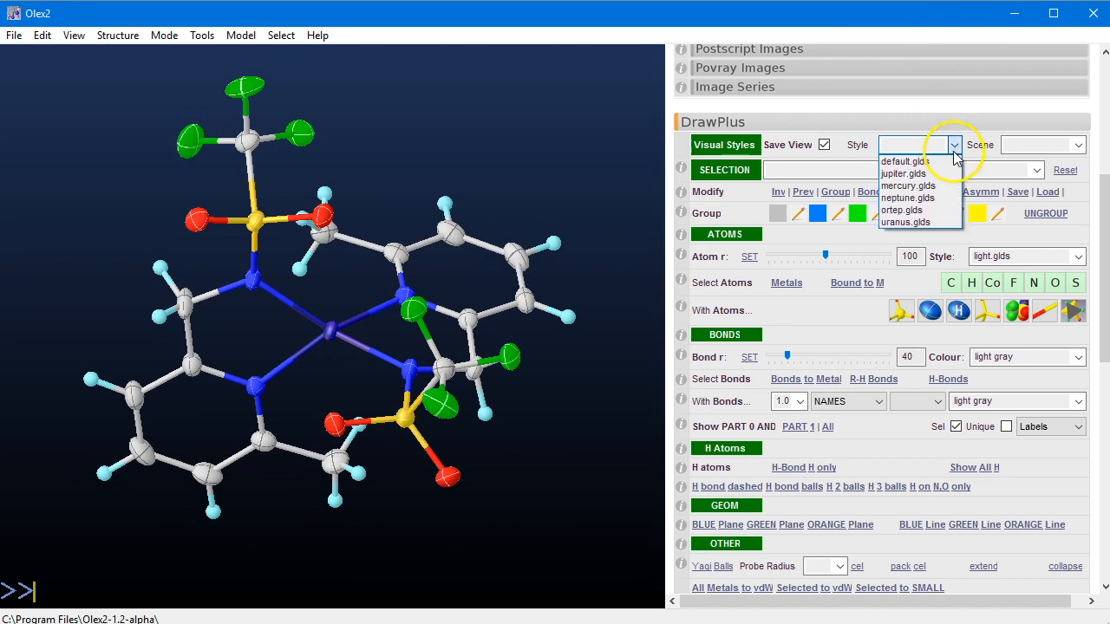
{"action": "left_click", "coordinate": [907, 162]}
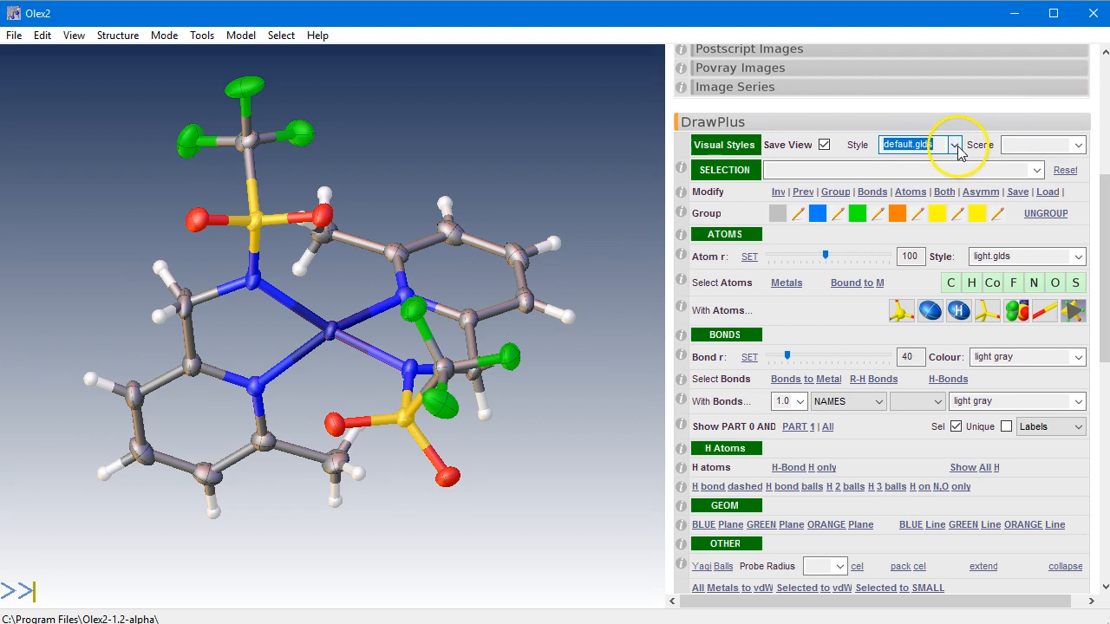
{"action": "left_click", "coordinate": [1078, 145]}
{"action": "left_click", "coordinate": [1065, 163]}
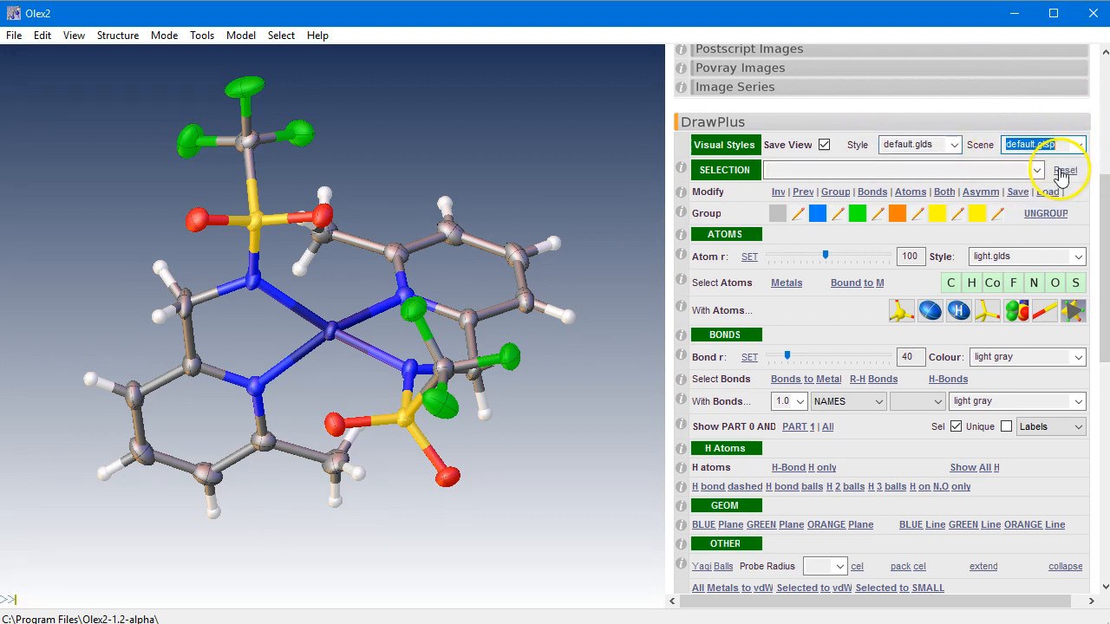
{"action": "left_click_drag", "start_coordinate": [416, 248], "coordinate": [455, 211]}
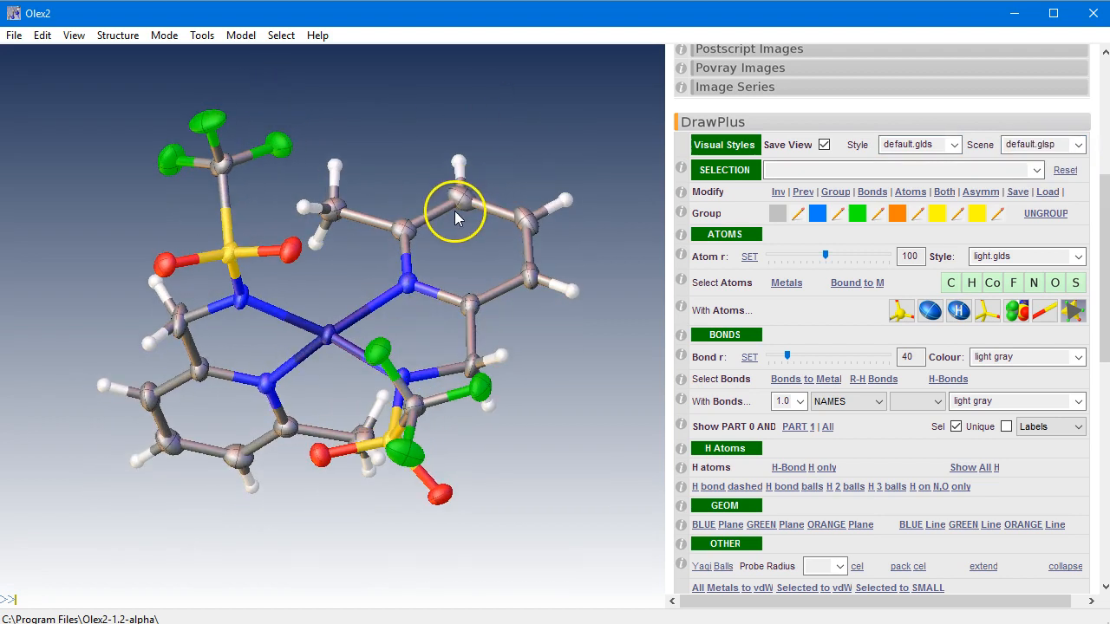
Apply the jupiter.glds style and jupiter.glsp scene to the structure and inspect the rendering from several angles.
{"action": "left_click", "coordinate": [954, 145]}
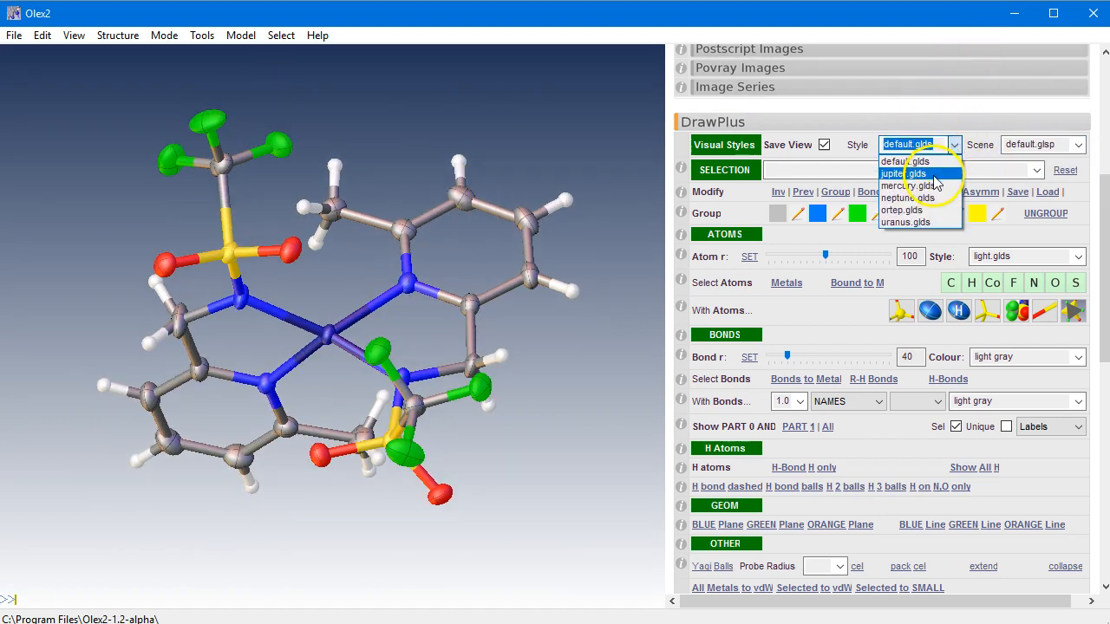
{"action": "left_click", "coordinate": [935, 177]}
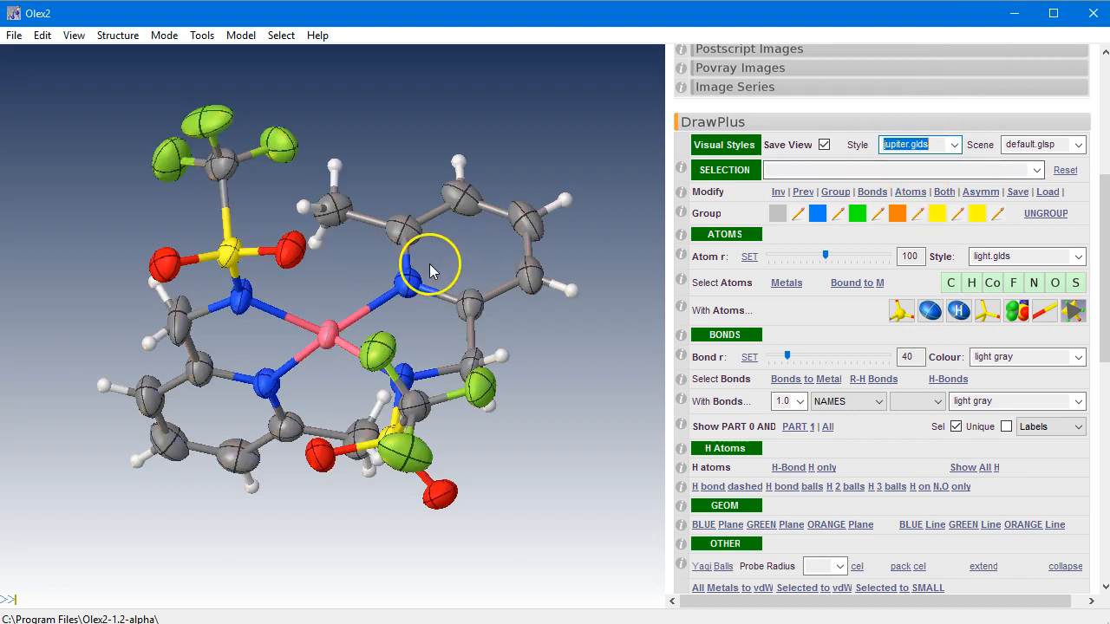
{"action": "left_click_drag", "start_coordinate": [430, 264], "coordinate": [448, 262]}
{"action": "left_click", "coordinate": [1080, 144]}
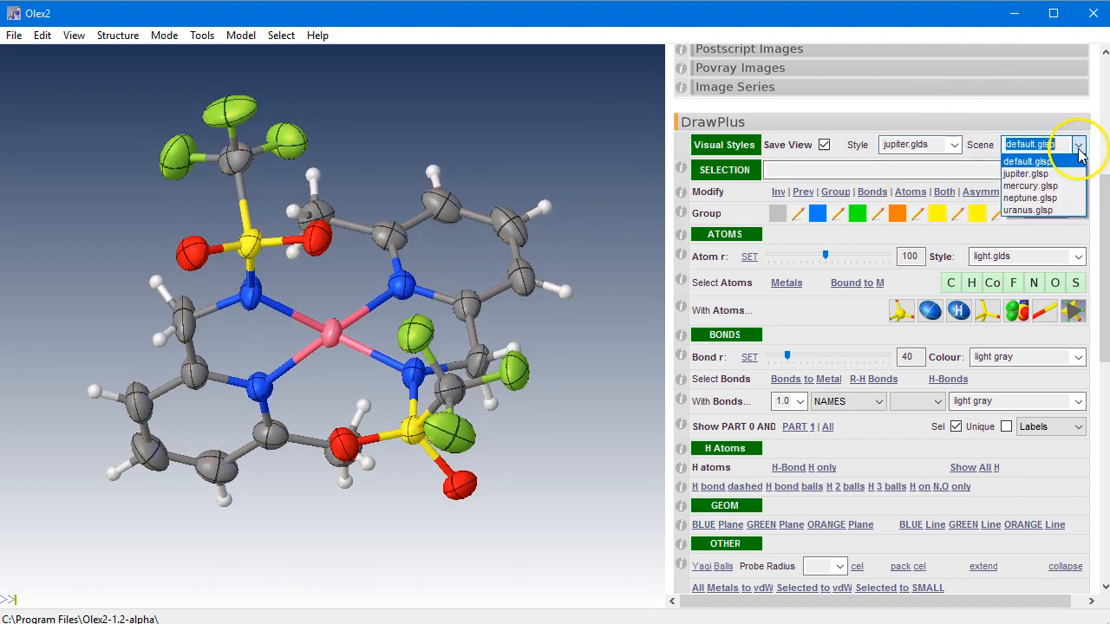
{"action": "left_click", "coordinate": [1063, 170]}
{"action": "left_click_drag", "start_coordinate": [440, 293], "coordinate": [527, 228]}
Switch the structure to the mercury.glds style and mercury.glsp scene and view the ball-and-stick model from different angles.
{"action": "left_click", "coordinate": [954, 145]}
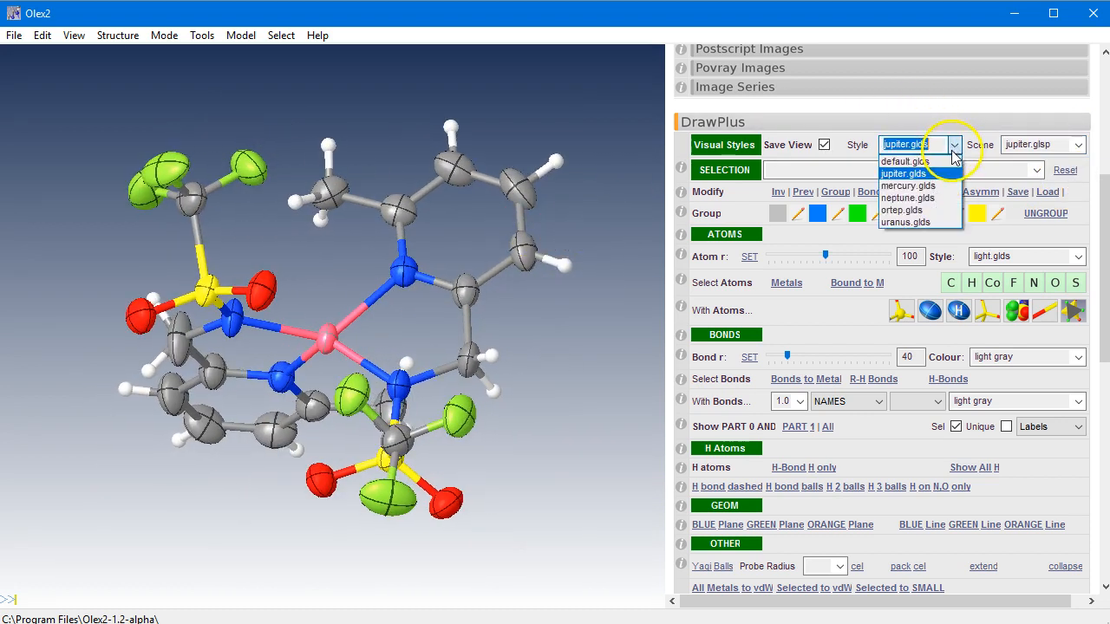
{"action": "left_click", "coordinate": [917, 195]}
{"action": "left_click_drag", "start_coordinate": [422, 301], "coordinate": [316, 333]}
{"action": "left_click", "coordinate": [1078, 145]}
{"action": "left_click", "coordinate": [1058, 185]}
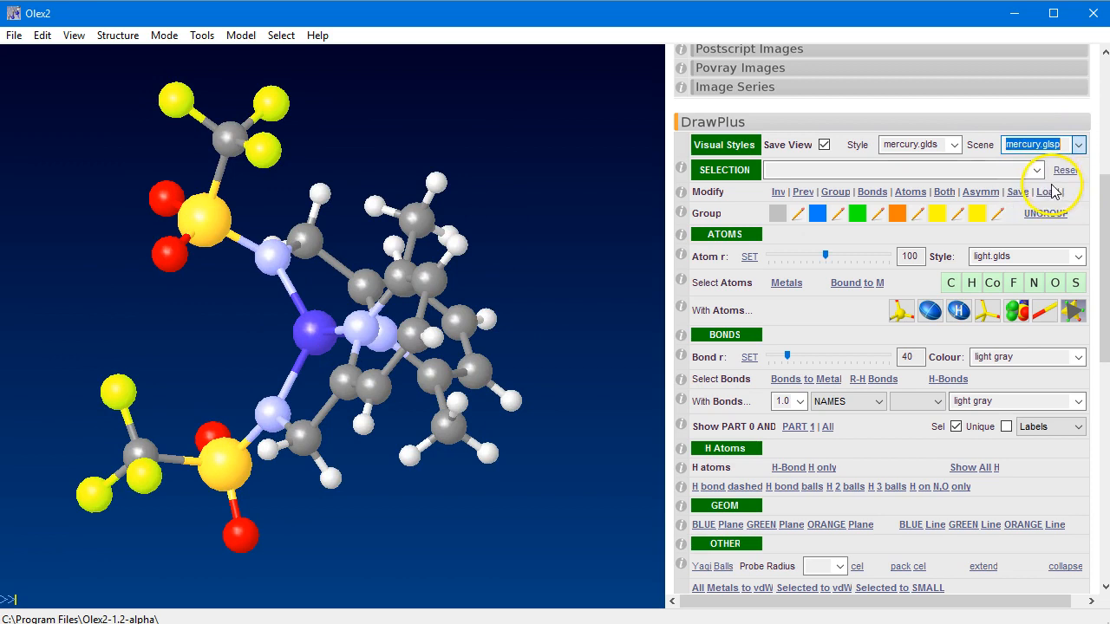
{"action": "mouse_move", "coordinate": [541, 246]}
{"action": "left_mouse_down"}
{"action": "mouse_move", "coordinate": [554, 239]}
{"action": "mouse_move", "coordinate": [535, 259]}
{"action": "left_mouse_up"}
{"action": "left_click_drag", "start_coordinate": [303, 179], "coordinate": [359, 223]}
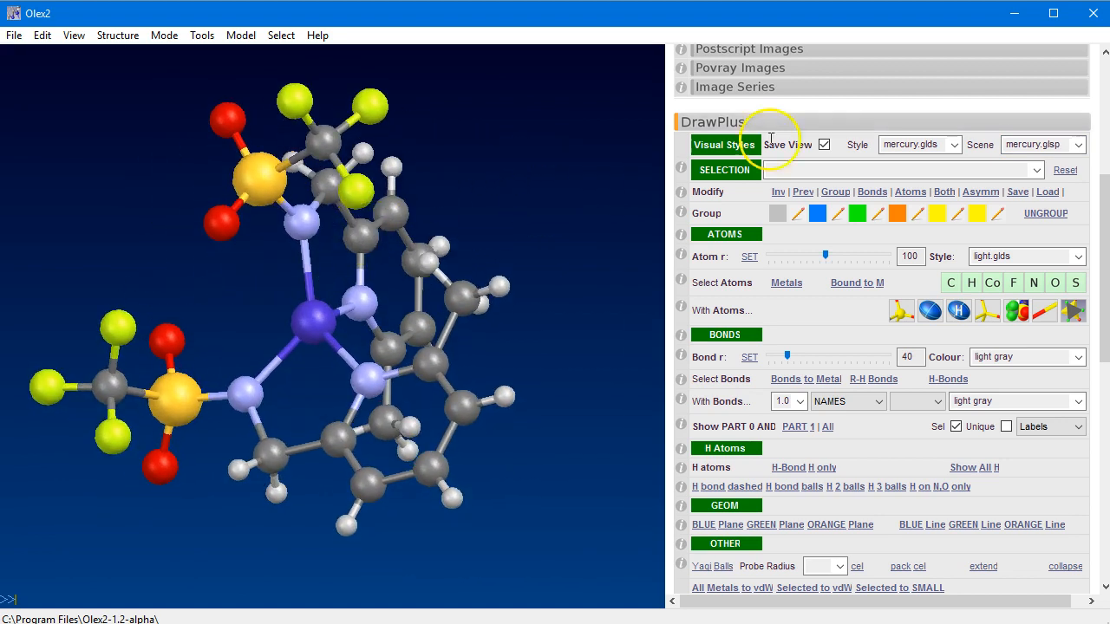
Apply the neptune.glds style with the neptune.glsp scene to the structure and rotate the model to check it.
{"action": "left_click", "coordinate": [954, 146]}
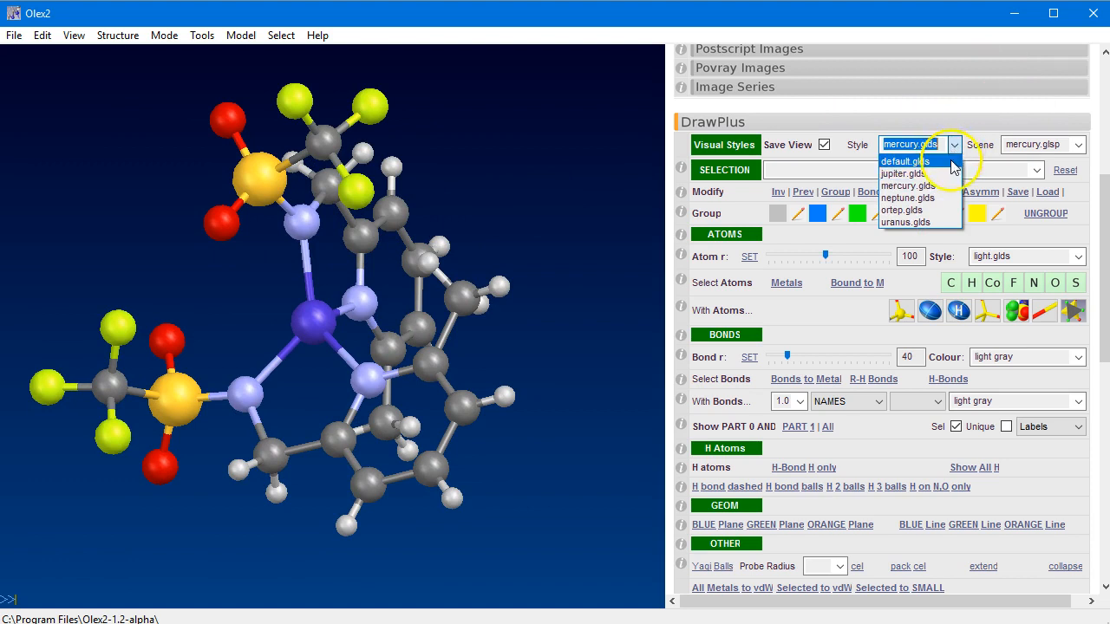
{"action": "left_click", "coordinate": [935, 194]}
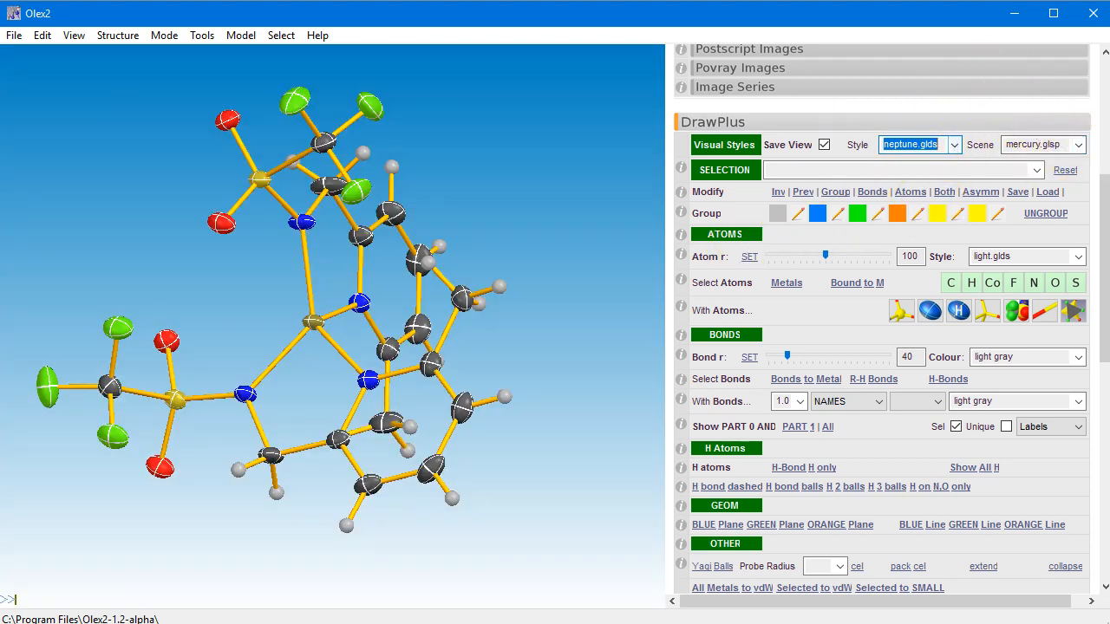
{"action": "left_click", "coordinate": [1078, 145]}
{"action": "left_click", "coordinate": [1052, 201]}
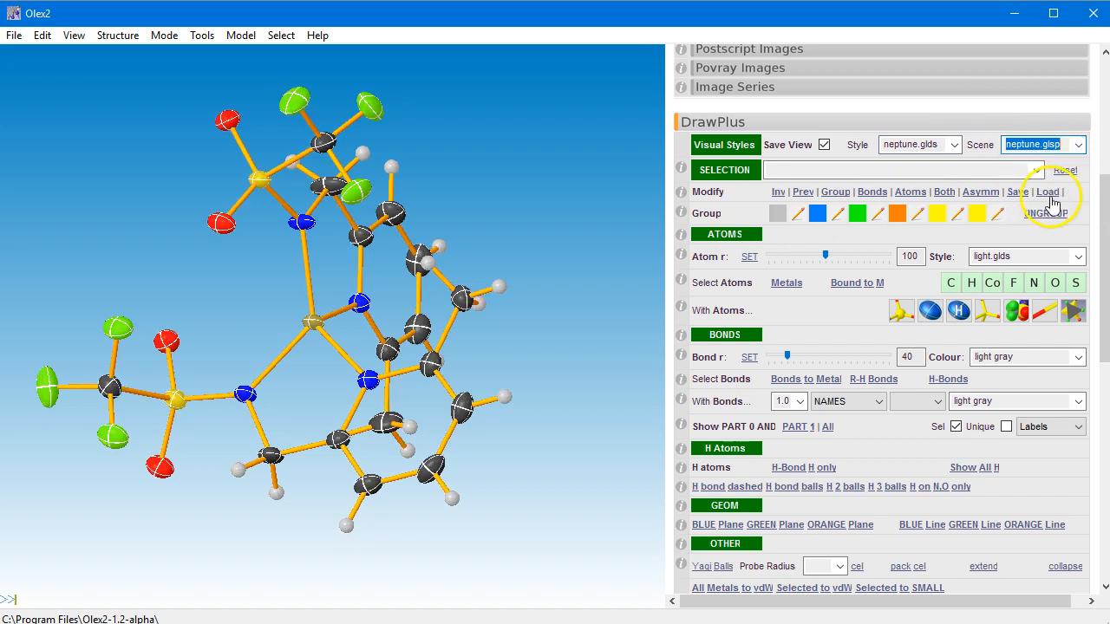
{"action": "left_click_drag", "start_coordinate": [468, 230], "coordinate": [465, 276]}
Cycle the model background through plain white and black and return it to the blue gradient.
{"action": "key", "text": "F2"}
{"action": "key", "text": "F2"}
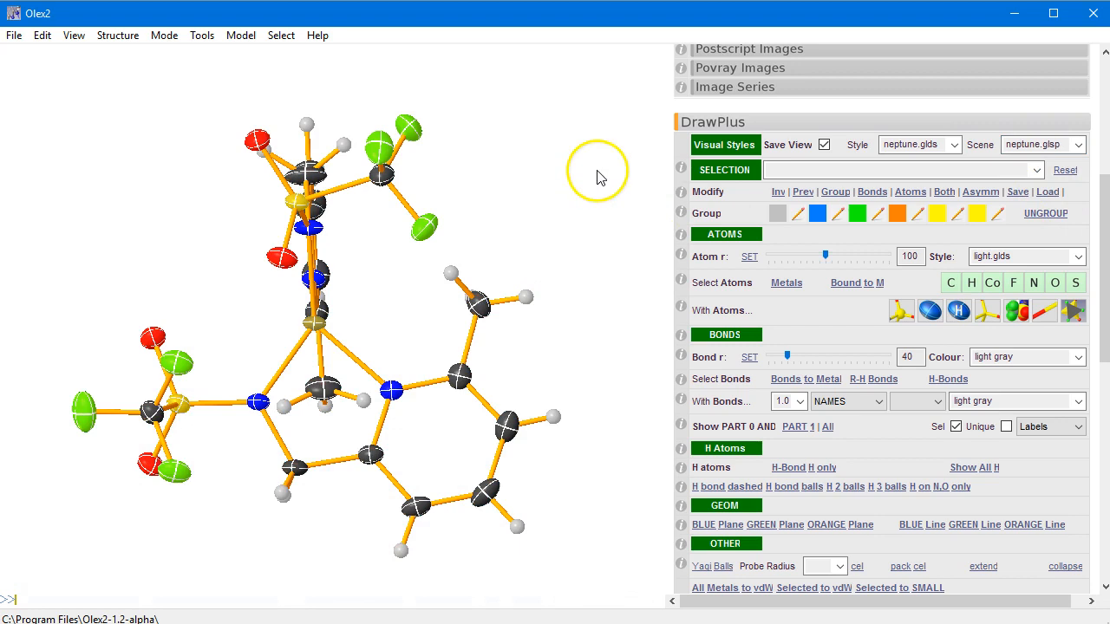
{"action": "key", "text": "F2"}
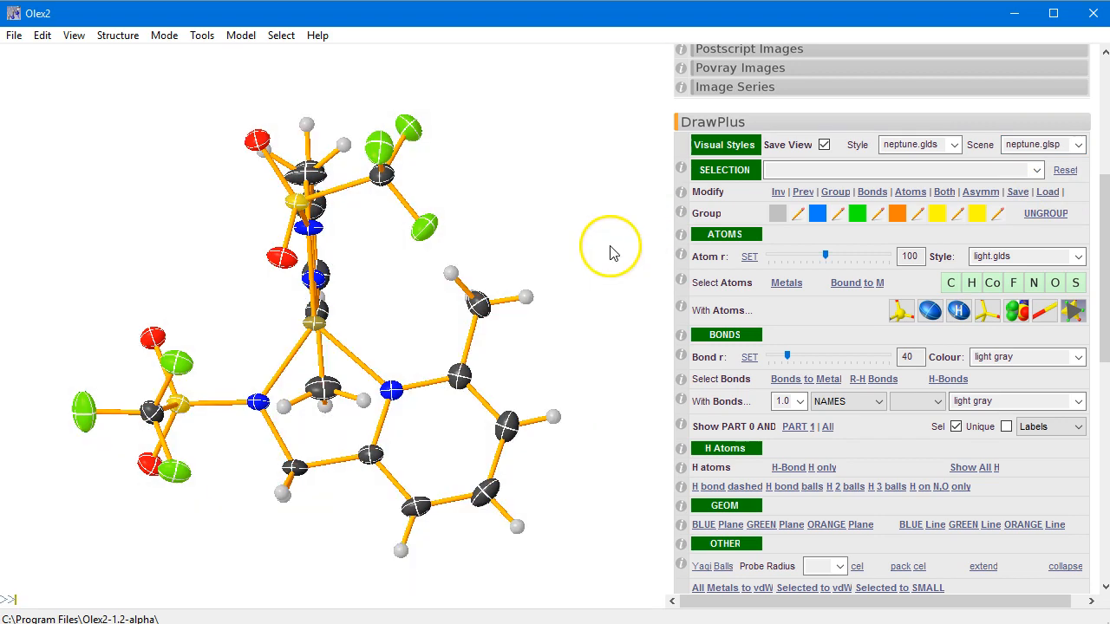
{"action": "key", "text": "F2"}
{"action": "key", "text": "F2"}
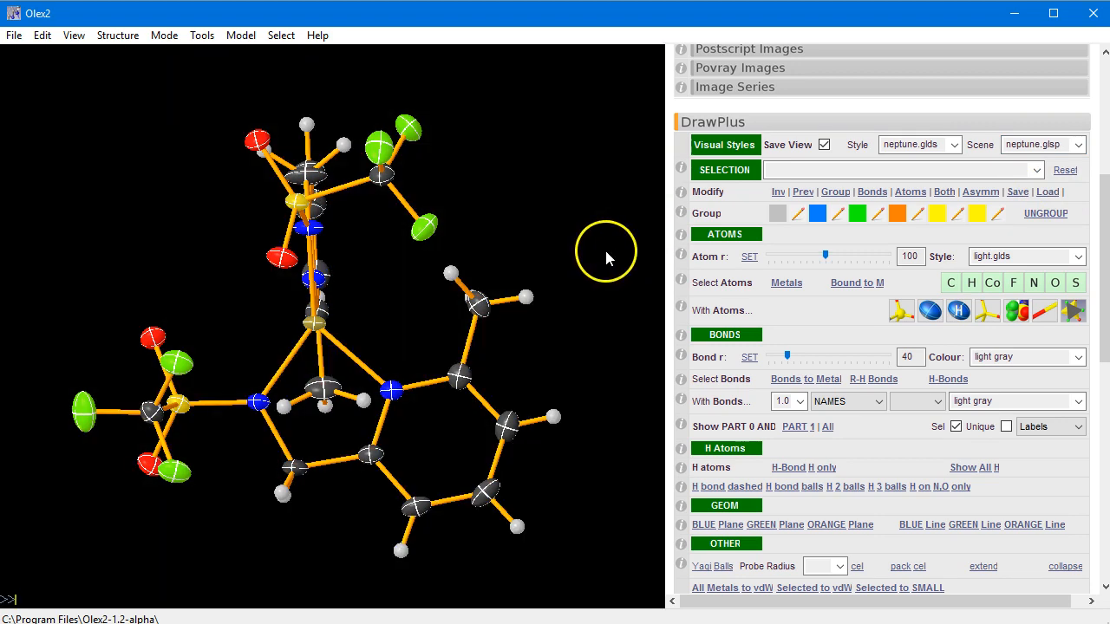
{"action": "key", "text": "F2"}
{"action": "key", "text": "F2"}
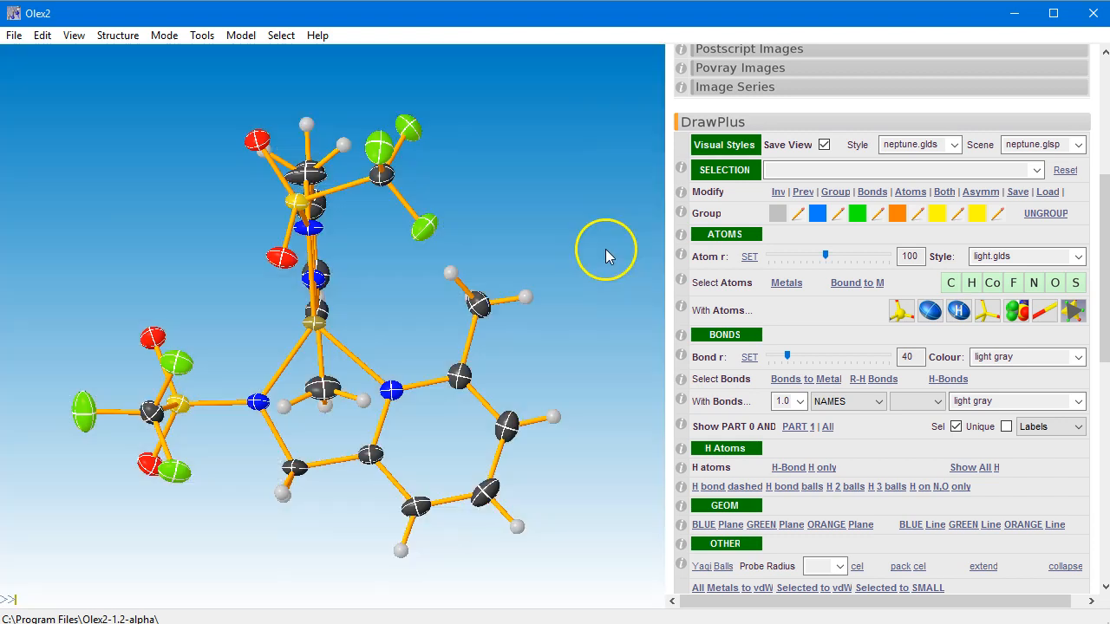
Apply the uranus.glds style and uranus.glsp scene to the structure and inspect the model from several angles.
{"action": "left_click_drag", "start_coordinate": [575, 248], "coordinate": [739, 218]}
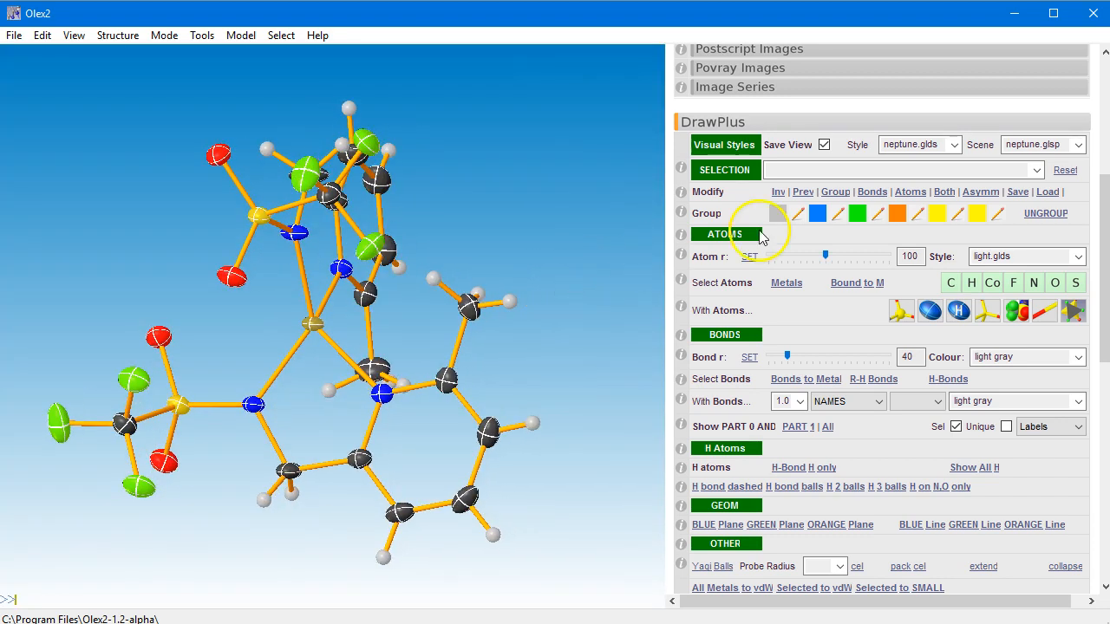
{"action": "left_click", "coordinate": [952, 145]}
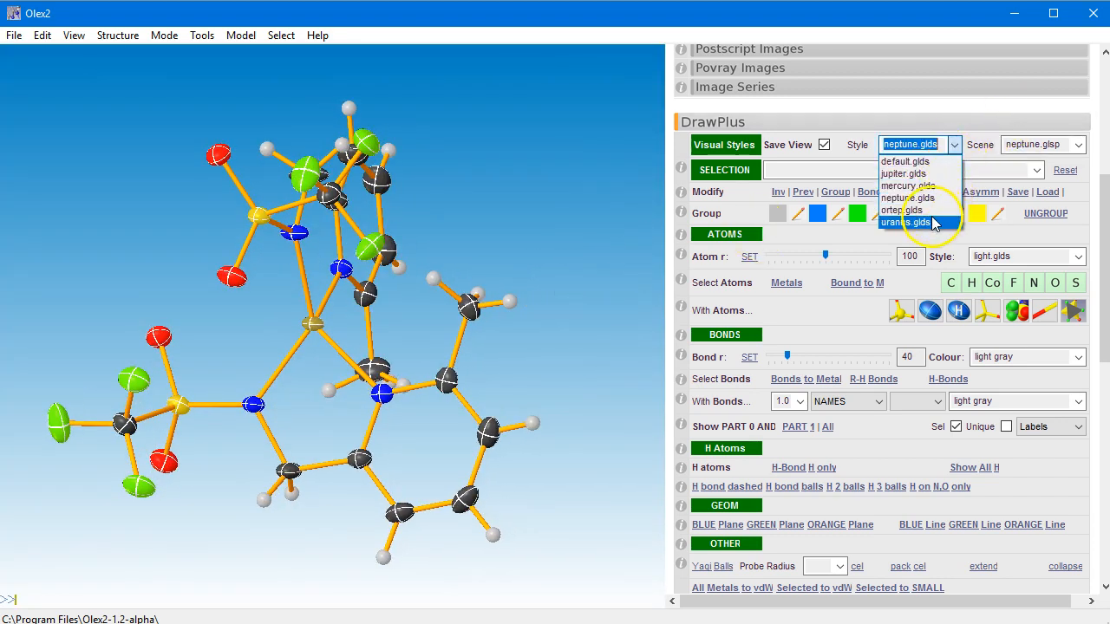
{"action": "left_click", "coordinate": [930, 224]}
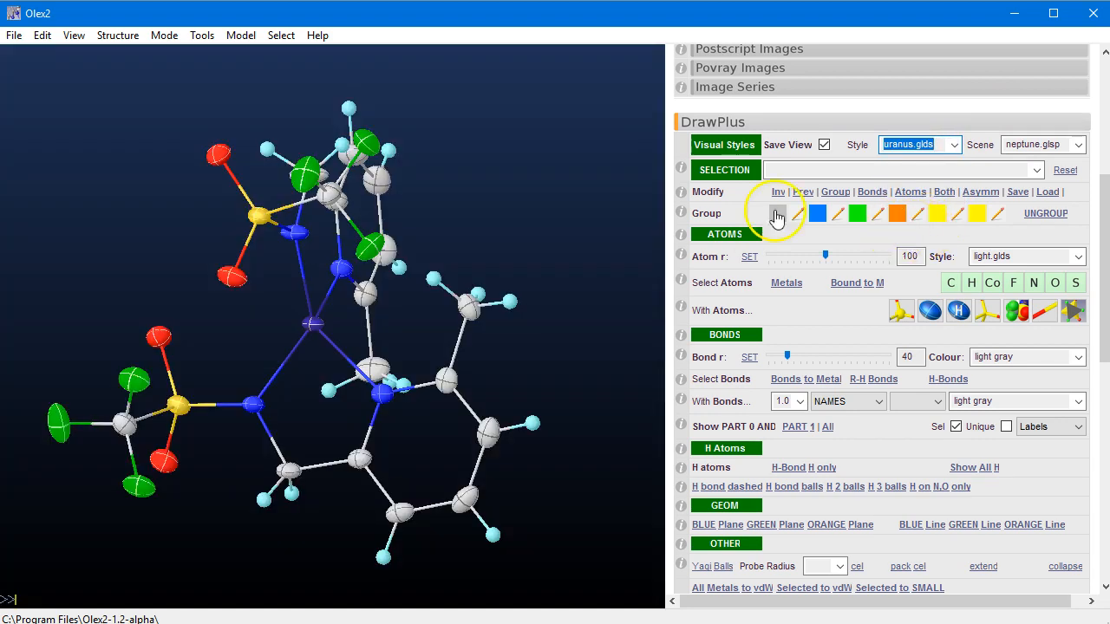
{"action": "left_click_drag", "start_coordinate": [471, 235], "coordinate": [321, 206]}
{"action": "left_click_drag", "start_coordinate": [568, 162], "coordinate": [338, 210]}
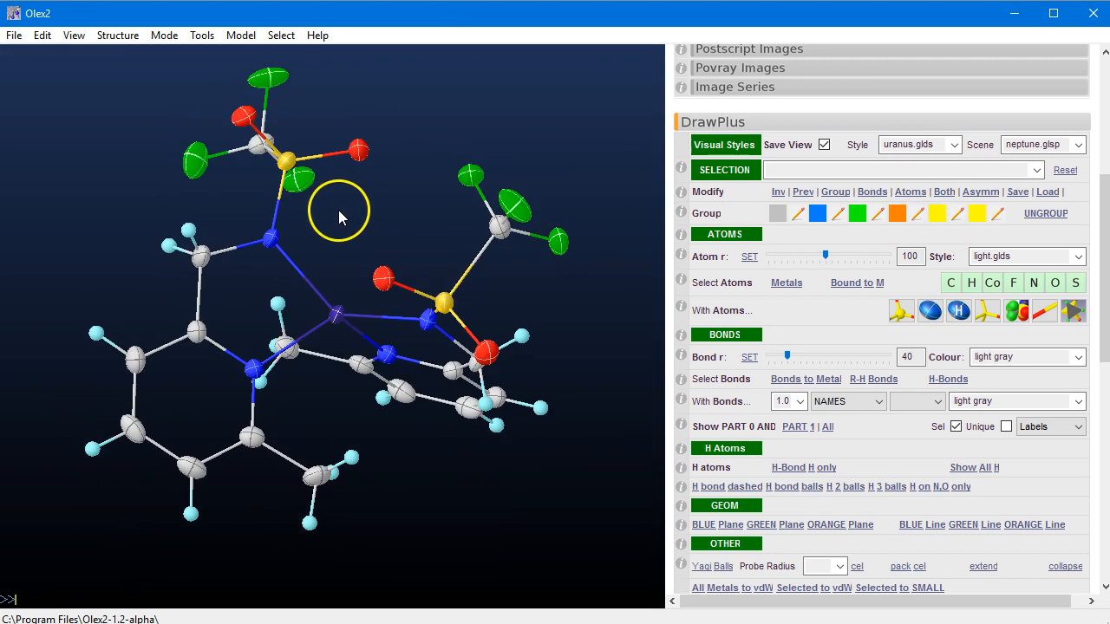
{"action": "left_click", "coordinate": [1079, 145]}
{"action": "left_click", "coordinate": [1029, 210]}
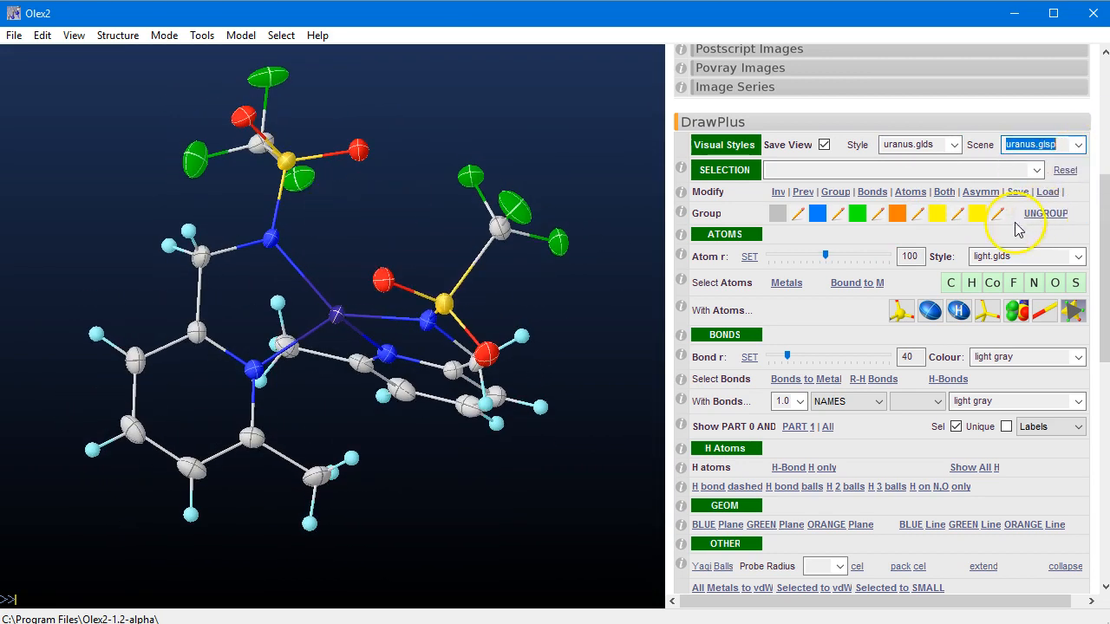
{"action": "left_click_drag", "start_coordinate": [509, 329], "coordinate": [341, 384]}
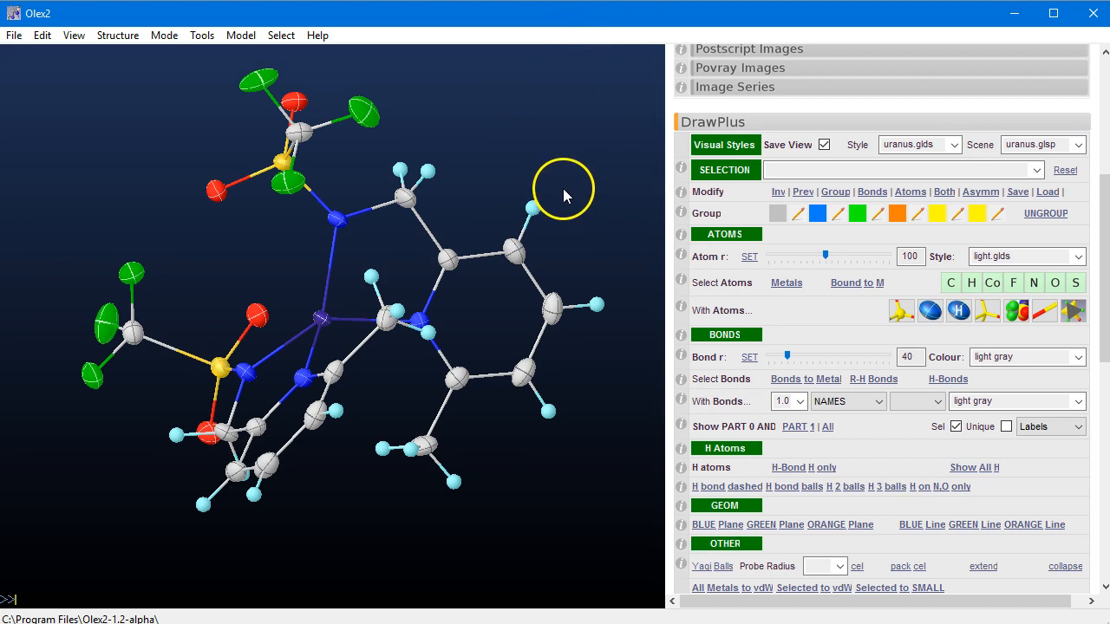
Turn the uranus-styled model to view it from several angles and switch its background to plain white.
{"action": "left_click_drag", "start_coordinate": [501, 165], "coordinate": [545, 183]}
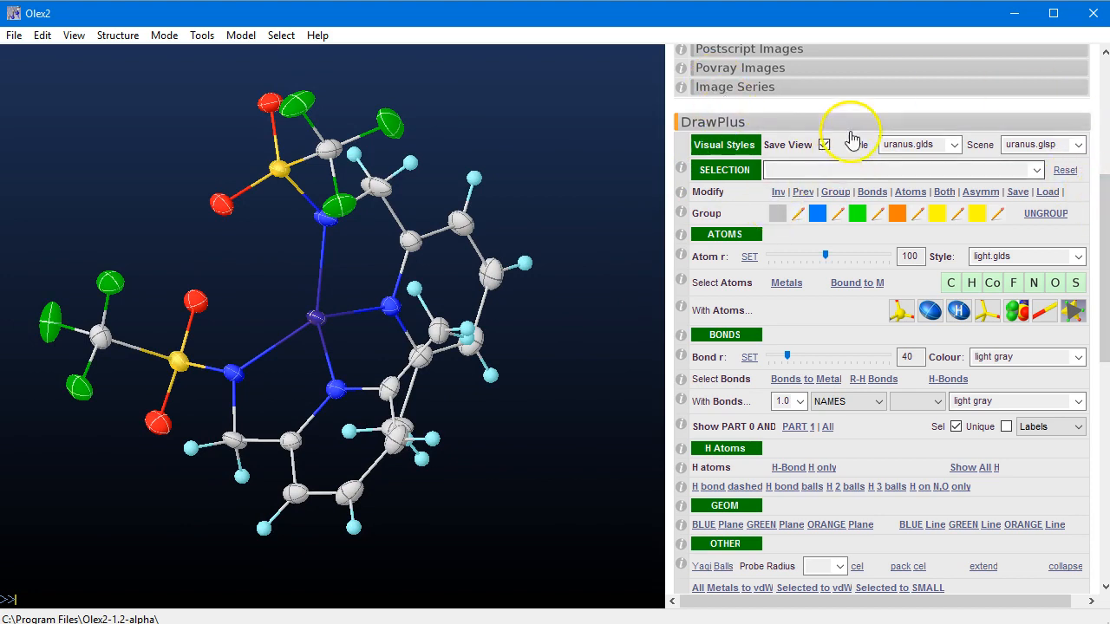
{"action": "left_click_drag", "start_coordinate": [535, 306], "coordinate": [457, 347]}
{"action": "left_click_drag", "start_coordinate": [473, 330], "coordinate": [436, 132]}
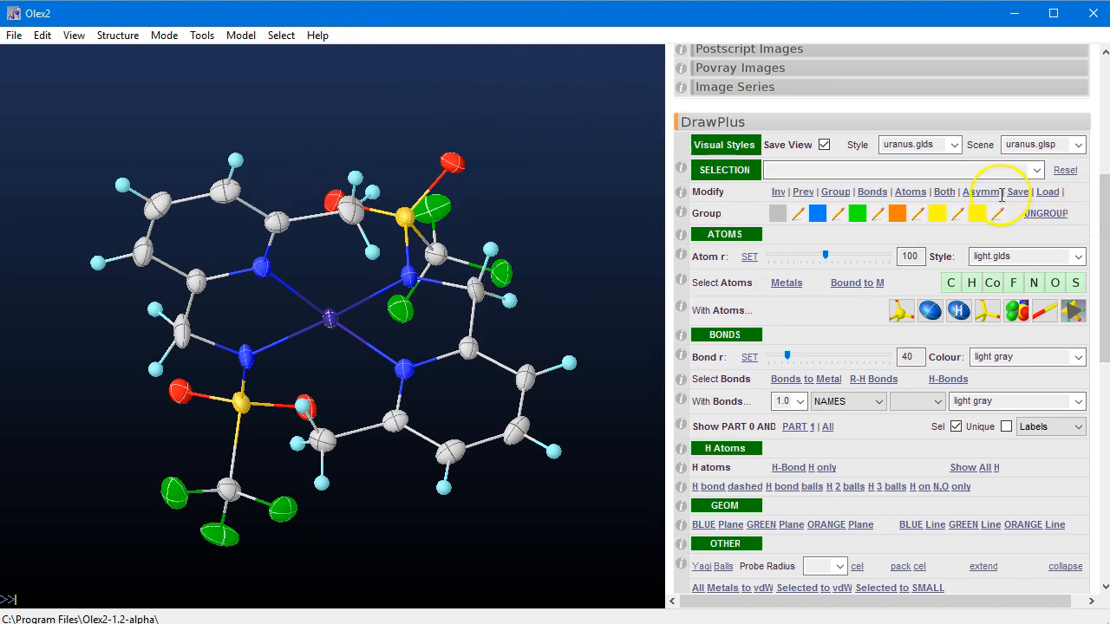
{"action": "key", "text": "F4"}
{"action": "mouse_move", "coordinate": [552, 425]}
{"action": "left_mouse_down"}
{"action": "mouse_move", "coordinate": [545, 380]}
{"action": "mouse_move", "coordinate": [539, 408]}
{"action": "left_mouse_up"}
Apply the display template with M--L enabled to draw the bonds to the cobalt as dashed lines, and check the model from different angles.
{"action": "left_click_drag", "start_coordinate": [1104, 248], "coordinate": [1104, 365]}
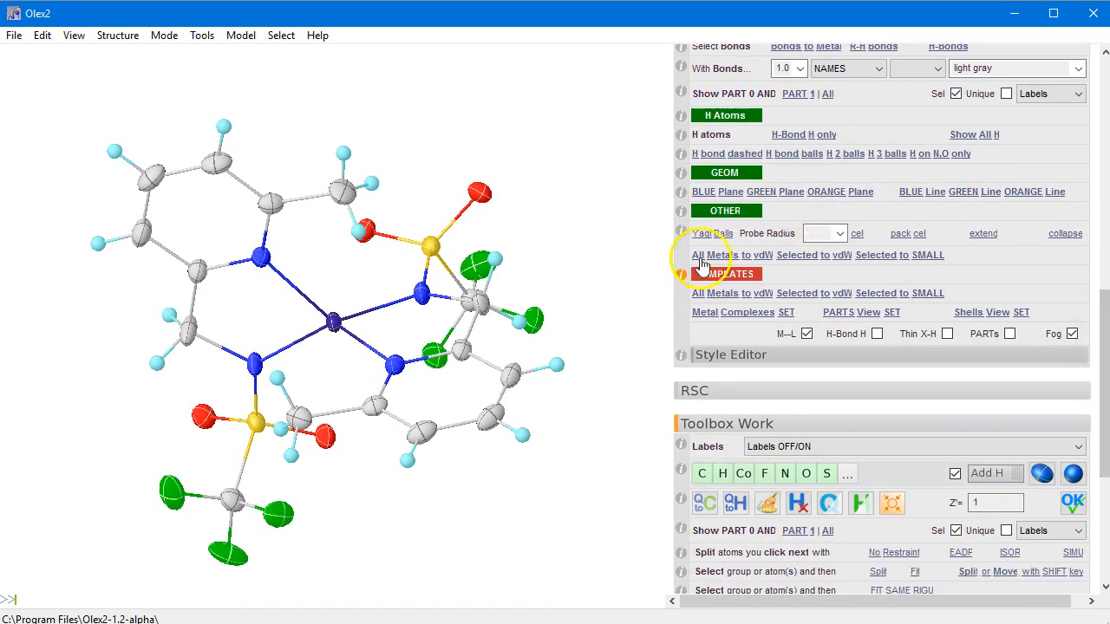
{"action": "left_click", "coordinate": [731, 323]}
{"action": "left_click_drag", "start_coordinate": [445, 454], "coordinate": [471, 486]}
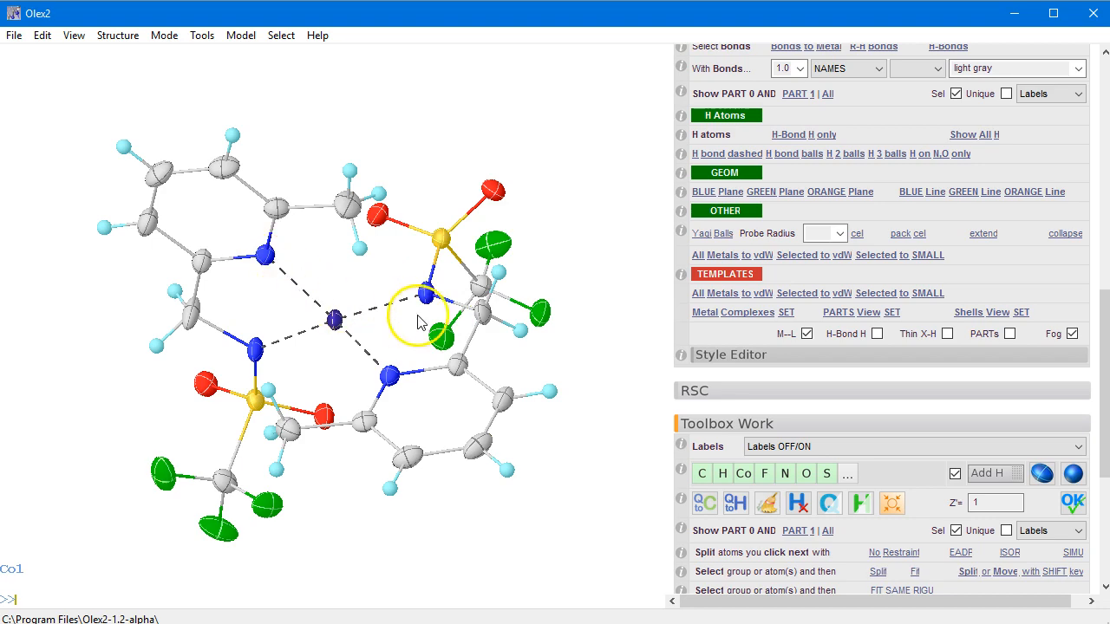
{"action": "left_click_drag", "start_coordinate": [291, 314], "coordinate": [385, 260]}
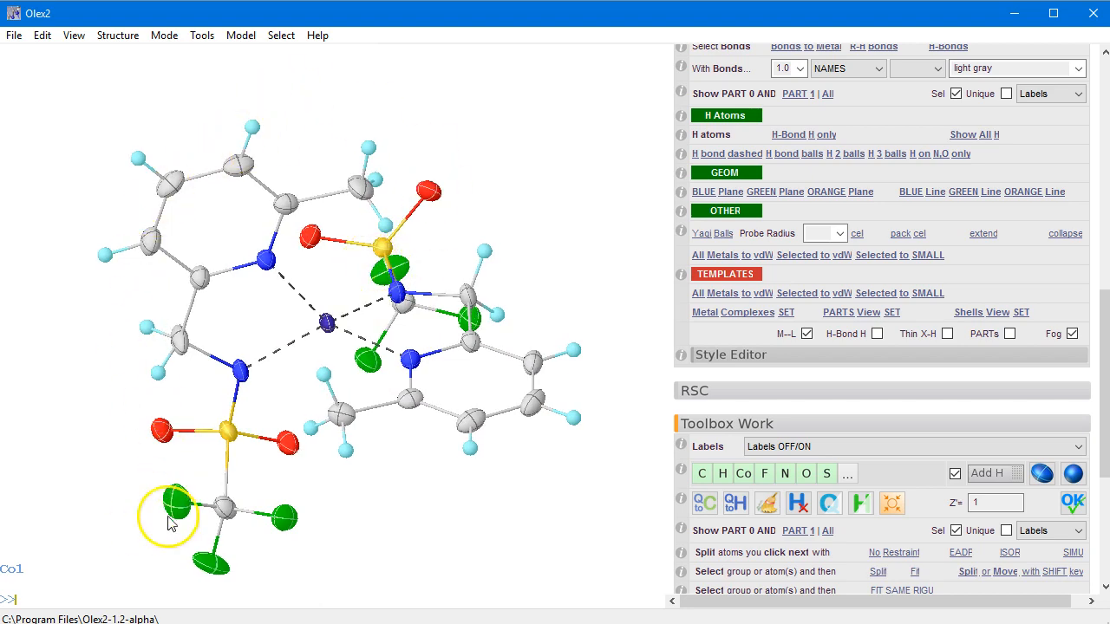
{"action": "left_click_drag", "start_coordinate": [518, 497], "coordinate": [471, 491]}
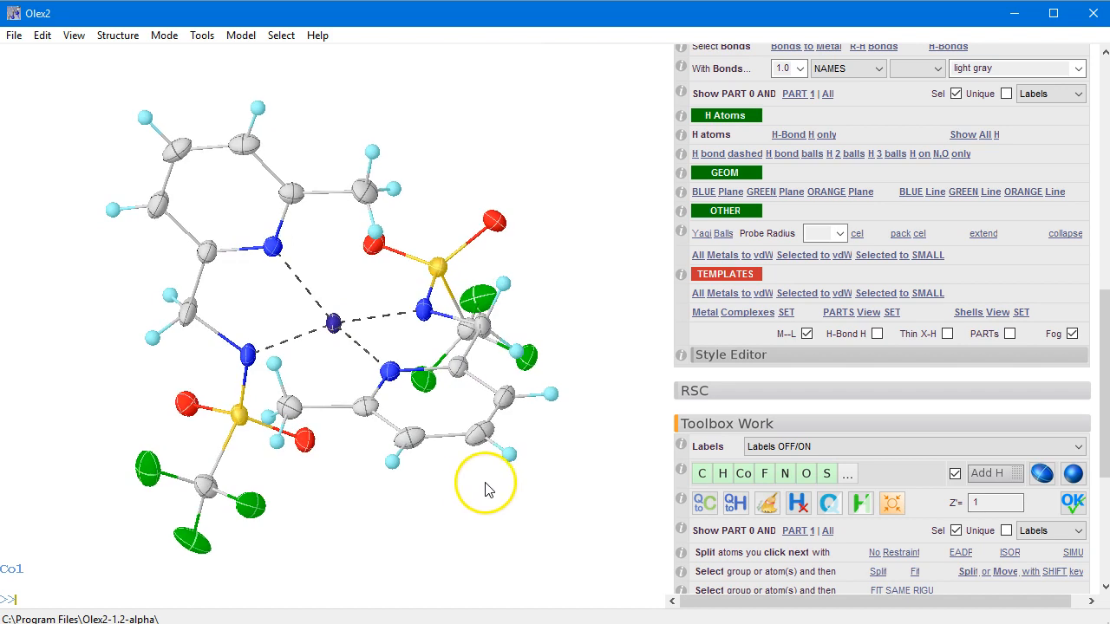
{"action": "left_click_drag", "start_coordinate": [625, 434], "coordinate": [838, 304]}
{"action": "left_click_drag", "start_coordinate": [439, 477], "coordinate": [847, 280]}
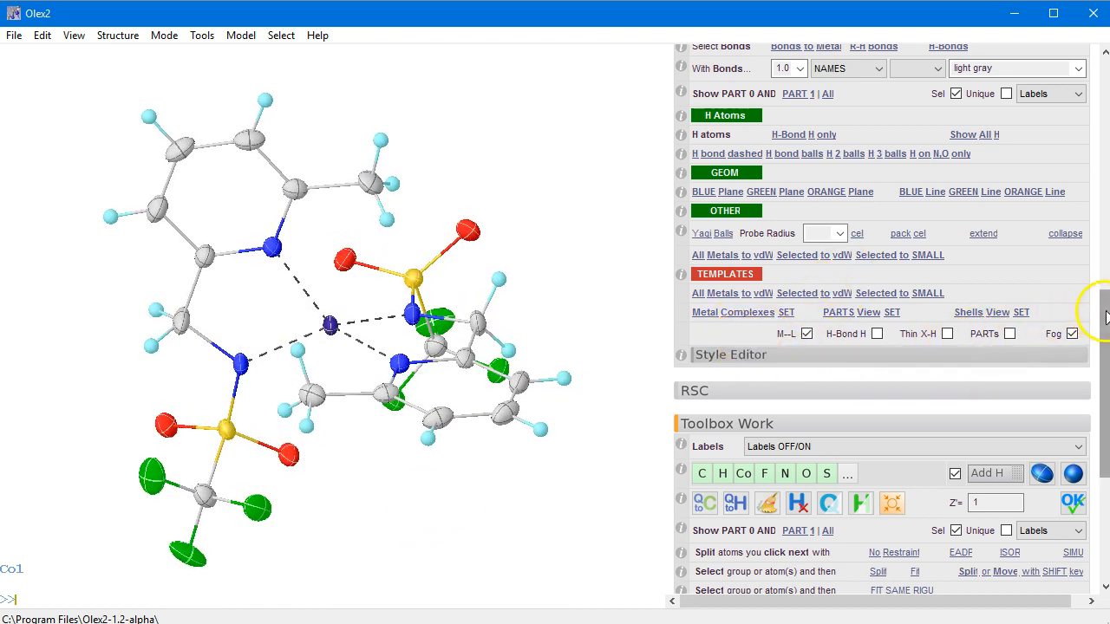
Collapse the Toolbox Work section and reapply the display template with Fog enabled against the white background.
{"action": "scroll", "coordinate": [1090, 320], "scroll_direction": "down", "scroll_amount": 3}
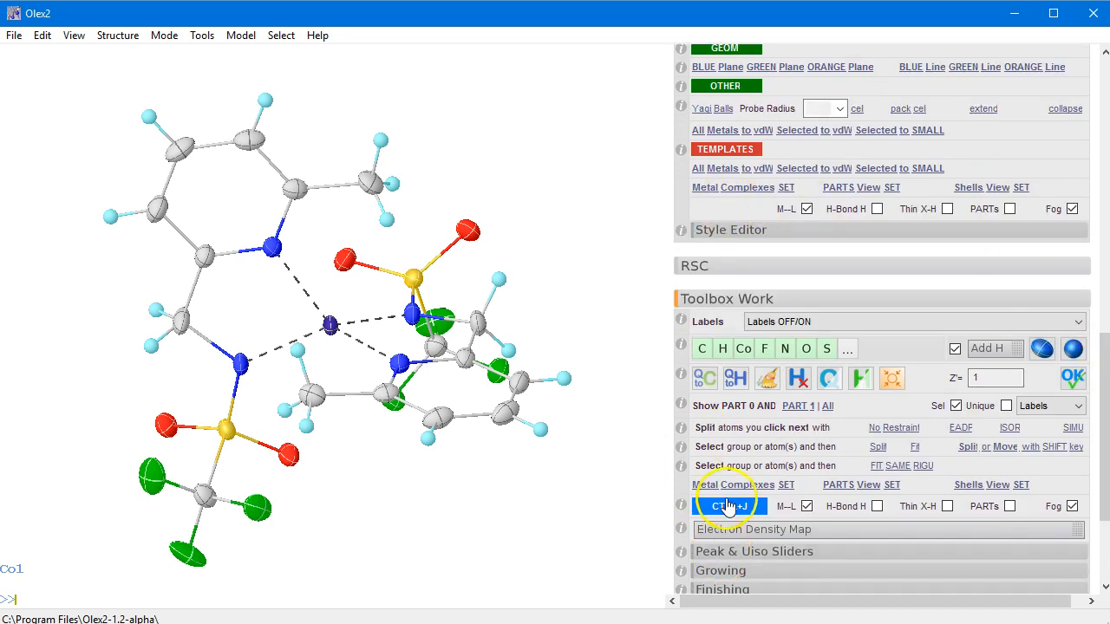
{"action": "left_click", "coordinate": [735, 303]}
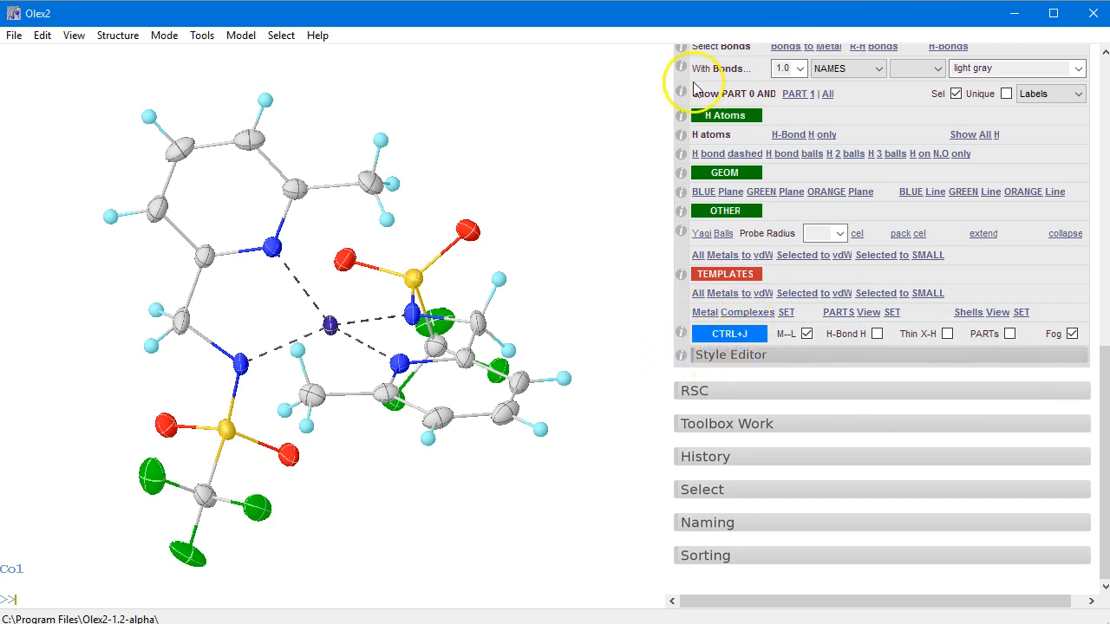
{"action": "left_click_drag", "start_coordinate": [578, 292], "coordinate": [590, 294]}
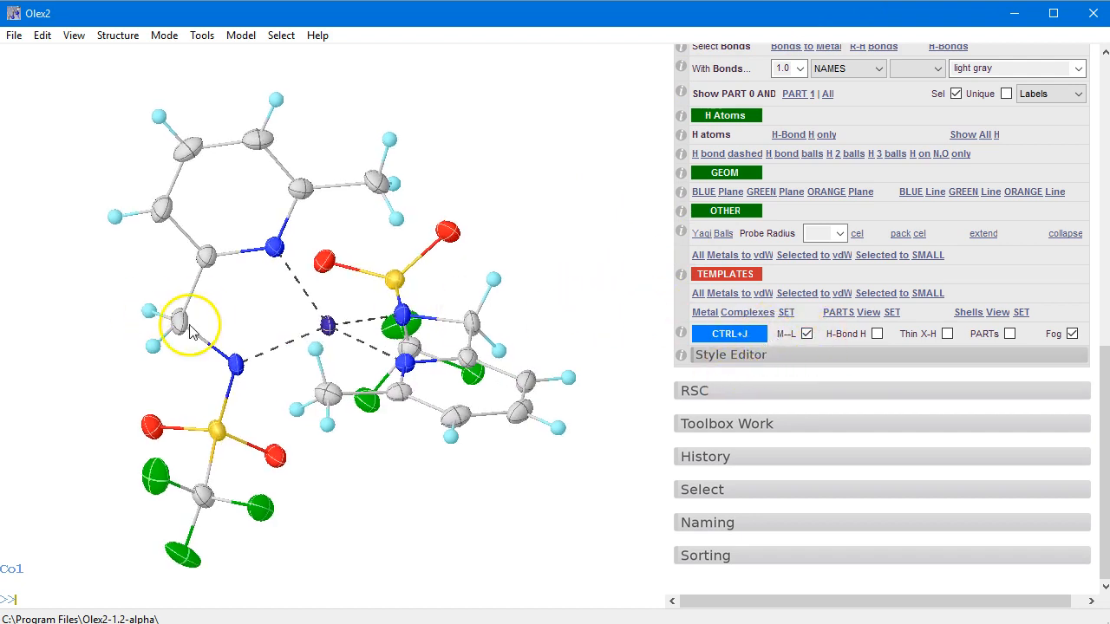
{"action": "left_click_drag", "start_coordinate": [268, 298], "coordinate": [257, 314]}
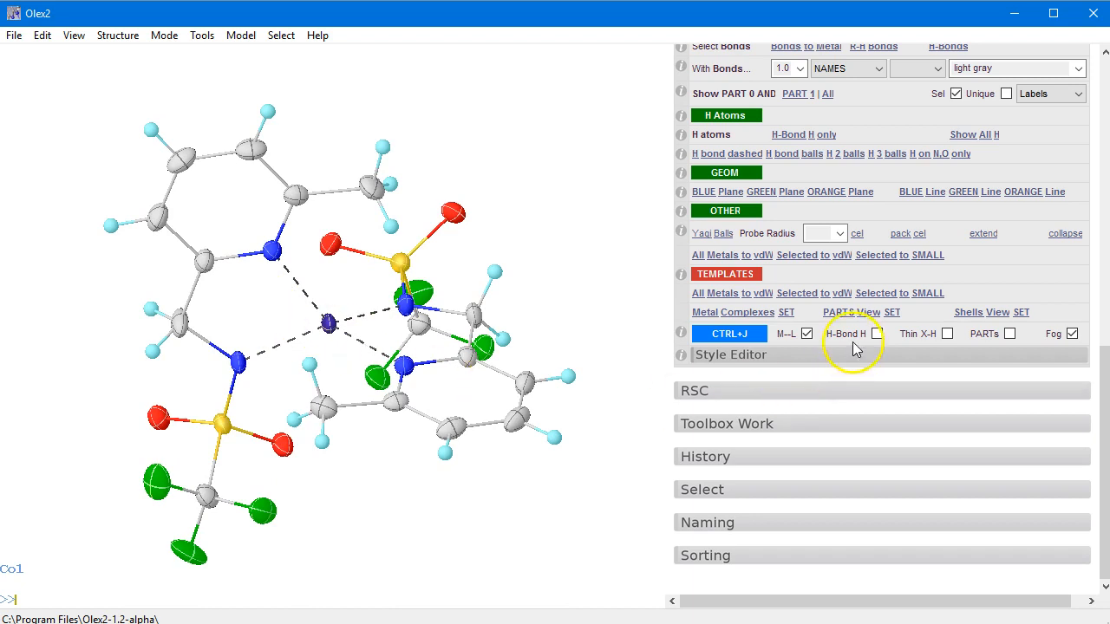
{"action": "left_click_drag", "start_coordinate": [572, 515], "coordinate": [592, 507]}
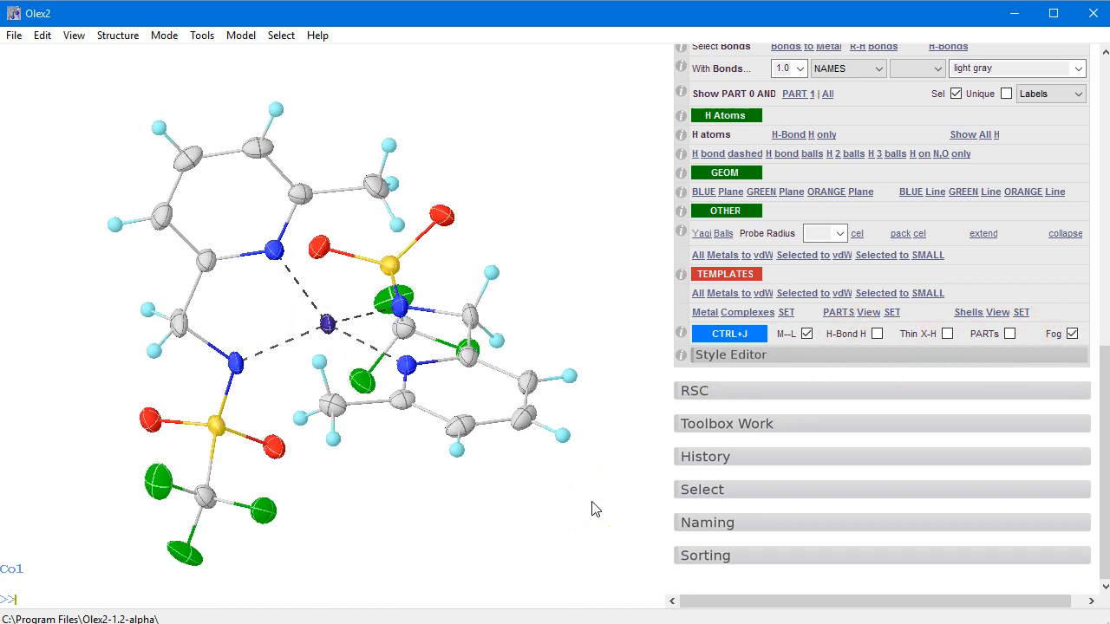
{"action": "key", "text": "ctrl+j"}
{"action": "mouse_move", "coordinate": [577, 237]}
{"action": "left_mouse_down"}
{"action": "mouse_move", "coordinate": [605, 247]}
{"action": "mouse_move", "coordinate": [599, 223]}
{"action": "mouse_move", "coordinate": [595, 239]}
{"action": "left_mouse_up"}
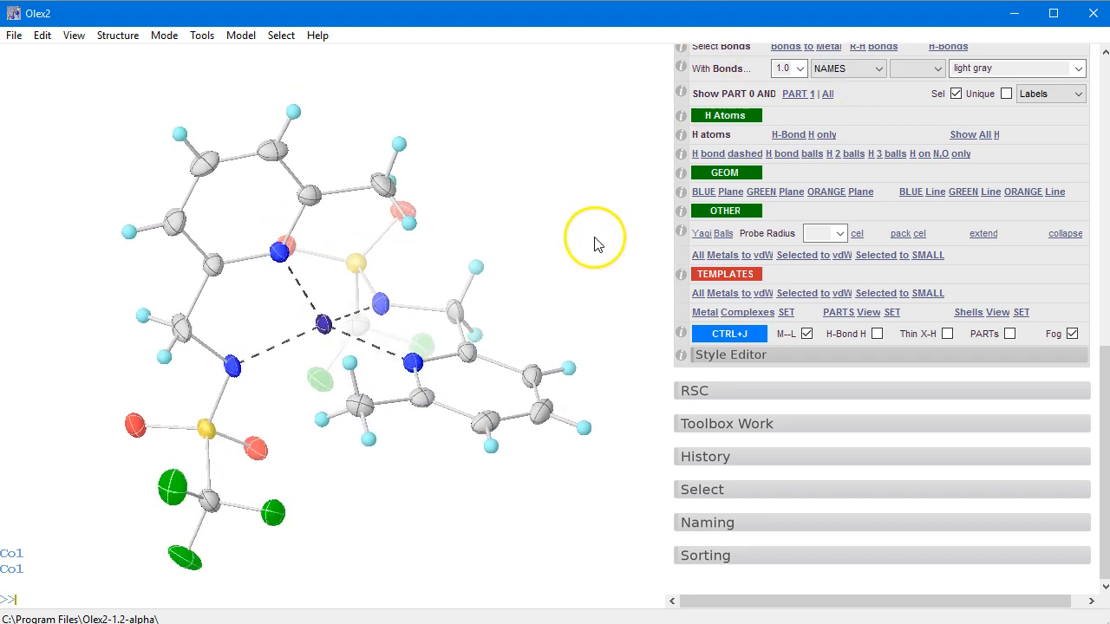
Change the background to plain dark blue and on to the blue gradient, reapplying the template to match the fog to the dark colour.
{"action": "left_click", "coordinate": [700, 234]}
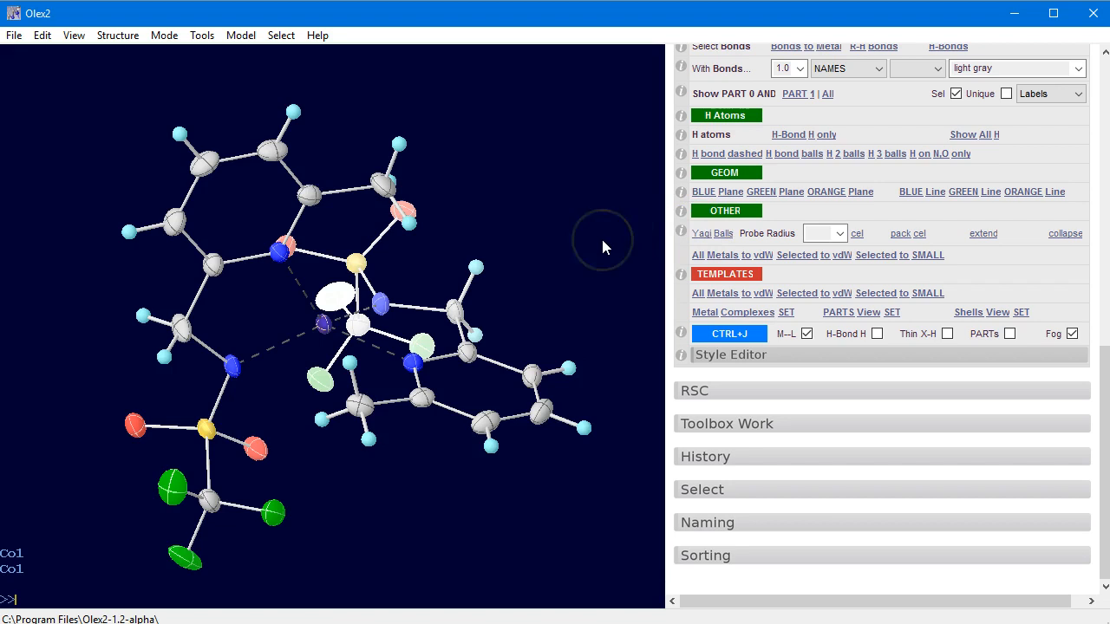
{"action": "key", "text": "ctrl+j"}
{"action": "left_click_drag", "start_coordinate": [512, 145], "coordinate": [502, 183]}
{"action": "key", "text": "F4"}
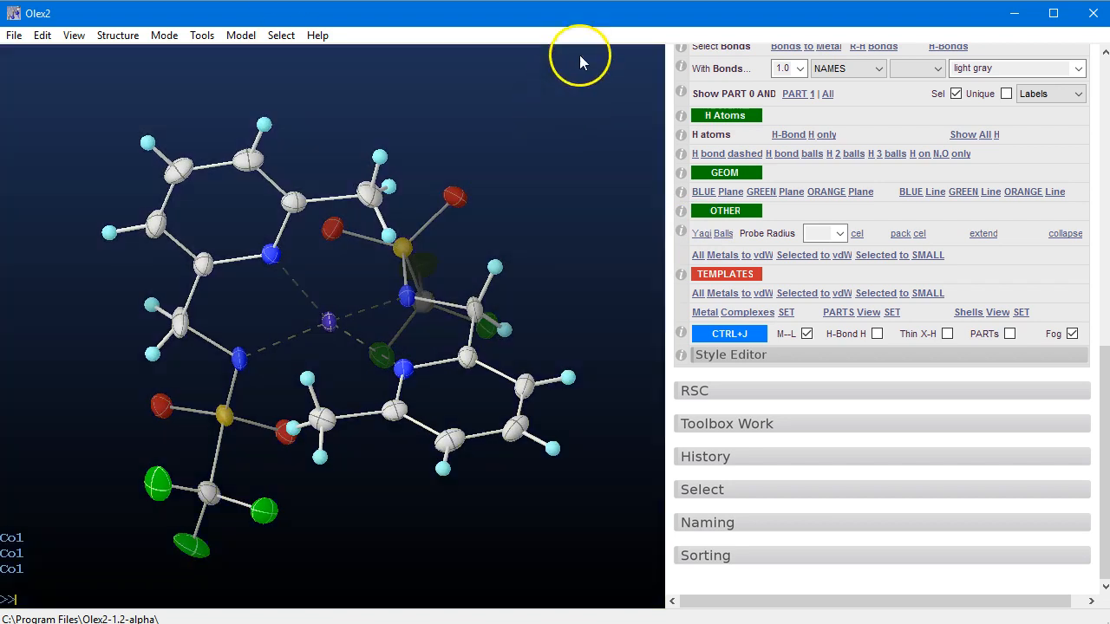
{"action": "mouse_move", "coordinate": [587, 257]}
{"action": "left_mouse_down"}
{"action": "mouse_move", "coordinate": [588, 228]}
{"action": "mouse_move", "coordinate": [585, 238]}
{"action": "left_mouse_up"}
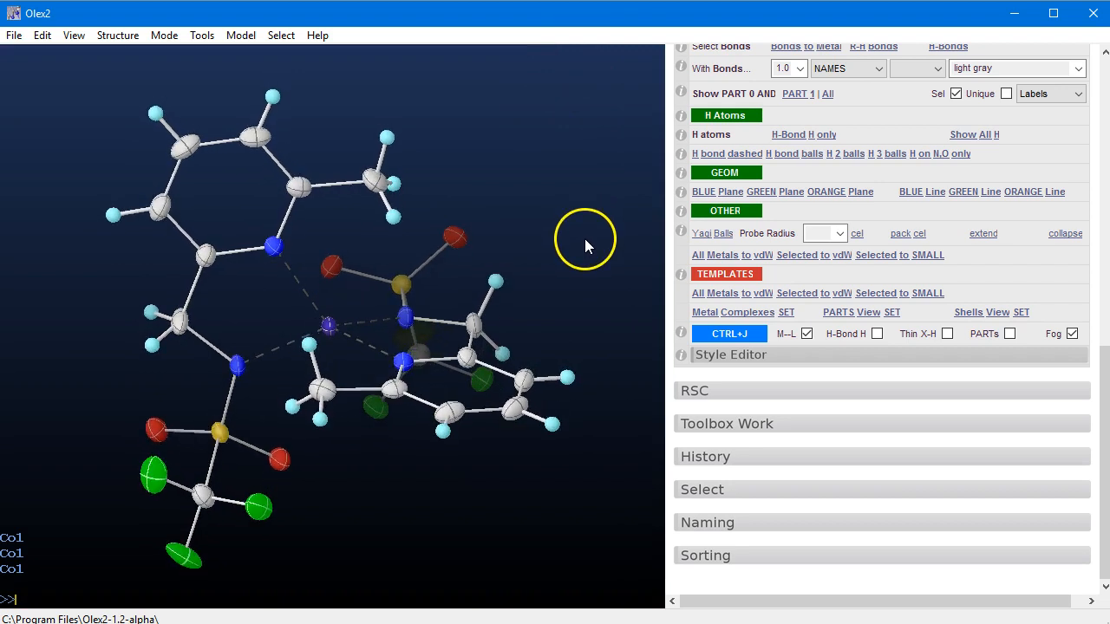
Return the background to plain white and reapply the display template to match the fog to it.
{"action": "key", "text": "F4"}
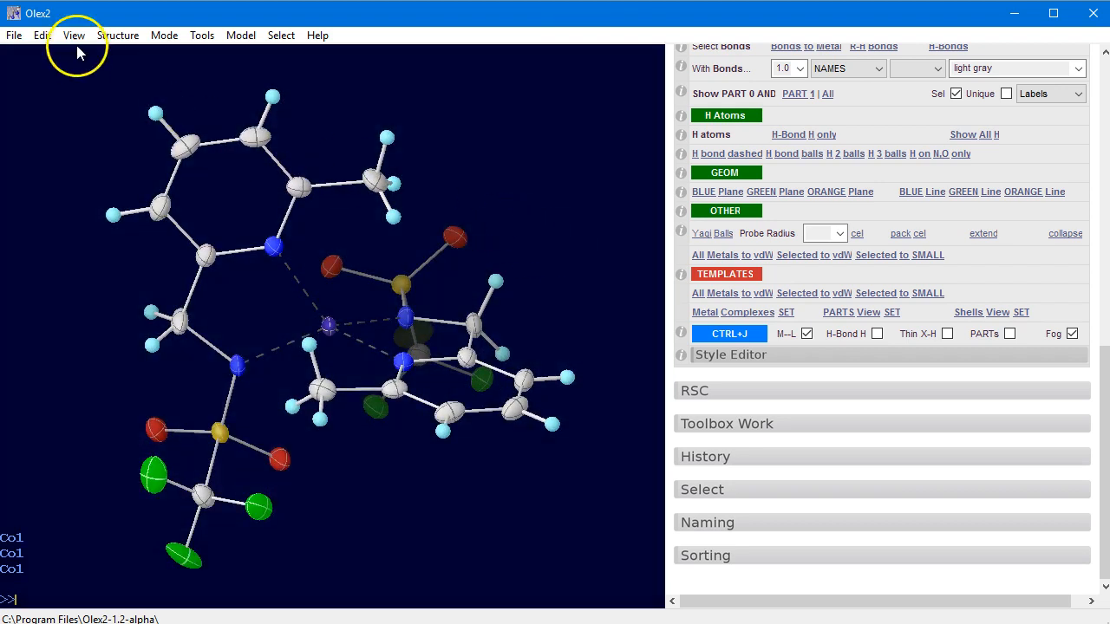
{"action": "key", "text": "F2"}
{"action": "mouse_move", "coordinate": [576, 314]}
{"action": "left_mouse_down"}
{"action": "mouse_move", "coordinate": [580, 303]}
{"action": "mouse_move", "coordinate": [565, 301]}
{"action": "left_mouse_up"}
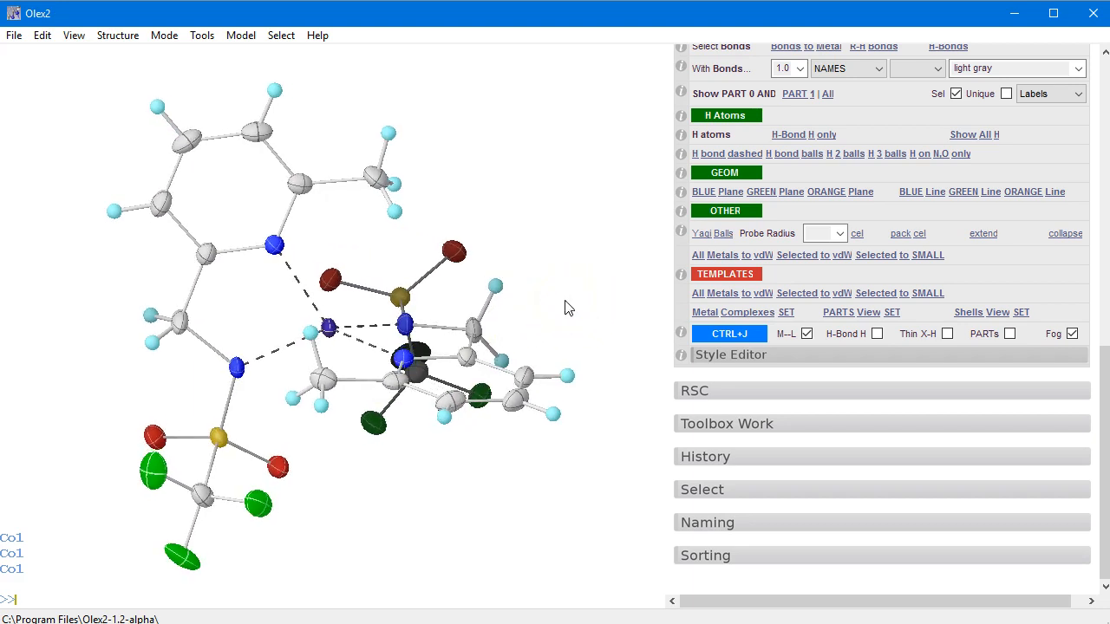
{"action": "key", "text": "ctrl+j"}
{"action": "left_click_drag", "start_coordinate": [525, 248], "coordinate": [557, 232]}
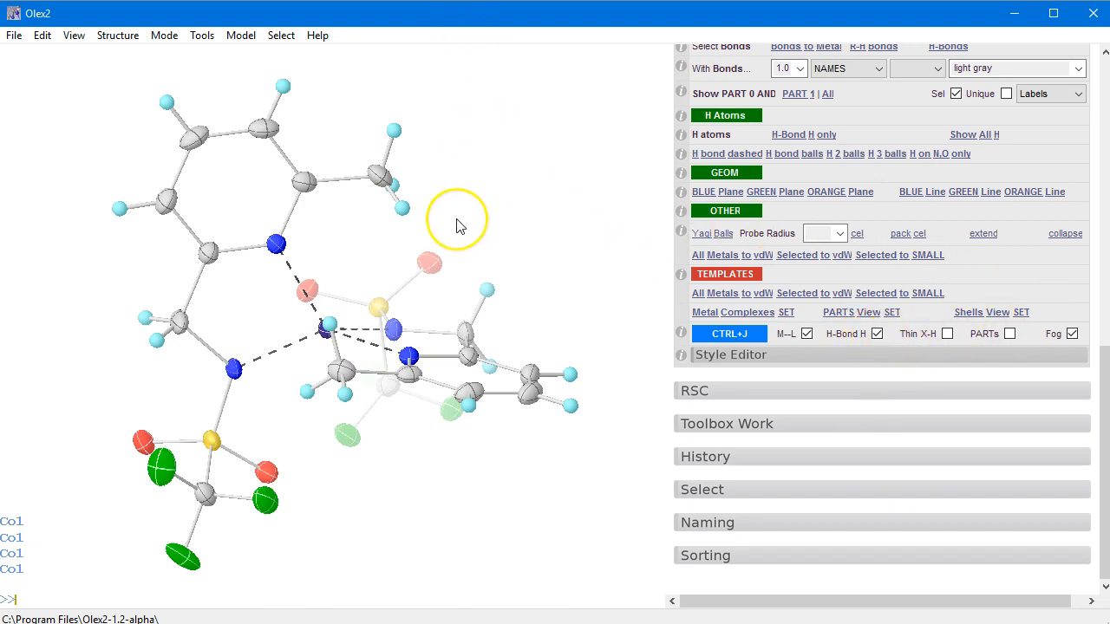
Apply the template with H-Bond H enabled to hide the hydrogens, and restore them by reapplying it with the option disabled.
{"action": "key", "text": "ctrl+h"}
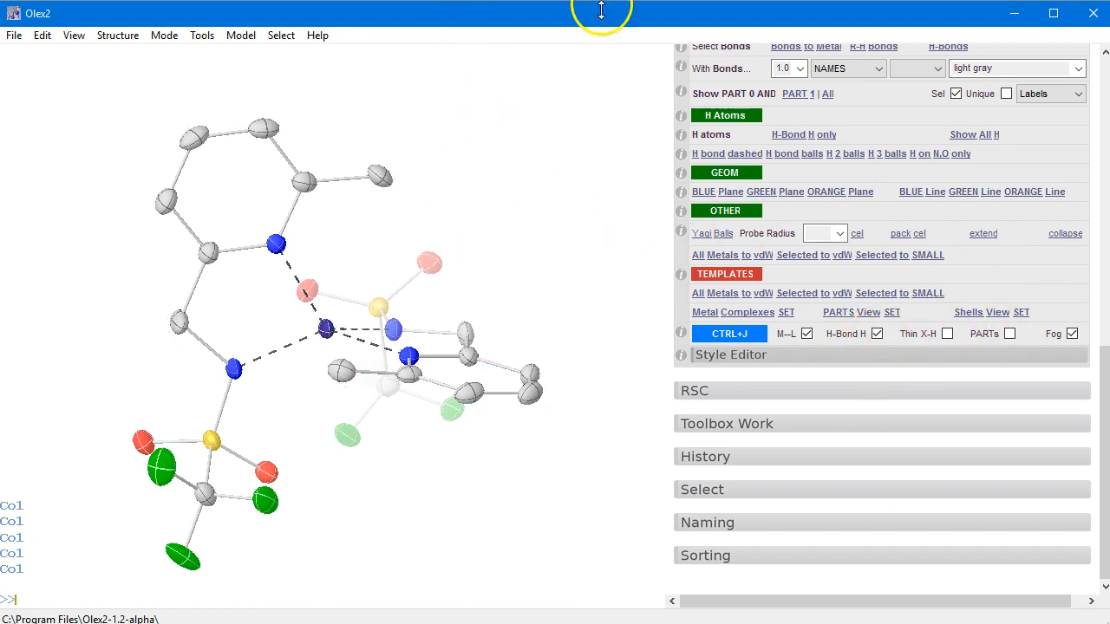
{"action": "left_click_drag", "start_coordinate": [463, 192], "coordinate": [445, 222]}
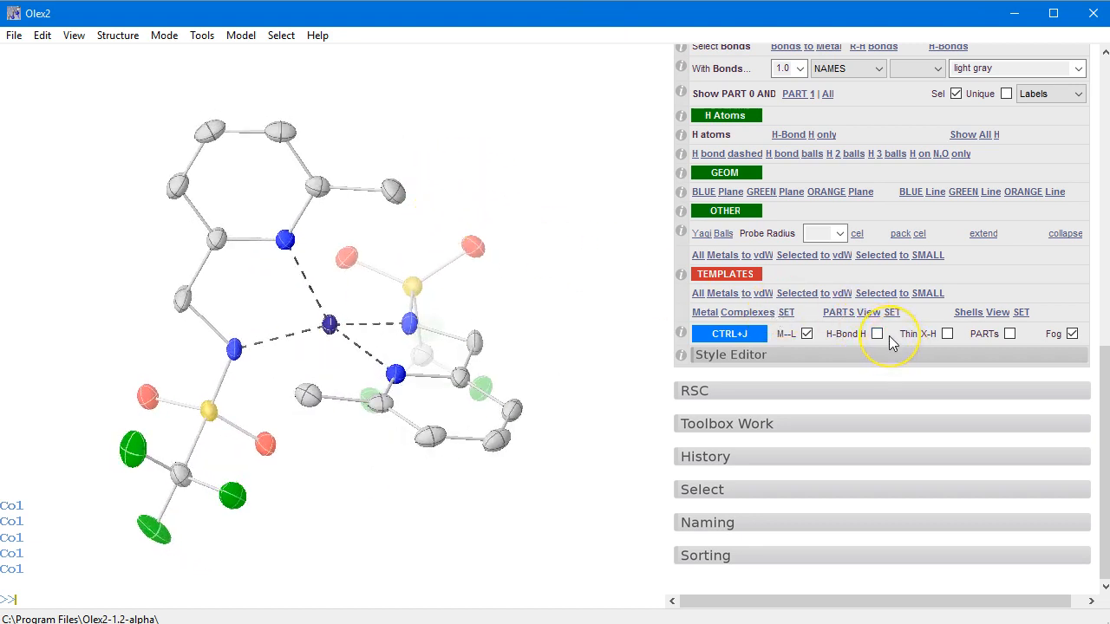
{"action": "key", "text": "ctrl+h"}
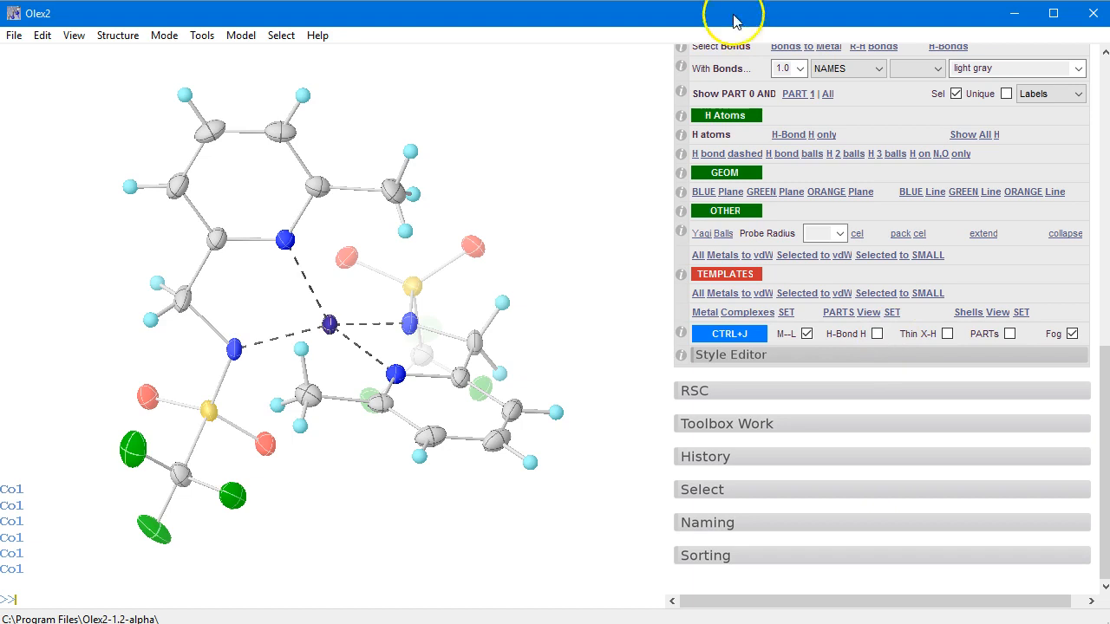
Enable Thin X-H, reapply the display template and inspect the bonds to hydrogen.
{"action": "left_click_drag", "start_coordinate": [503, 190], "coordinate": [548, 198]}
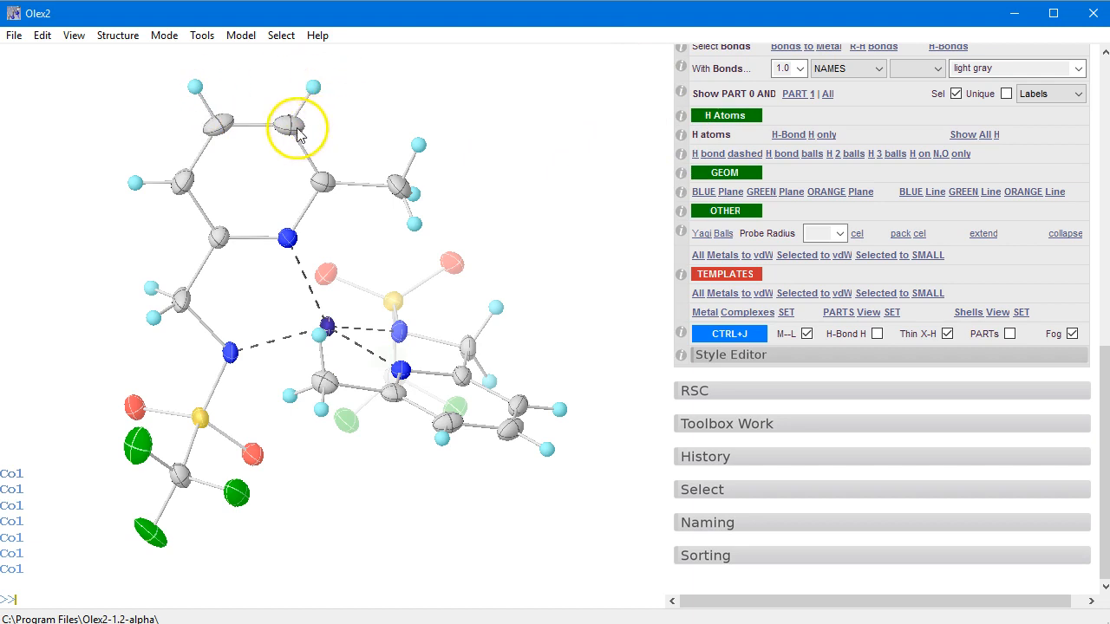
{"action": "left_click_drag", "start_coordinate": [1106, 364], "coordinate": [1093, 310]}
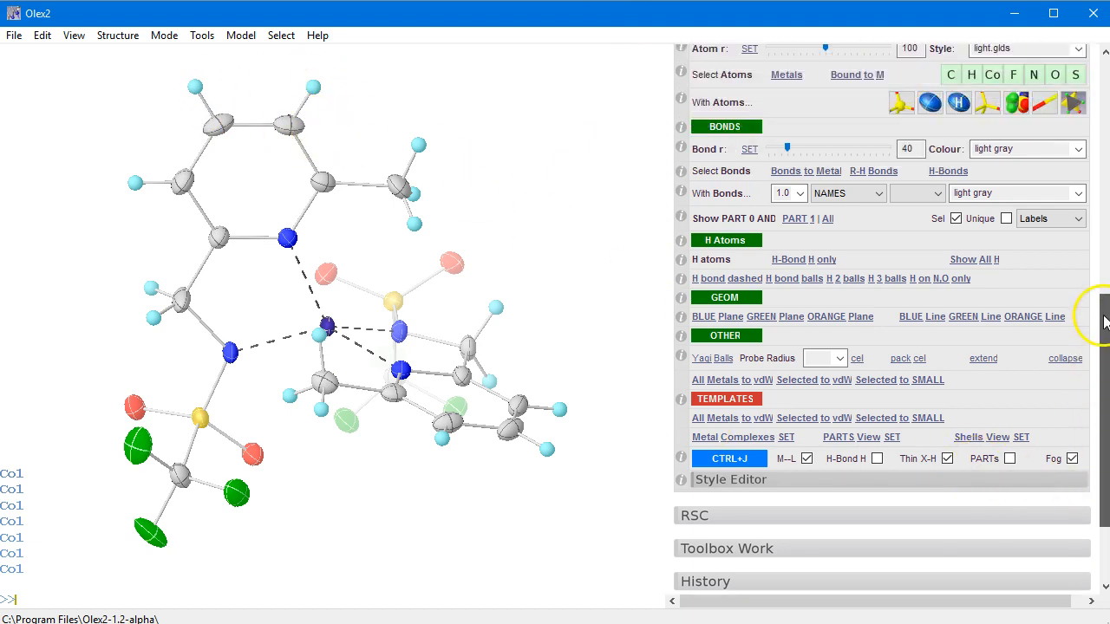
{"action": "left_click_drag", "start_coordinate": [558, 236], "coordinate": [558, 257]}
{"action": "left_click_drag", "start_coordinate": [589, 295], "coordinate": [591, 286]}
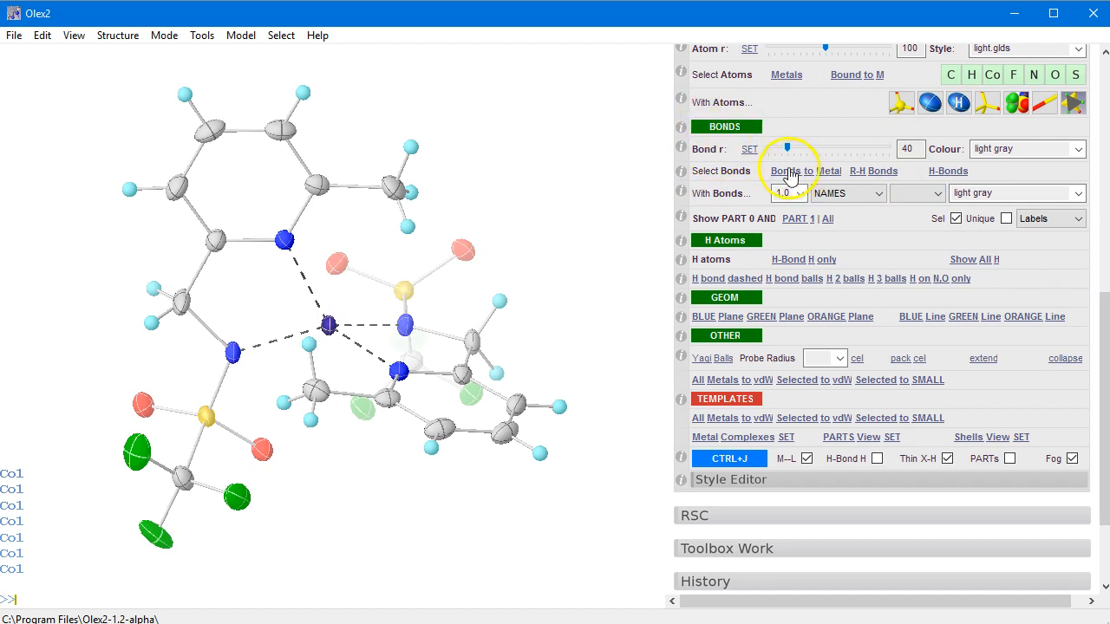
Set the bond radius to 80 for the whole structure and reapply the template with M--L and Thin X-H enabled.
{"action": "left_click_drag", "start_coordinate": [787, 154], "coordinate": [822, 163]}
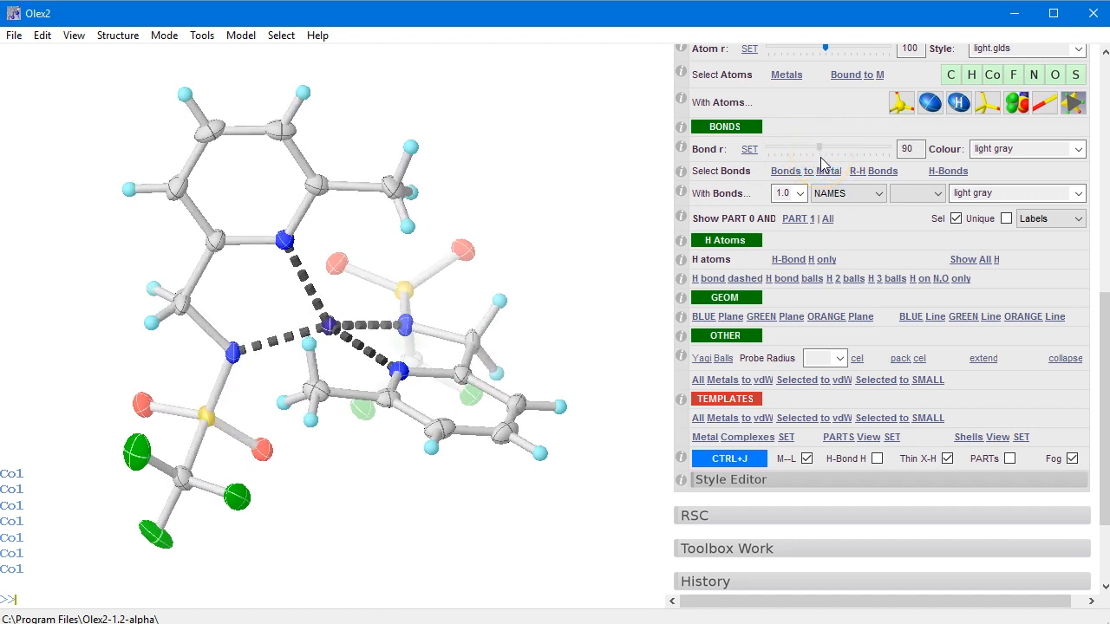
{"action": "left_click_drag", "start_coordinate": [822, 156], "coordinate": [811, 155]}
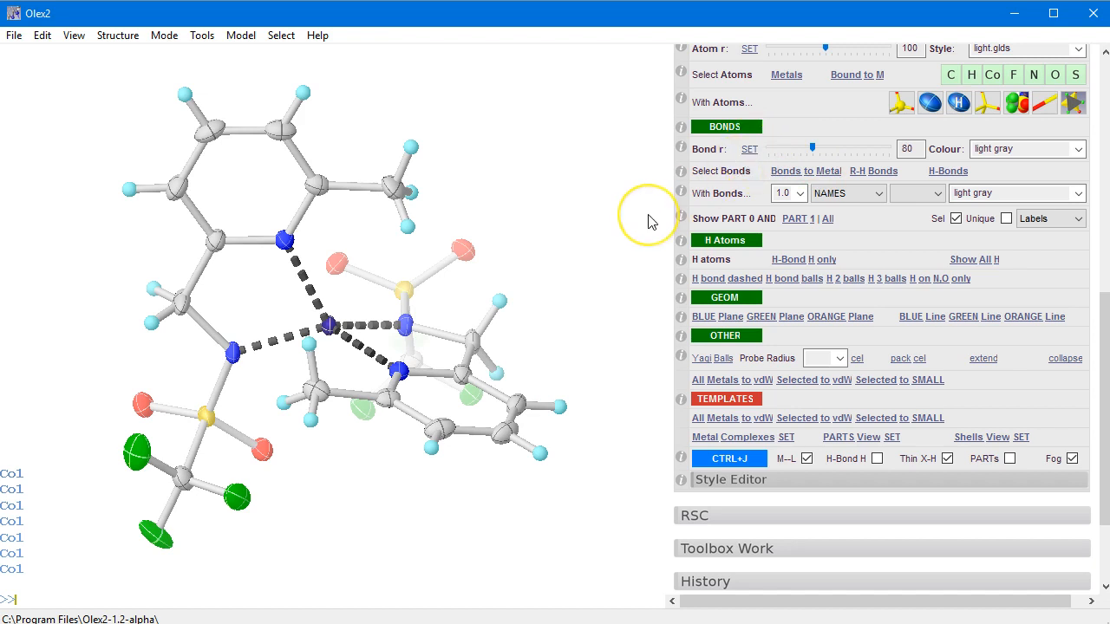
{"action": "key", "text": "ctrl+j"}
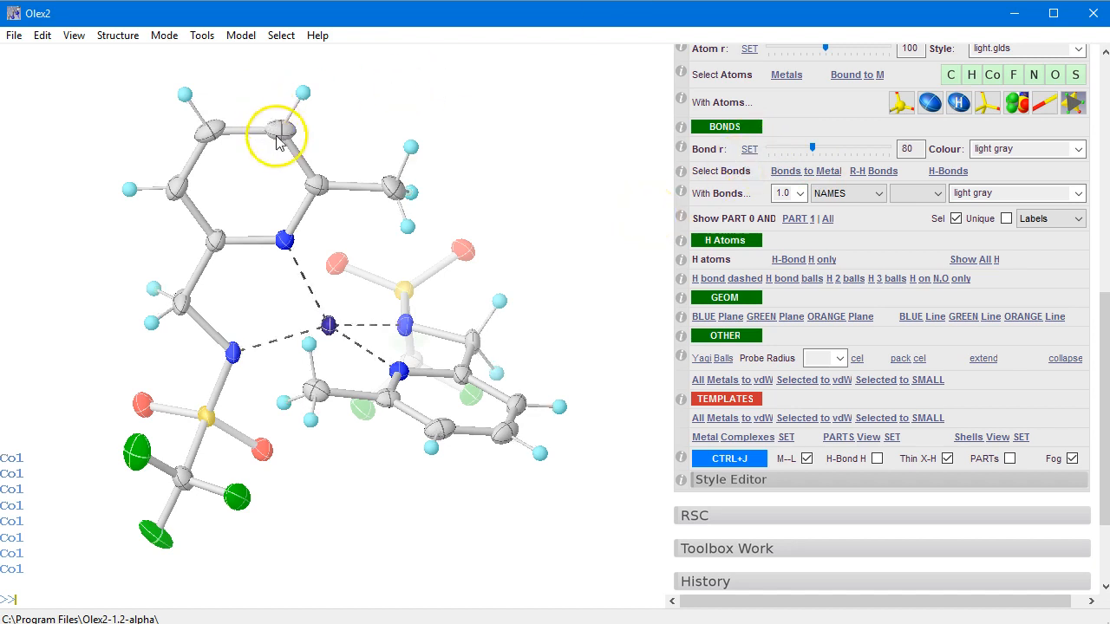
Disable Thin X-H, reapply the display template and inspect the model from several angles.
{"action": "left_click_drag", "start_coordinate": [513, 223], "coordinate": [650, 297]}
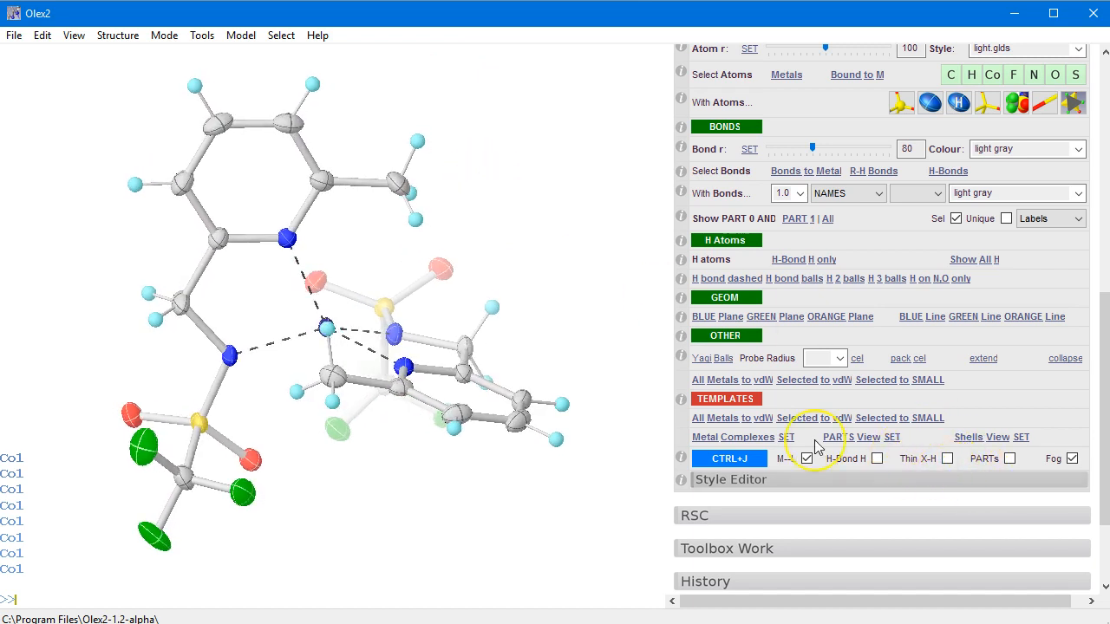
{"action": "key", "text": "ctrl+j"}
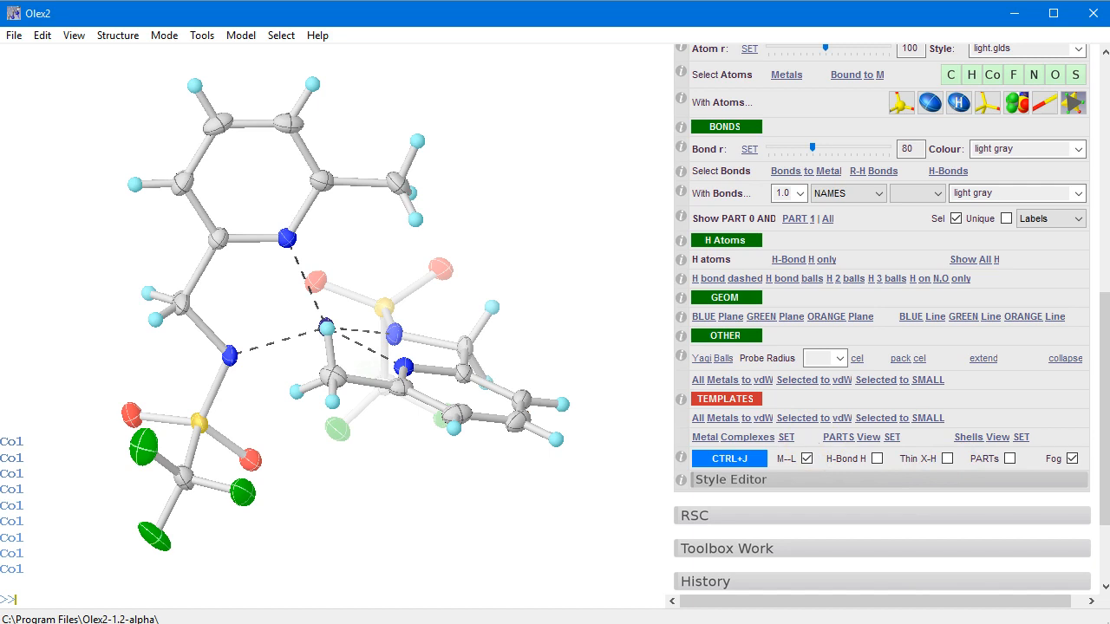
{"action": "left_click_drag", "start_coordinate": [535, 235], "coordinate": [462, 351]}
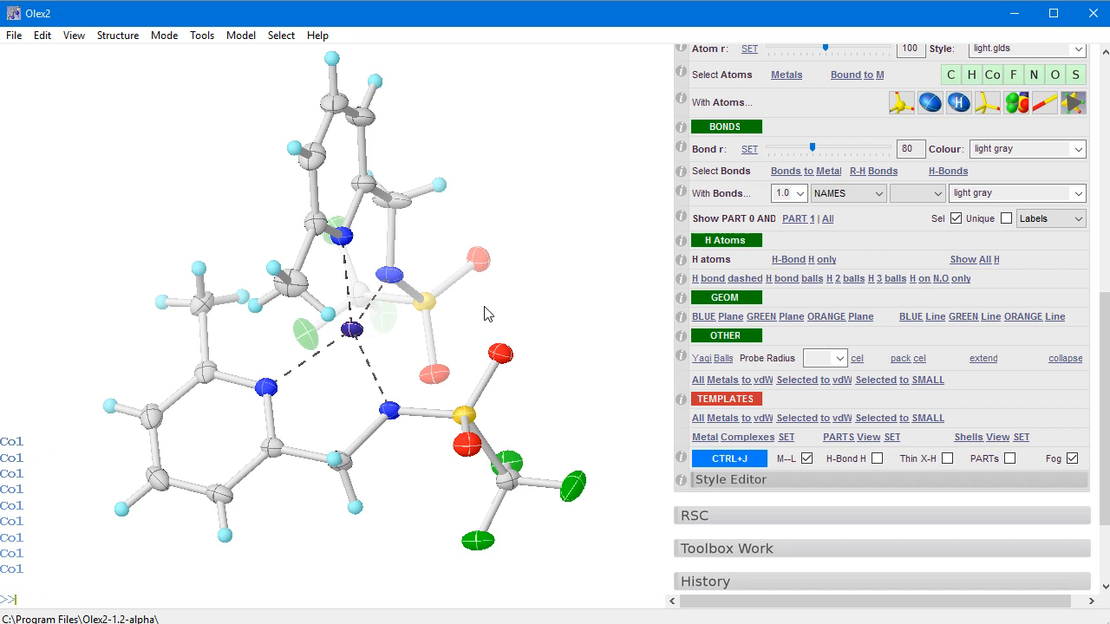
{"action": "left_click_drag", "start_coordinate": [535, 314], "coordinate": [498, 323]}
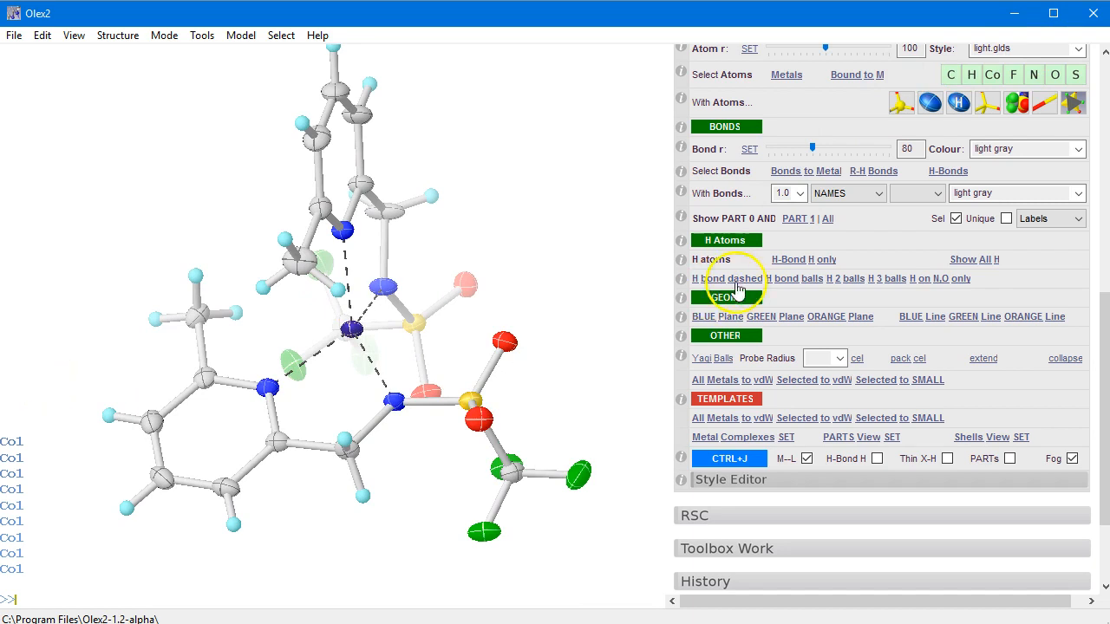
Review the DrawPlus tools once more and go back to the Home page with the extension modules.
{"action": "left_click_drag", "start_coordinate": [1106, 345], "coordinate": [1102, 304]}
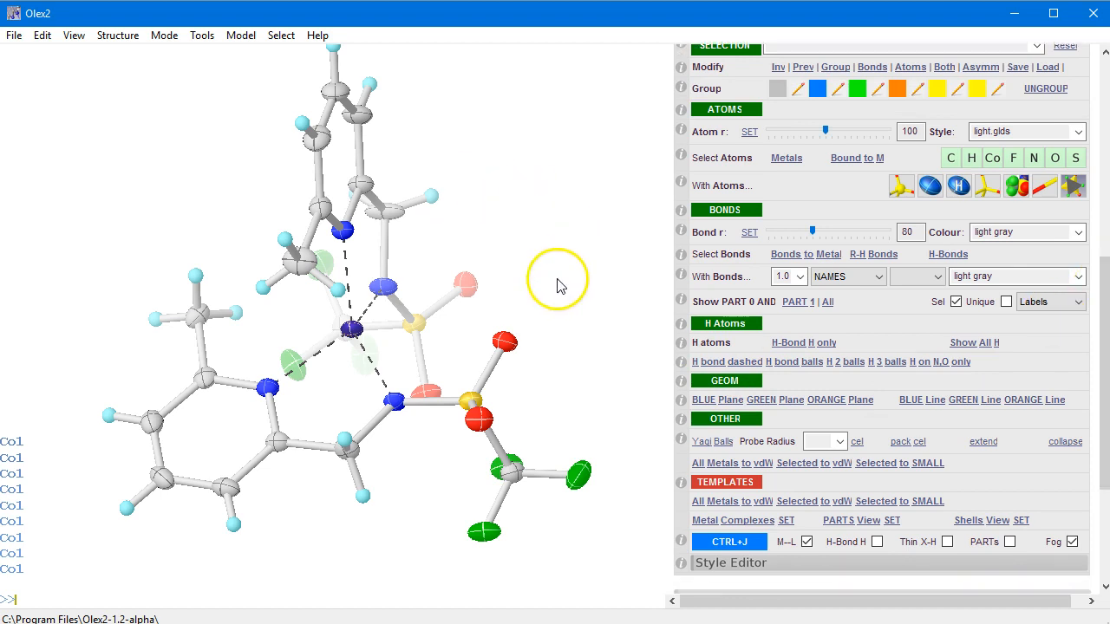
{"action": "left_click_drag", "start_coordinate": [498, 303], "coordinate": [408, 302]}
{"action": "left_click_drag", "start_coordinate": [1107, 297], "coordinate": [1049, 111]}
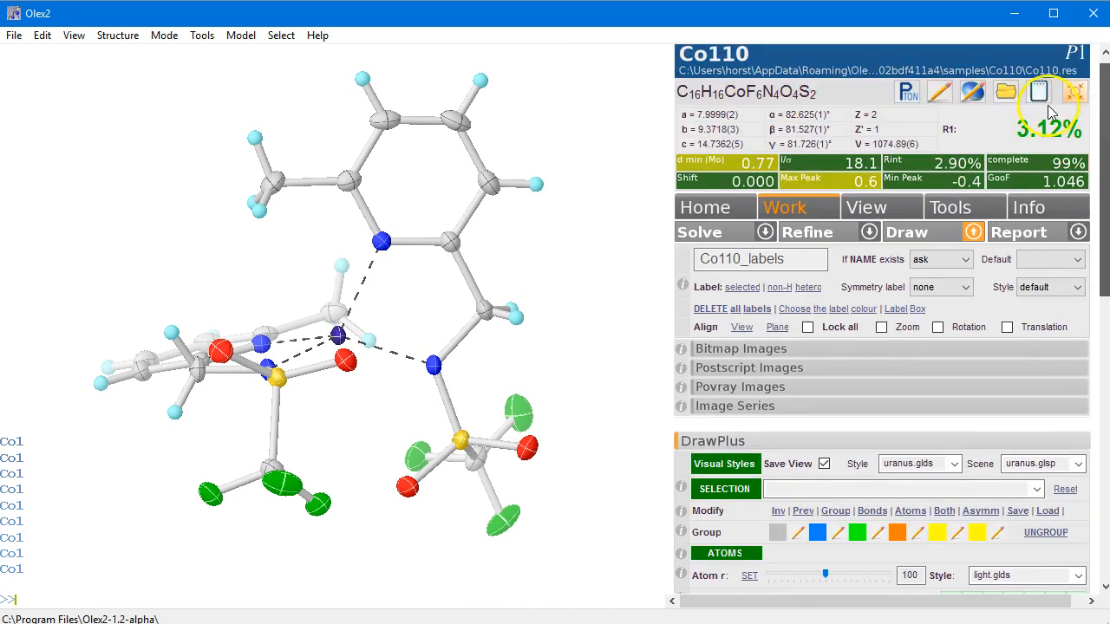
{"action": "left_click", "coordinate": [713, 208]}
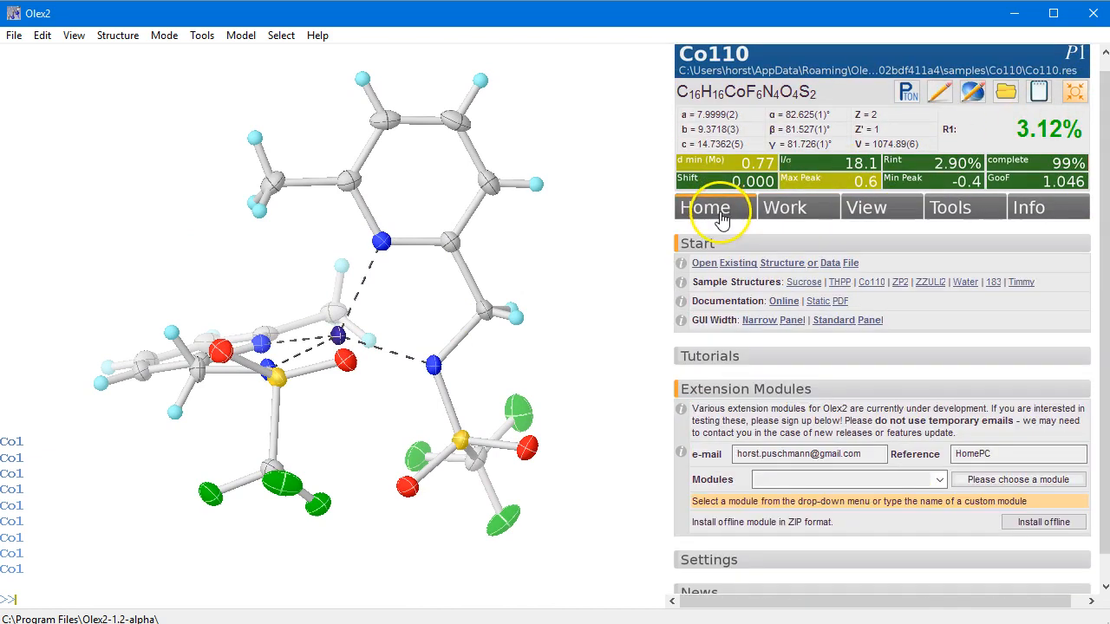
Open the THPP sample structure and inspect its disordered ring from several angles.
{"action": "left_click", "coordinate": [840, 281]}
{"action": "mouse_move", "coordinate": [397, 310]}
{"action": "left_mouse_down"}
{"action": "mouse_move", "coordinate": [278, 289]}
{"action": "mouse_move", "coordinate": [471, 379]}
{"action": "mouse_move", "coordinate": [379, 196]}
{"action": "mouse_move", "coordinate": [476, 329]}
{"action": "mouse_move", "coordinate": [396, 310]}
{"action": "mouse_move", "coordinate": [427, 301]}
{"action": "mouse_move", "coordinate": [411, 307]}
{"action": "left_mouse_up"}
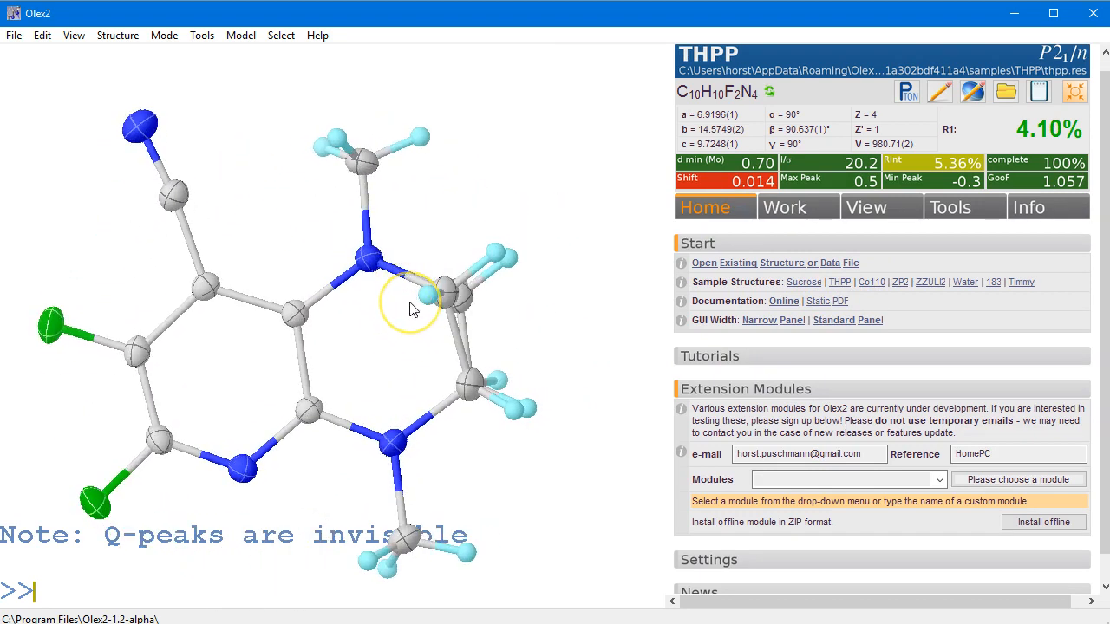
{"action": "middle_click_drag", "start_coordinate": [484, 233], "coordinate": [521, 213]}
{"action": "mouse_move", "coordinate": [546, 208]}
{"action": "left_mouse_down"}
{"action": "mouse_move", "coordinate": [578, 176]}
{"action": "mouse_move", "coordinate": [555, 206]}
{"action": "left_mouse_up"}
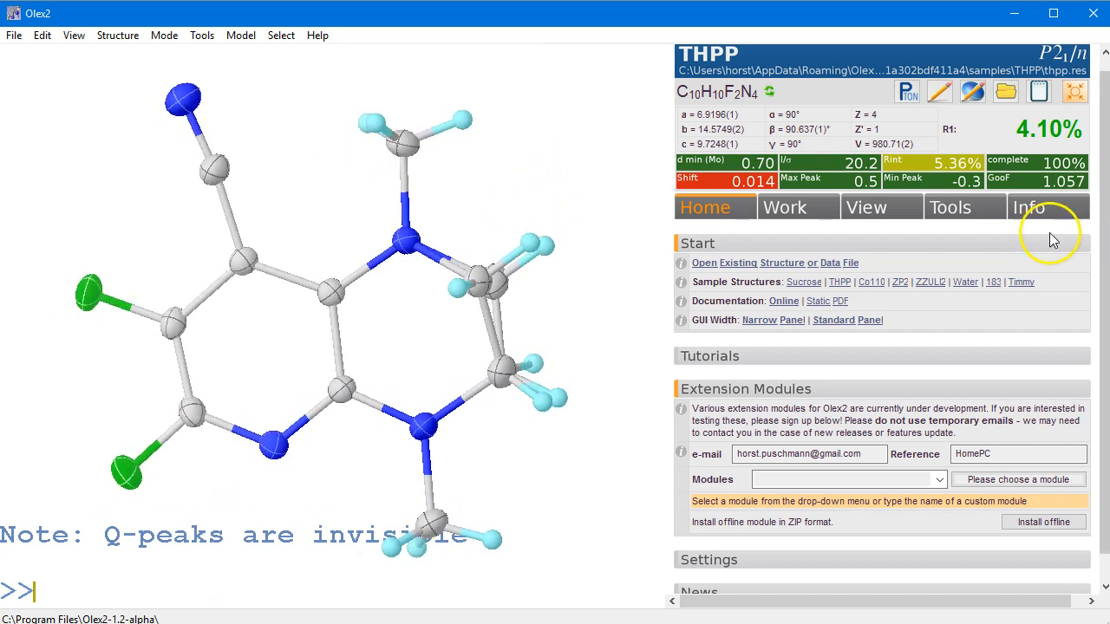
{"action": "mouse_move", "coordinate": [603, 208]}
{"action": "left_mouse_down"}
{"action": "mouse_move", "coordinate": [549, 218]}
{"action": "mouse_move", "coordinate": [560, 216]}
{"action": "mouse_move", "coordinate": [558, 198]}
{"action": "mouse_move", "coordinate": [562, 209]}
{"action": "mouse_move", "coordinate": [605, 195]}
{"action": "left_mouse_up"}
{"action": "scroll", "coordinate": [1092, 203], "scroll_direction": "down", "scroll_amount": 1}
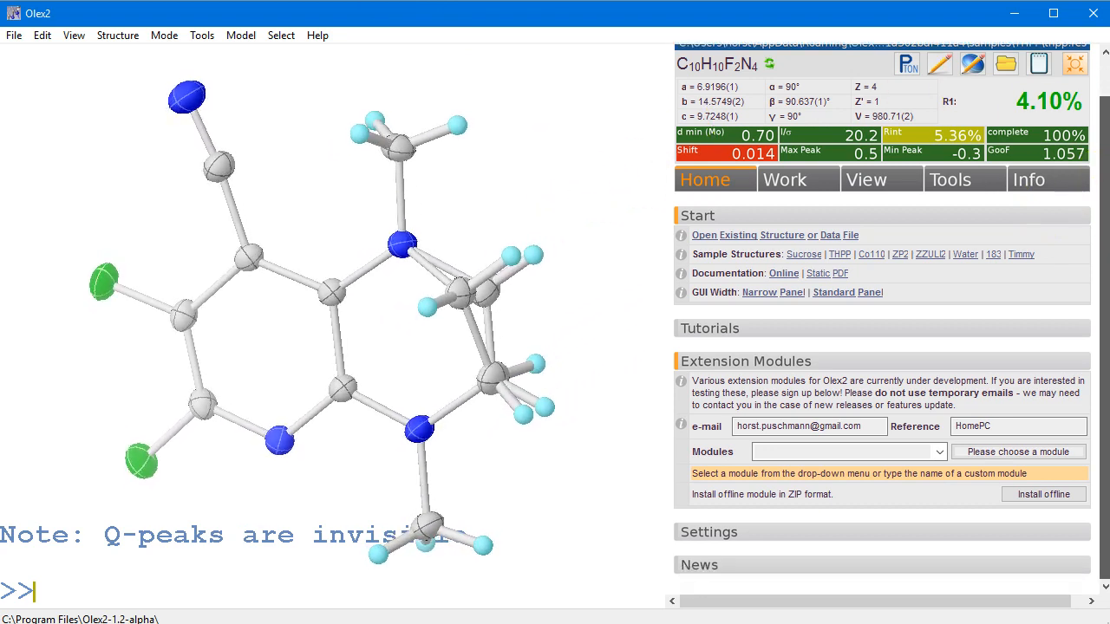
Go to the DrawPlus tools on the Work page and apply the PARTS View template to the THPP structure.
{"action": "left_click", "coordinate": [821, 185]}
{"action": "left_click_drag", "start_coordinate": [1105, 245], "coordinate": [1105, 358]}
{"action": "left_click_drag", "start_coordinate": [583, 304], "coordinate": [885, 290]}
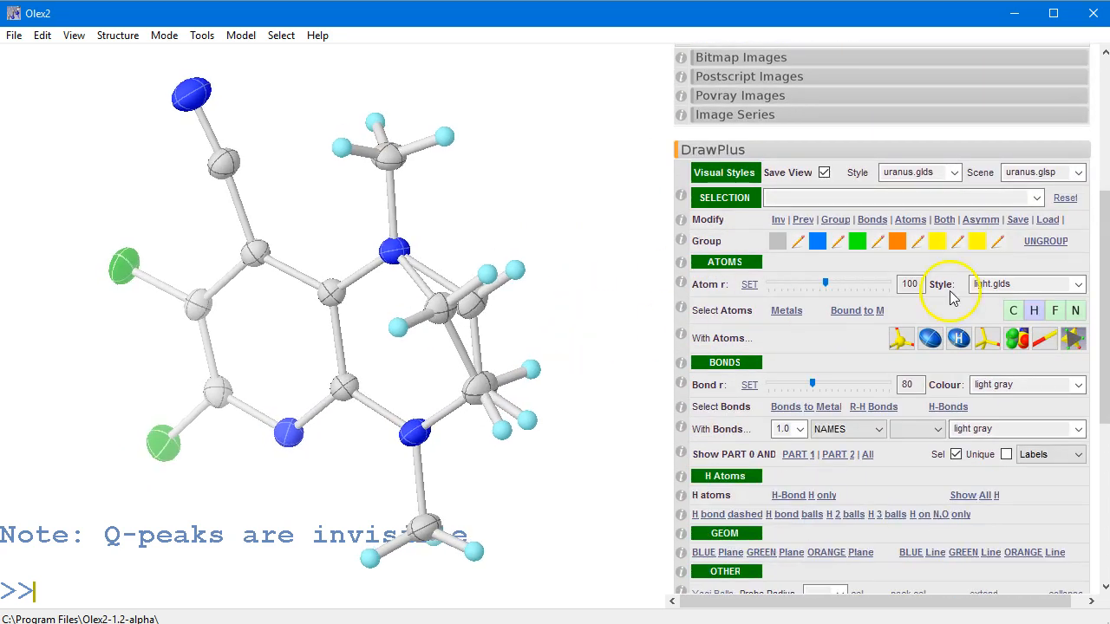
{"action": "scroll", "coordinate": [967, 422], "scroll_direction": "down", "scroll_amount": 1}
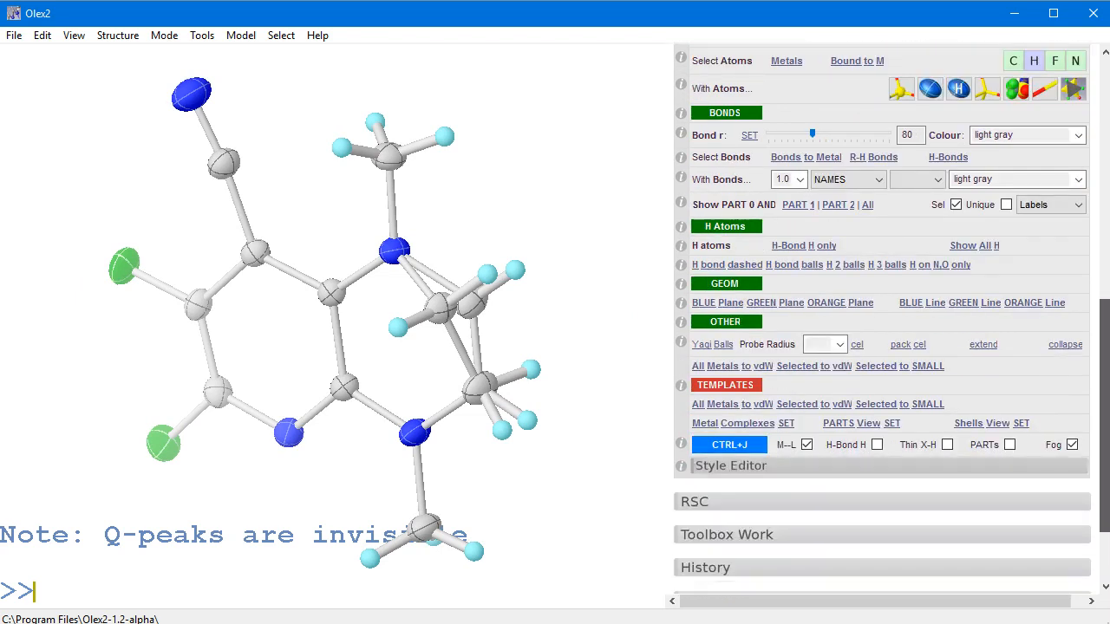
{"action": "left_click", "coordinate": [865, 426]}
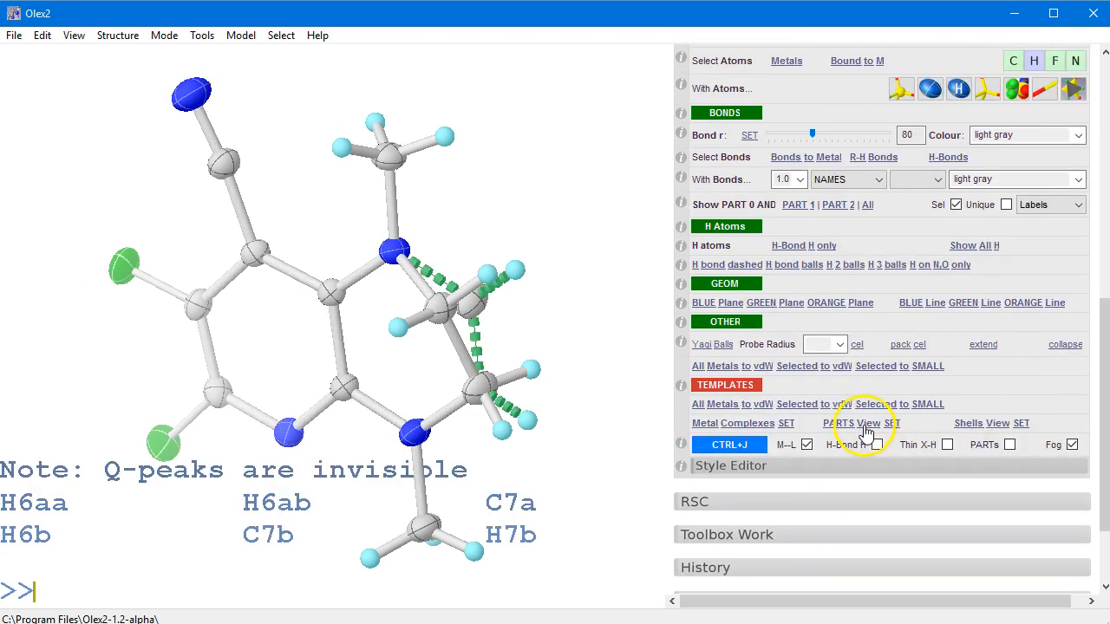
{"action": "left_click_drag", "start_coordinate": [509, 302], "coordinate": [529, 265]}
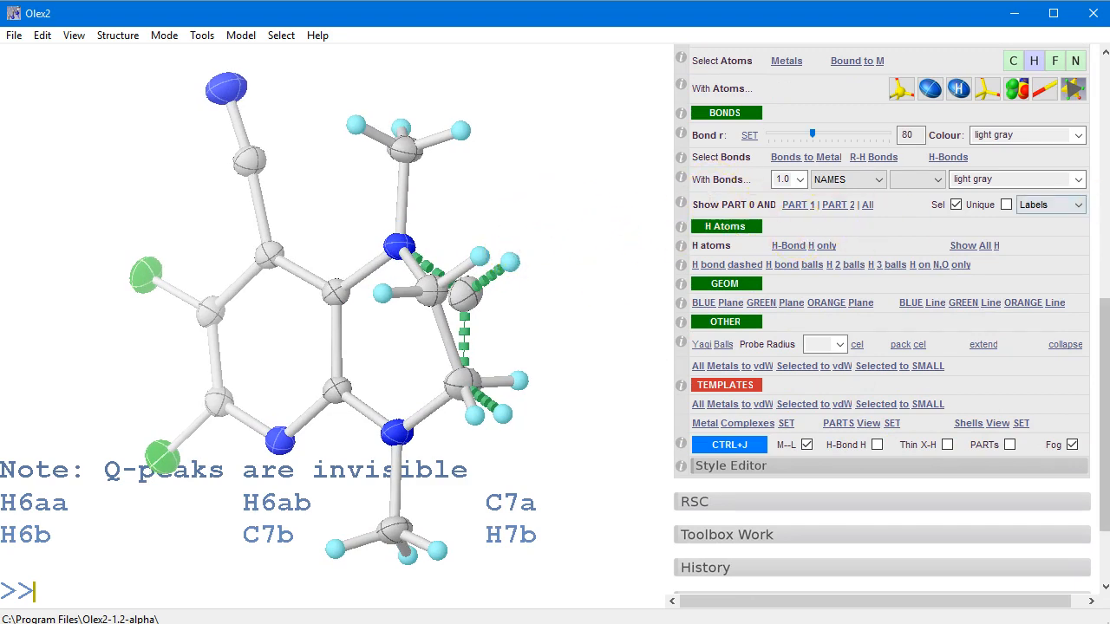
Label the disordered atoms with PART No and inspect the labelled region from several angles.
{"action": "left_click", "coordinate": [1082, 205]}
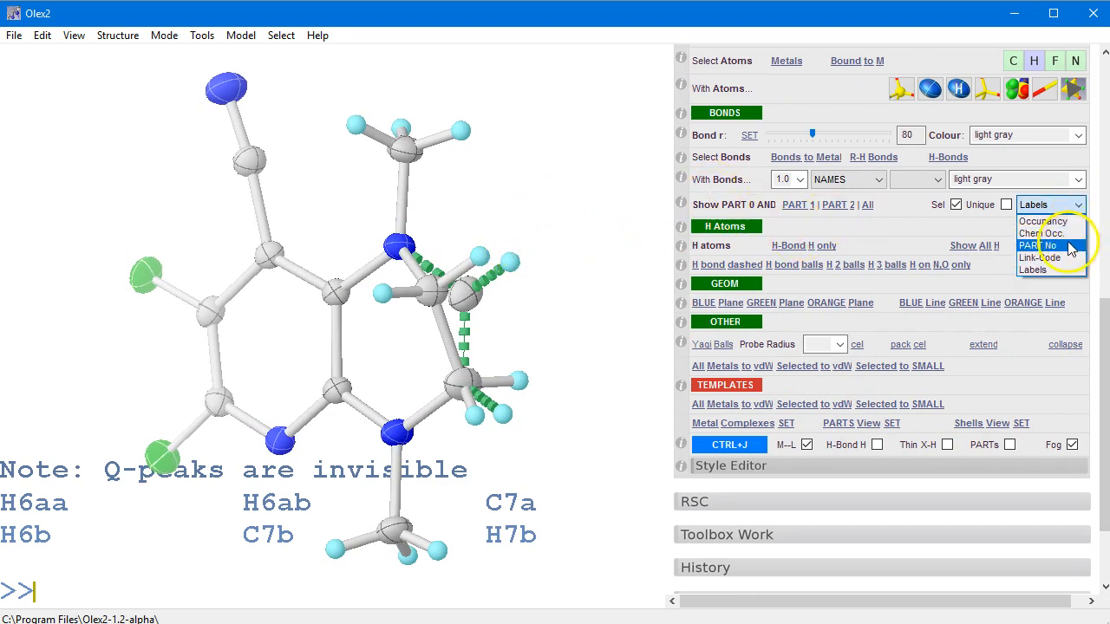
{"action": "left_click", "coordinate": [1060, 247]}
{"action": "left_click_drag", "start_coordinate": [479, 358], "coordinate": [399, 224]}
{"action": "left_click_drag", "start_coordinate": [488, 248], "coordinate": [497, 322]}
{"action": "left_click_drag", "start_coordinate": [593, 369], "coordinate": [587, 252]}
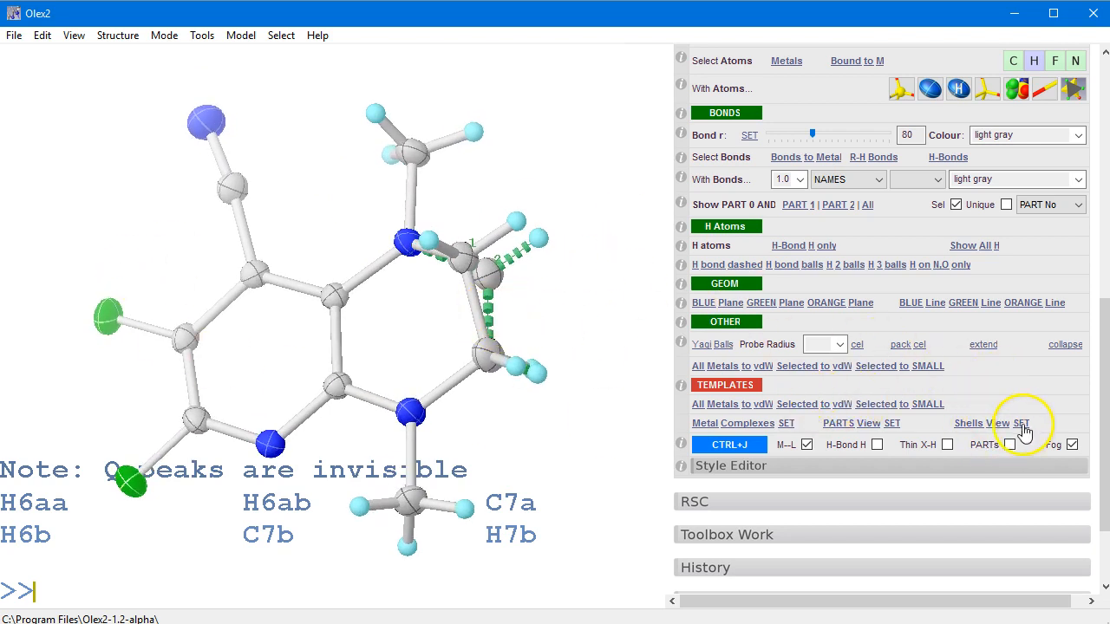
Review the PARTS View bond style and material parameters without changing them, and examine the disordered bonds in the model.
{"action": "left_click", "coordinate": [893, 425]}
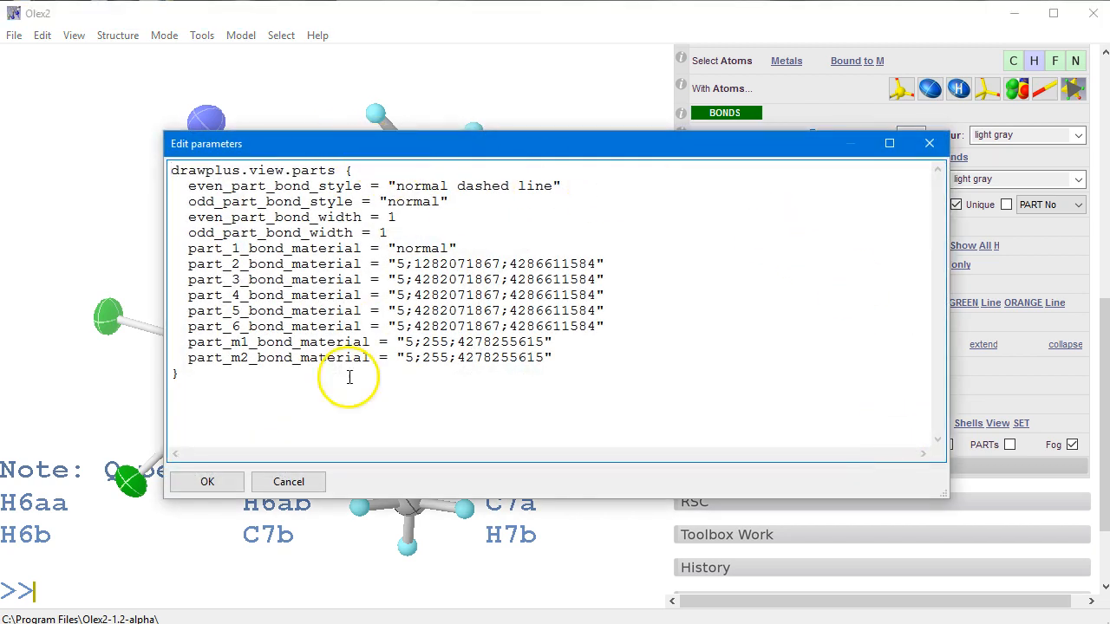
{"action": "left_click", "coordinate": [289, 481]}
{"action": "left_click_drag", "start_coordinate": [592, 323], "coordinate": [610, 360]}
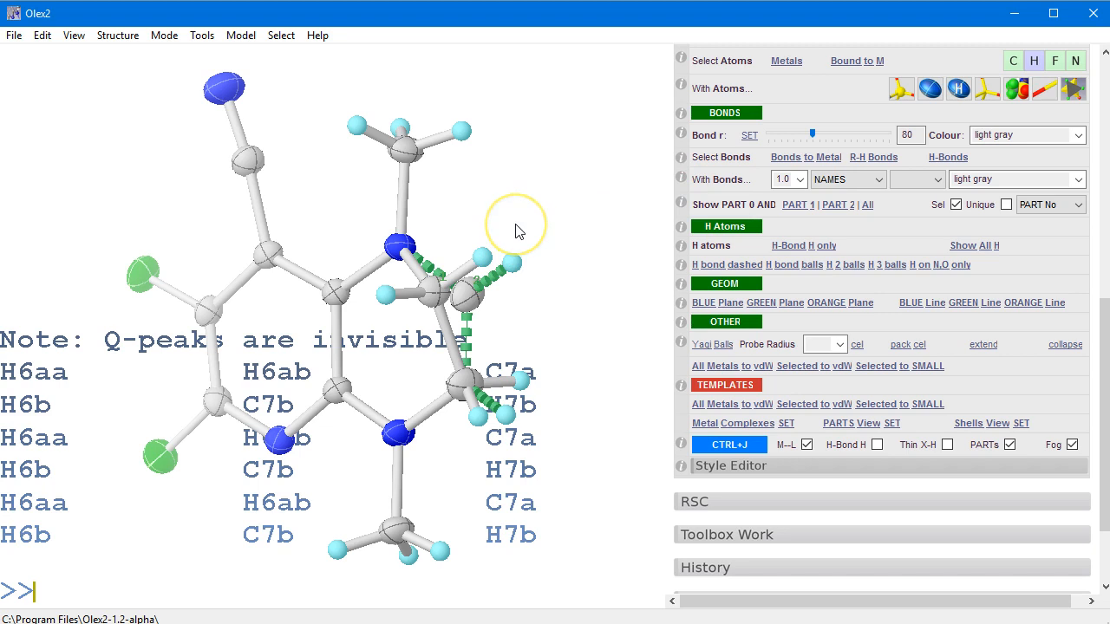
{"action": "left_click_drag", "start_coordinate": [515, 231], "coordinate": [911, 289]}
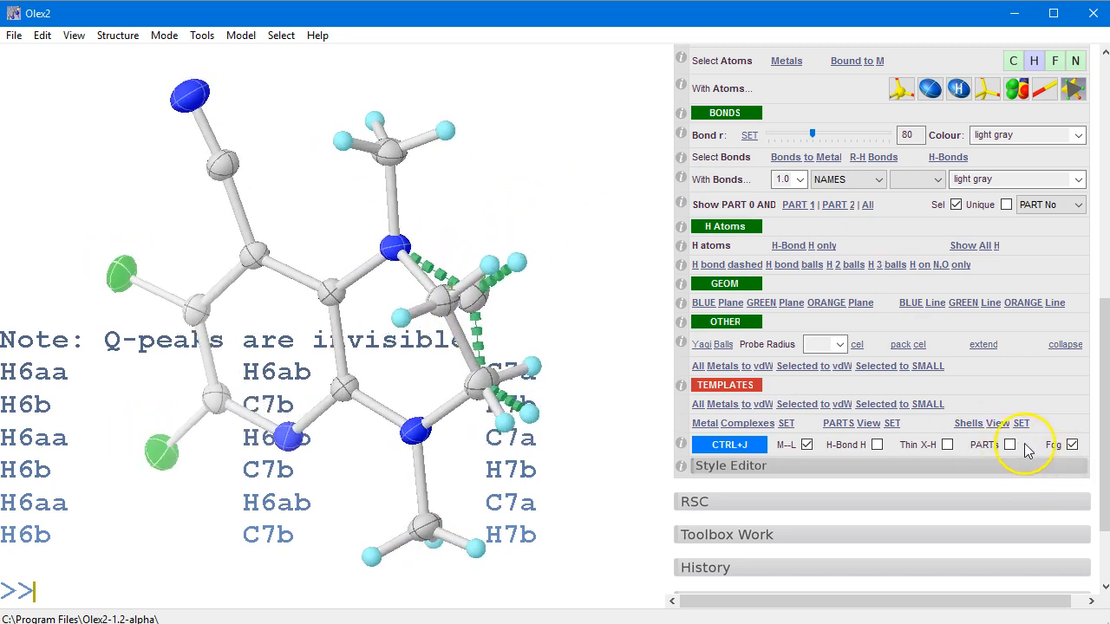
{"action": "left_click_drag", "start_coordinate": [460, 269], "coordinate": [528, 235]}
Reapply the uranus.glds visual style to the structure and check the model.
{"action": "mouse_move", "coordinate": [1103, 344]}
{"action": "left_mouse_down"}
{"action": "mouse_move", "coordinate": [1104, 69]}
{"action": "mouse_move", "coordinate": [1103, 191]}
{"action": "left_mouse_up"}
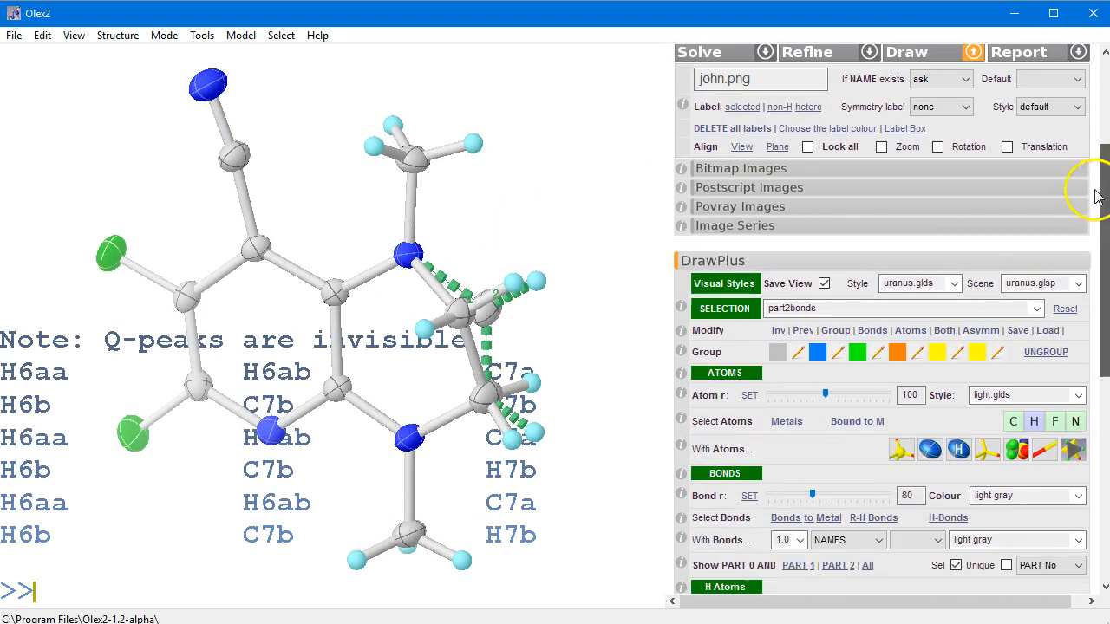
{"action": "left_click", "coordinate": [954, 283]}
{"action": "left_click", "coordinate": [930, 370]}
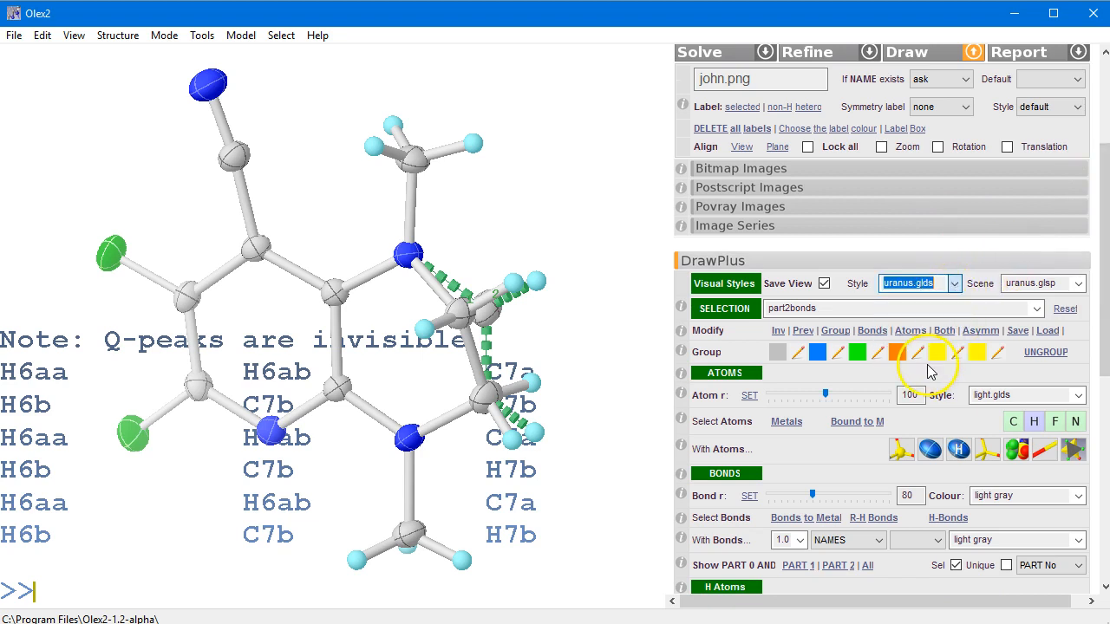
{"action": "left_click_drag", "start_coordinate": [557, 386], "coordinate": [617, 379]}
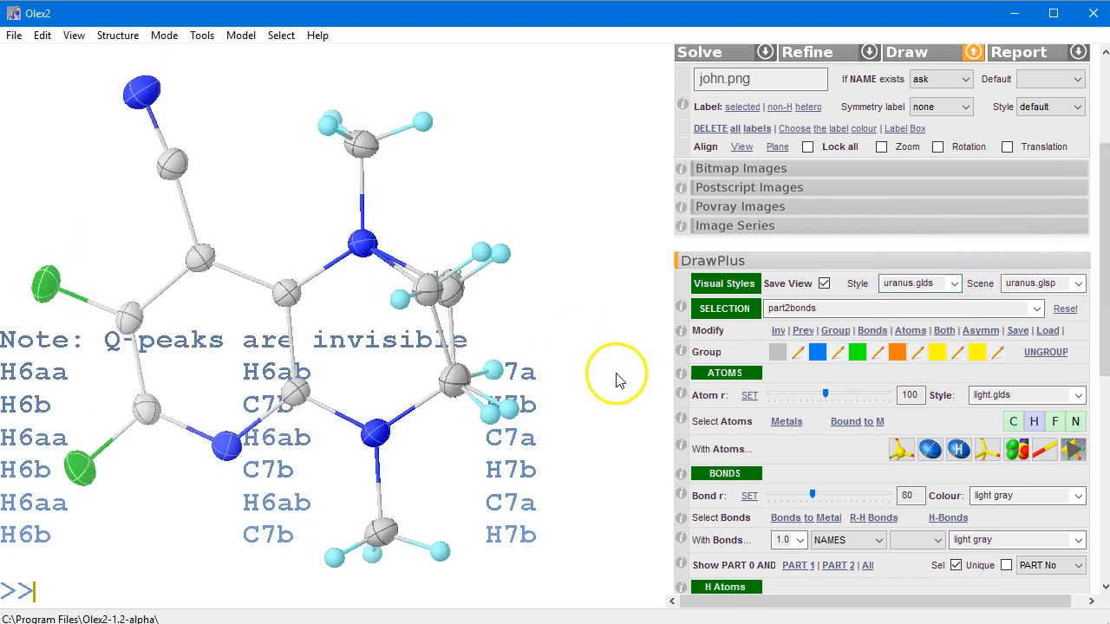
Reapply the display template with M--L and Fog enabled and PARTs disabled, and inspect the bonds.
{"action": "left_click_drag", "start_coordinate": [1103, 281], "coordinate": [1098, 409]}
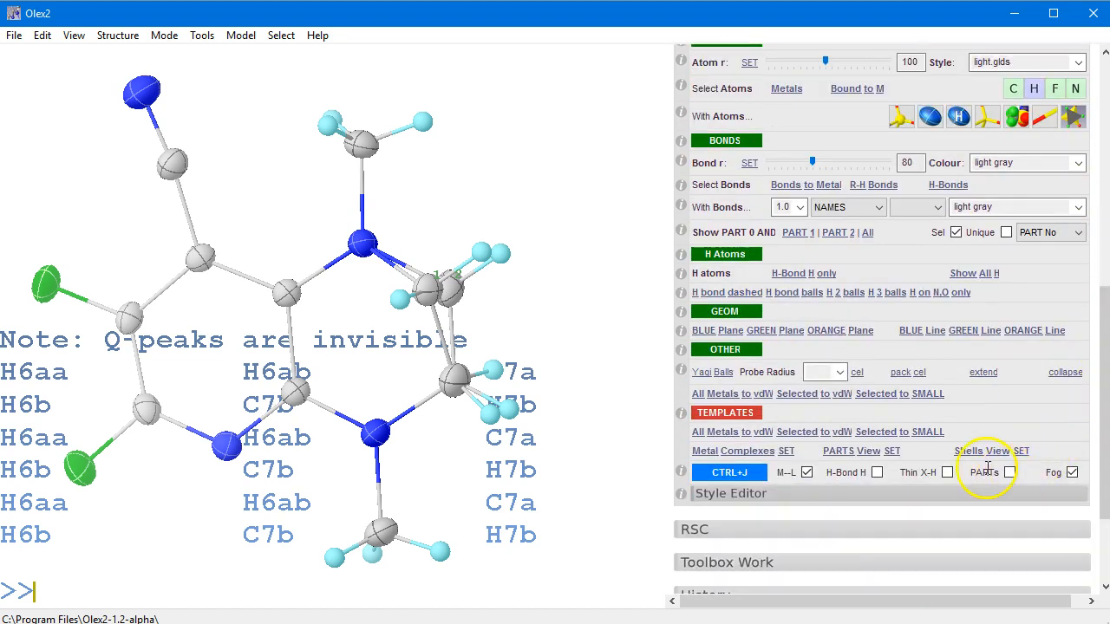
{"action": "left_click", "coordinate": [883, 453]}
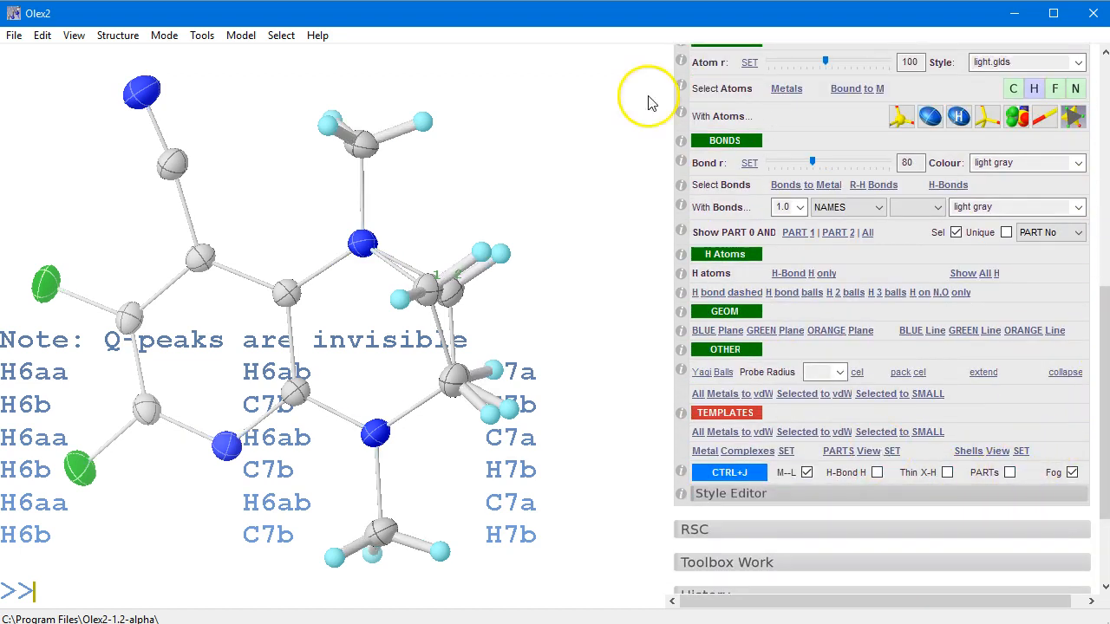
{"action": "left_click_drag", "start_coordinate": [463, 338], "coordinate": [545, 278]}
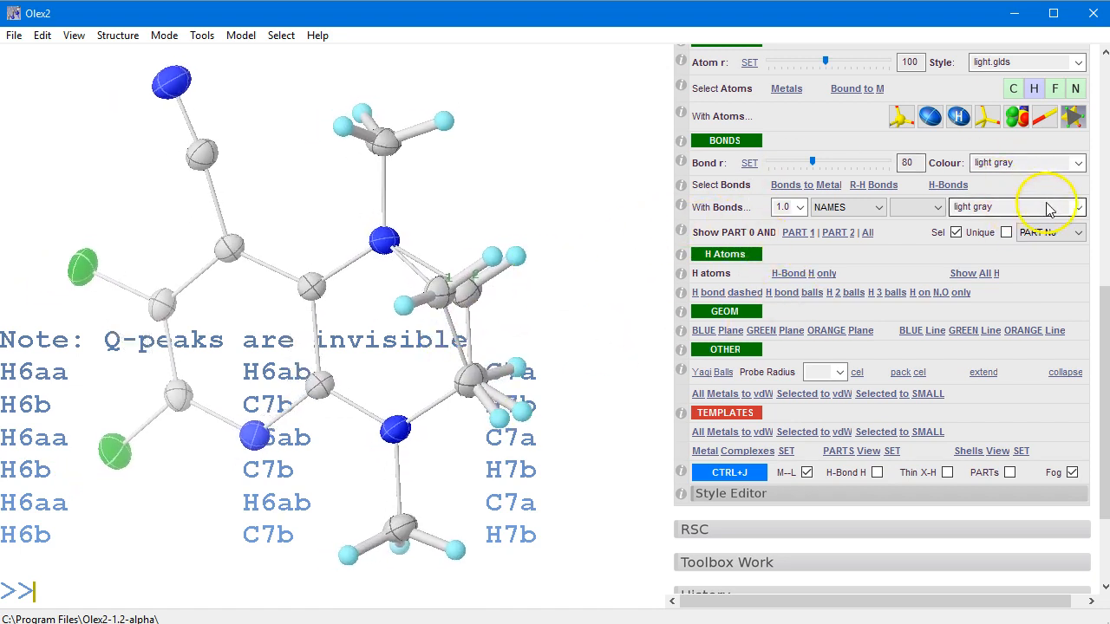
Set the bond radius to 70 for the whole structure and clear the text output over the model.
{"action": "left_click_drag", "start_coordinate": [806, 161], "coordinate": [806, 163]}
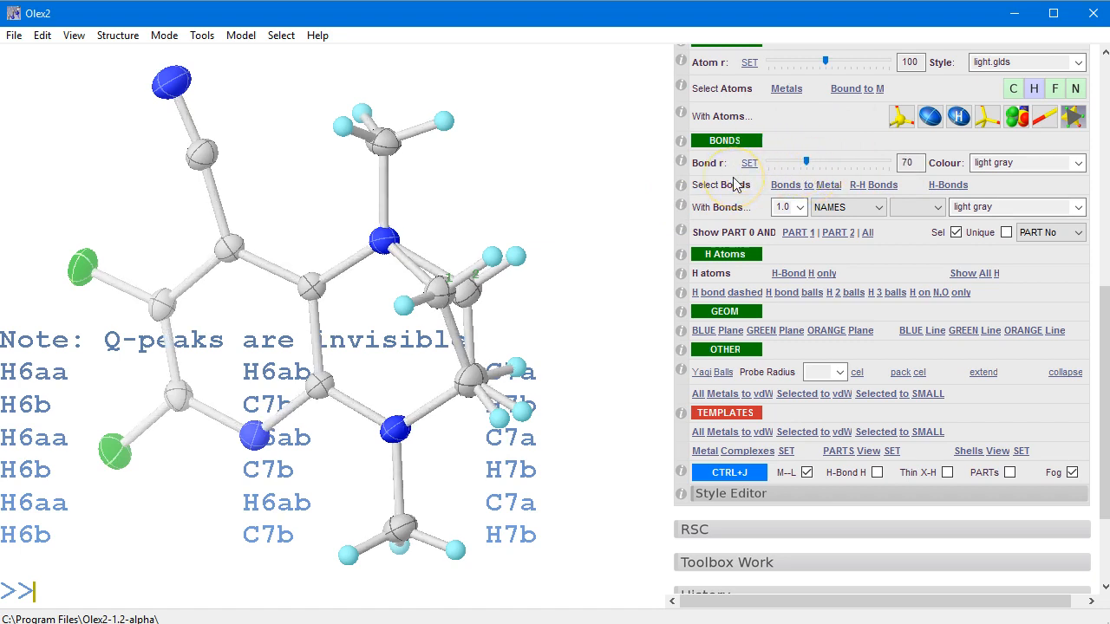
{"action": "left_click_drag", "start_coordinate": [663, 302], "coordinate": [505, 333]}
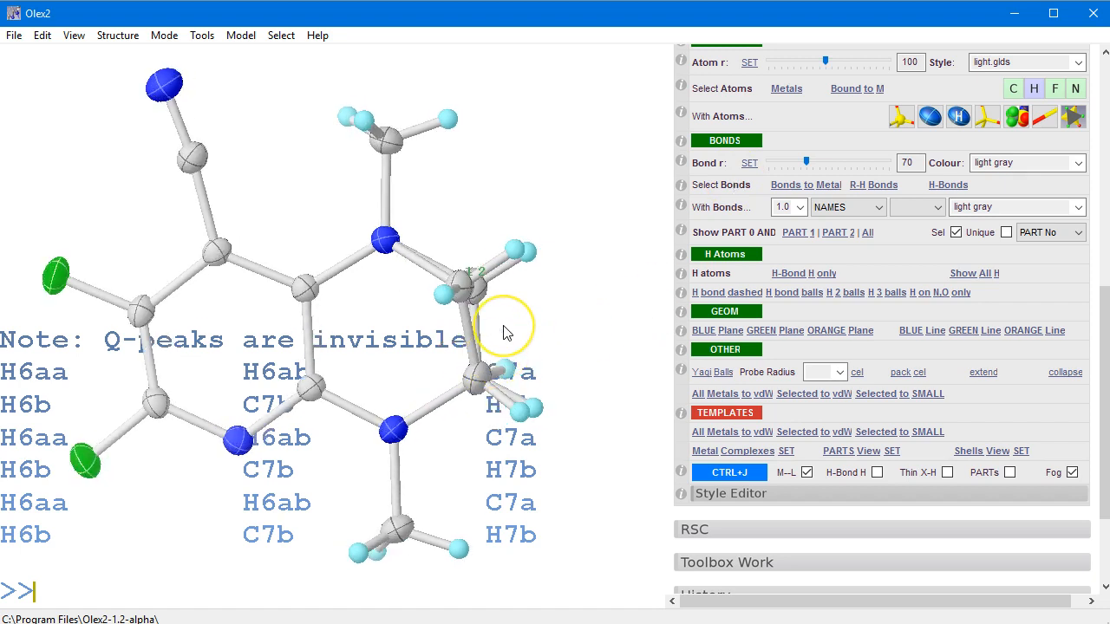
{"action": "key", "text": "Return"}
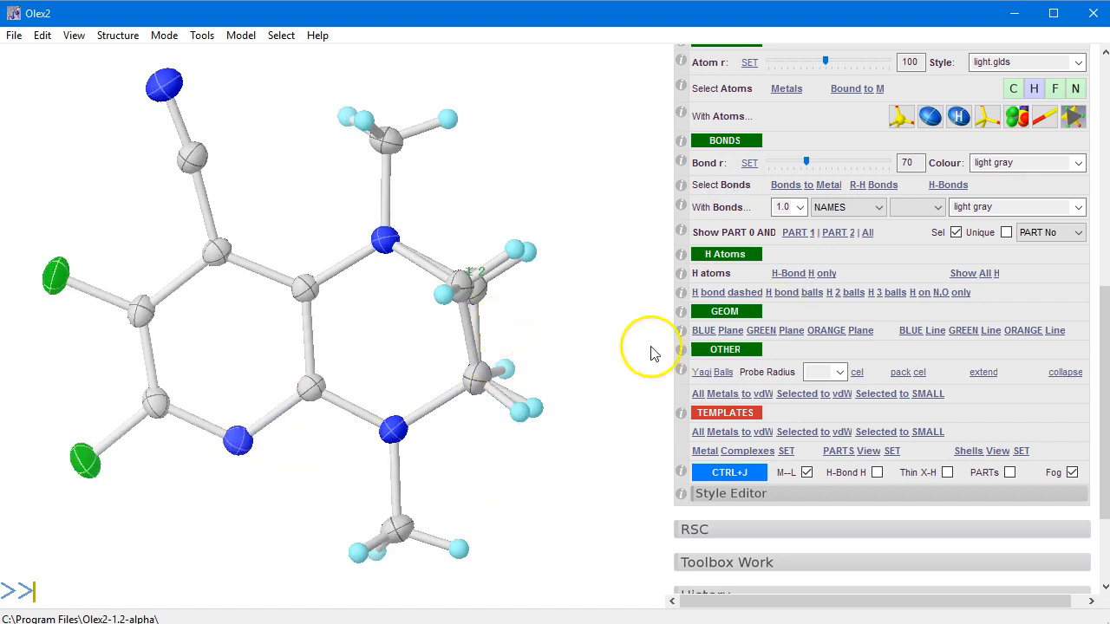
{"action": "mouse_move", "coordinate": [550, 335]}
{"action": "left_mouse_down"}
{"action": "mouse_move", "coordinate": [503, 347]}
{"action": "mouse_move", "coordinate": [543, 321]}
{"action": "left_mouse_up"}
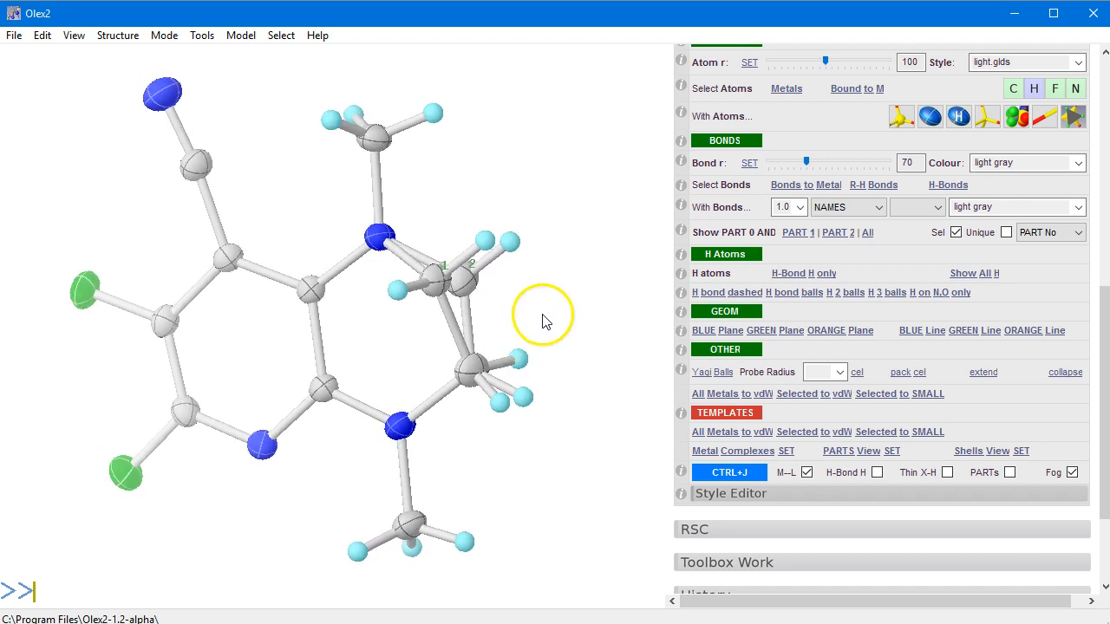
Show PART 0 with PART 1, and switch the display to PART 0 with PART 2 selected.
{"action": "left_click_drag", "start_coordinate": [1095, 340], "coordinate": [1107, 293]}
{"action": "left_click", "coordinate": [796, 332]}
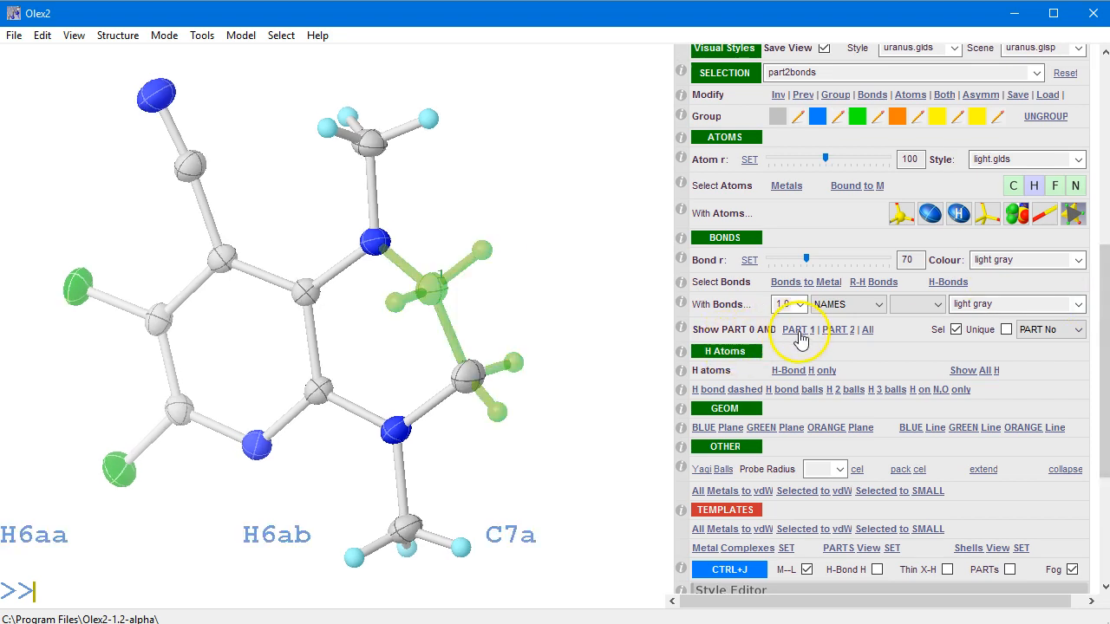
{"action": "left_click", "coordinate": [837, 330]}
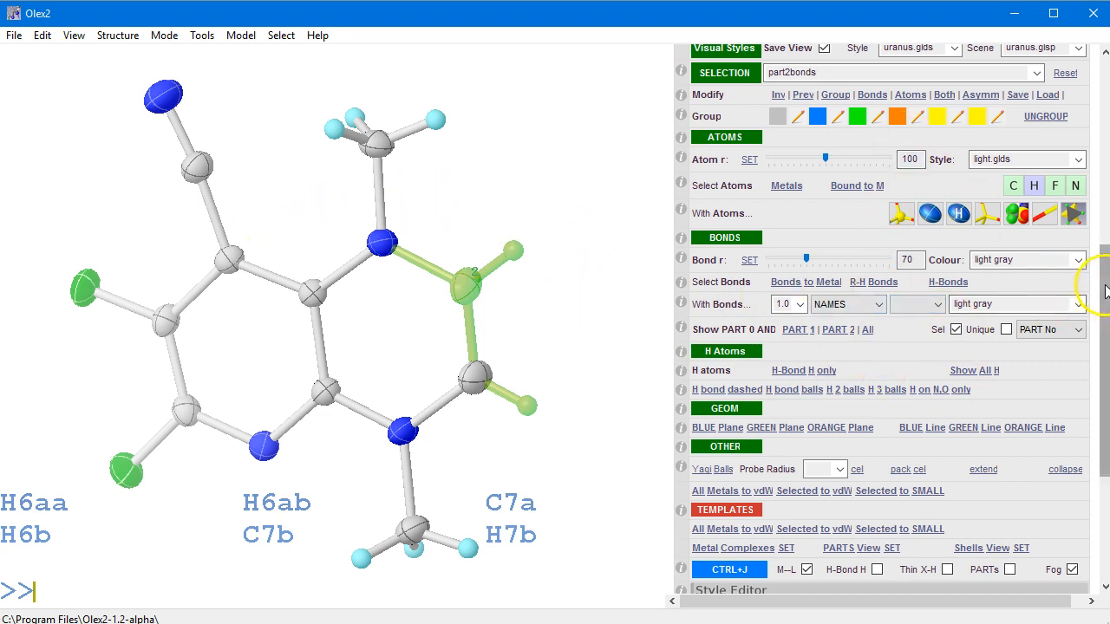
Group the selected PART 2 atoms and bonds with the grey group style.
{"action": "left_click_drag", "start_coordinate": [1105, 269], "coordinate": [1104, 186]}
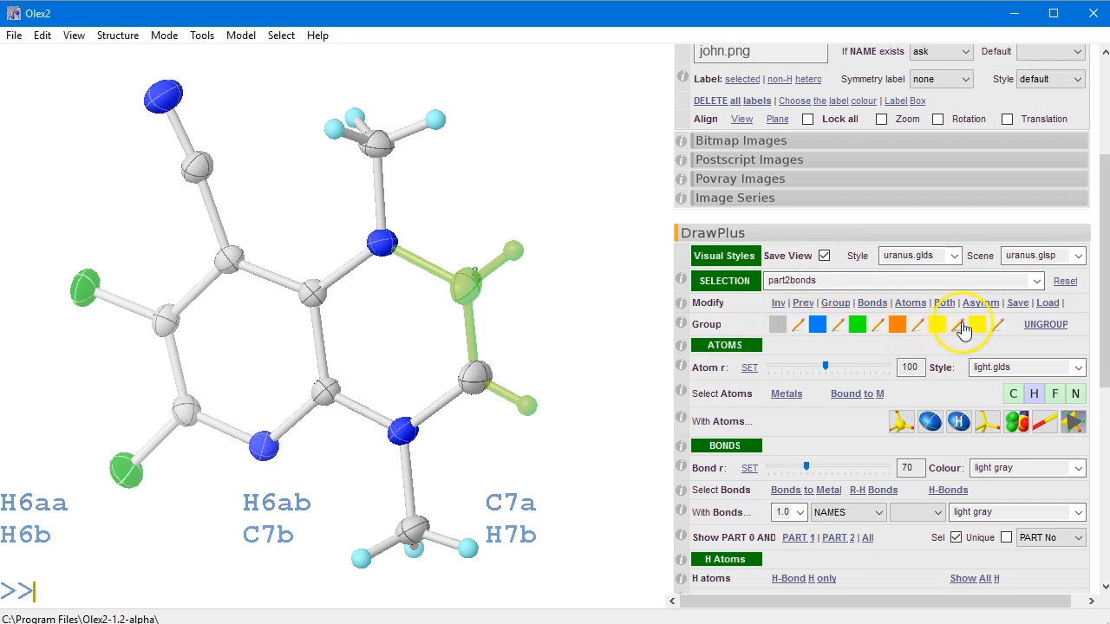
{"action": "left_click", "coordinate": [778, 326]}
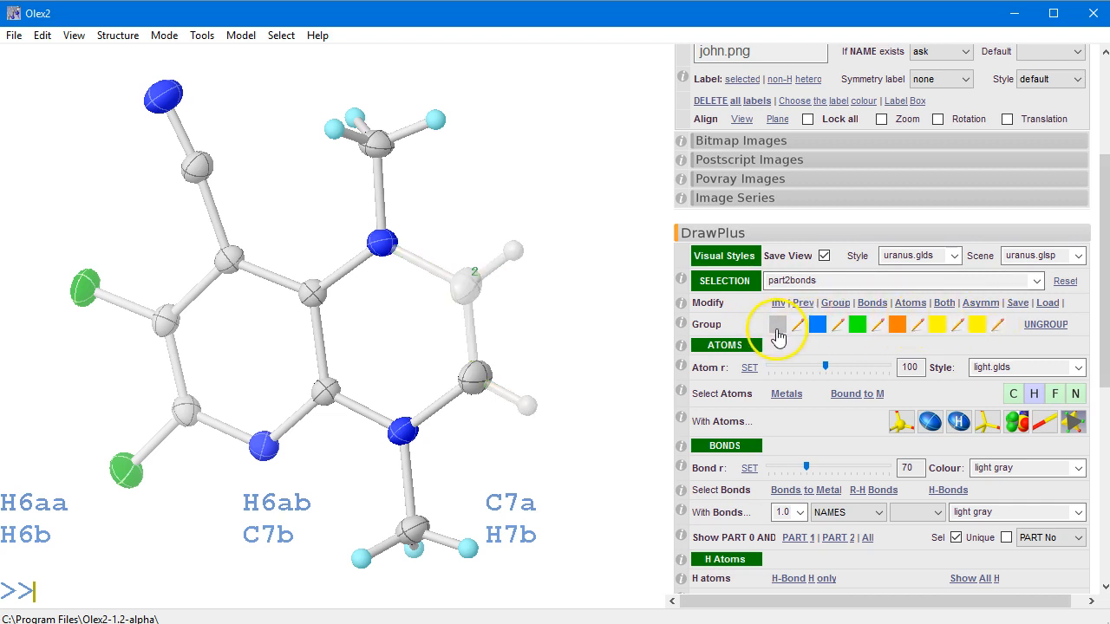
{"action": "left_click_drag", "start_coordinate": [565, 378], "coordinate": [570, 358]}
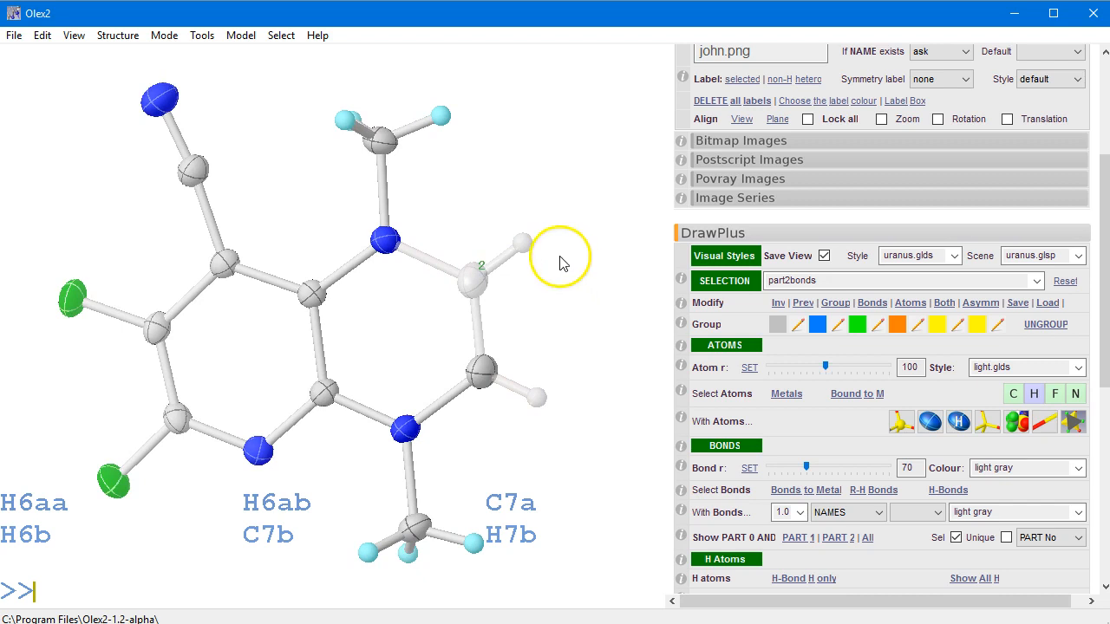
Show all disorder parts together and compare the grey PART 2 group with PART 1 from several angles.
{"action": "scroll", "coordinate": [1088, 292], "scroll_direction": "down", "scroll_amount": 2}
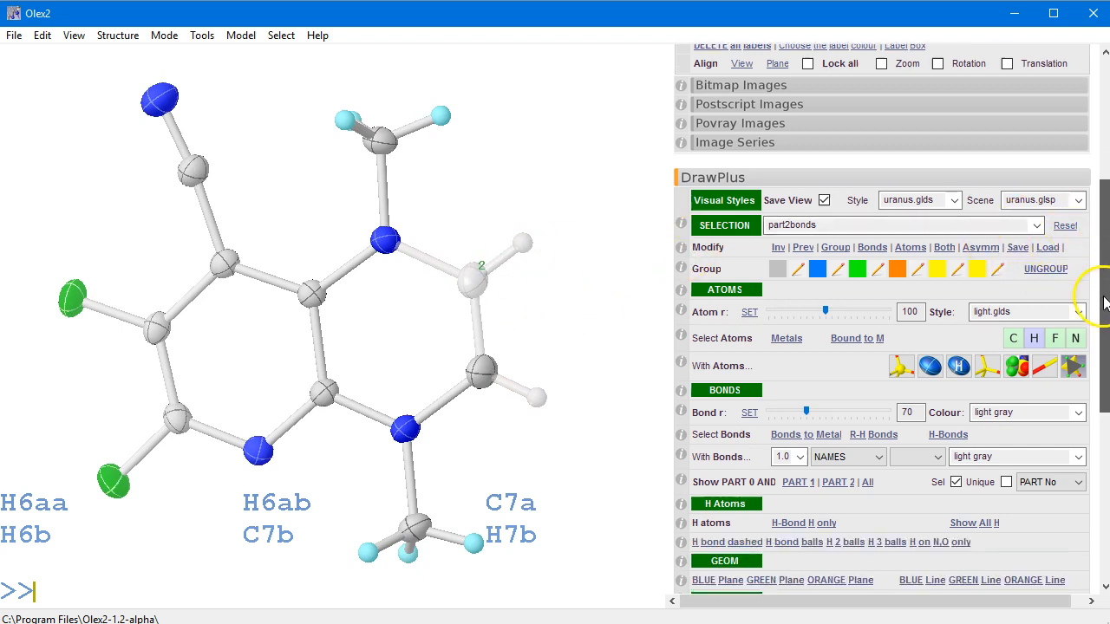
{"action": "left_click", "coordinate": [869, 469]}
{"action": "left_click_drag", "start_coordinate": [464, 304], "coordinate": [511, 303]}
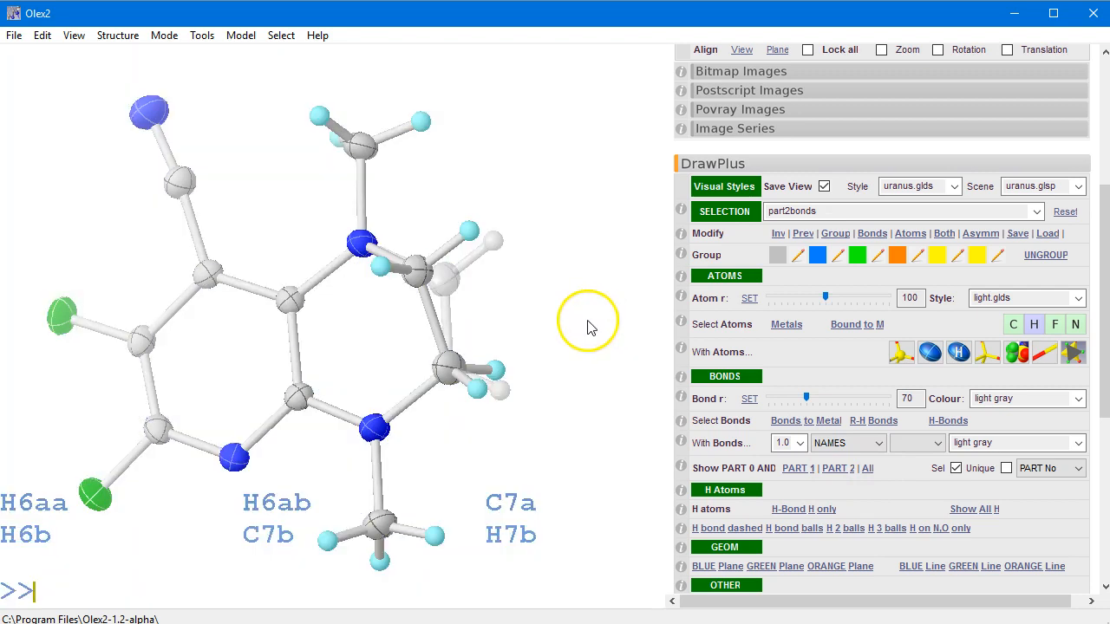
{"action": "left_click_drag", "start_coordinate": [582, 318], "coordinate": [536, 245]}
{"action": "left_click_drag", "start_coordinate": [370, 240], "coordinate": [530, 305]}
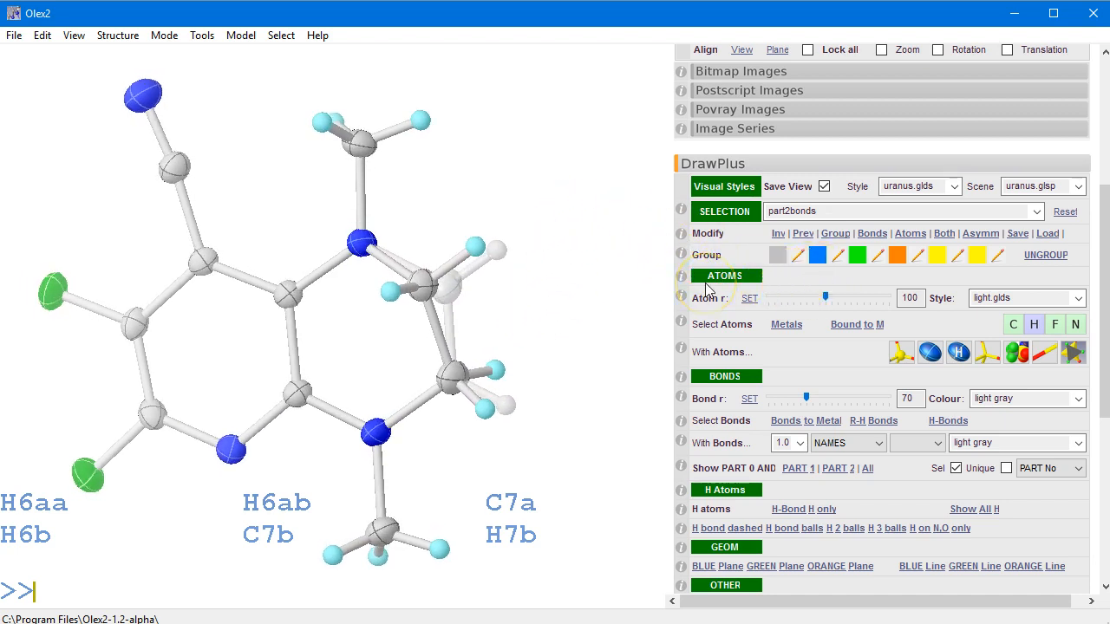
Ungroup the PART 2 atoms and bonds and clear the selection.
{"action": "left_click", "coordinate": [1063, 262]}
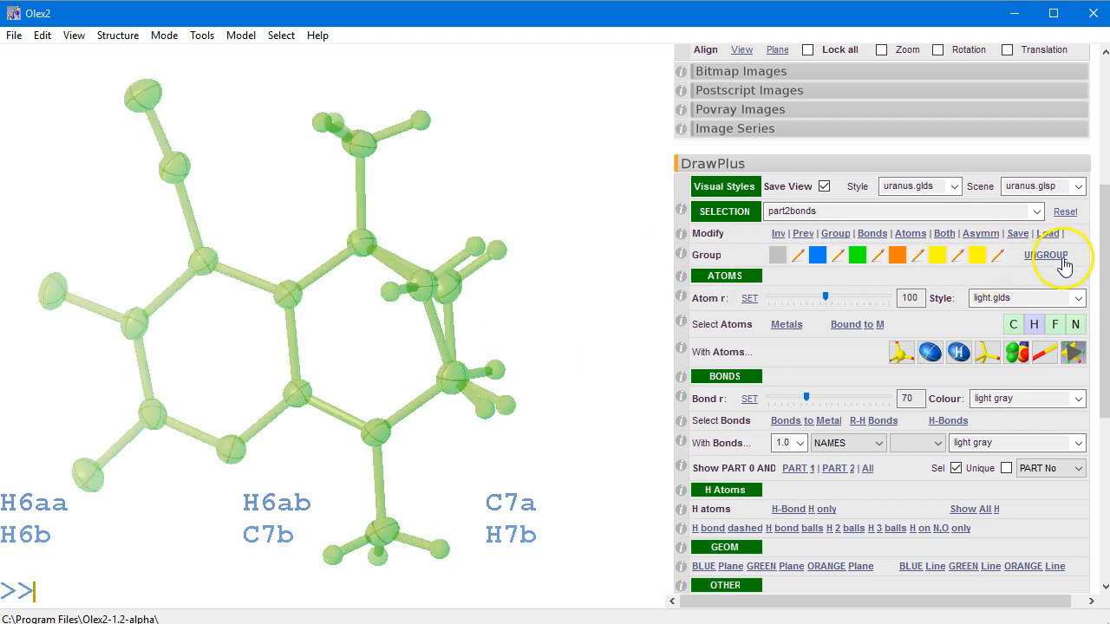
{"action": "left_click_drag", "start_coordinate": [556, 334], "coordinate": [585, 321]}
{"action": "double_click", "coordinate": [558, 335]}
Go back to the Home page, open the Timmy sample structure and inspect its model from several angles.
{"action": "scroll", "coordinate": [1096, 229], "scroll_direction": "up", "scroll_amount": 5}
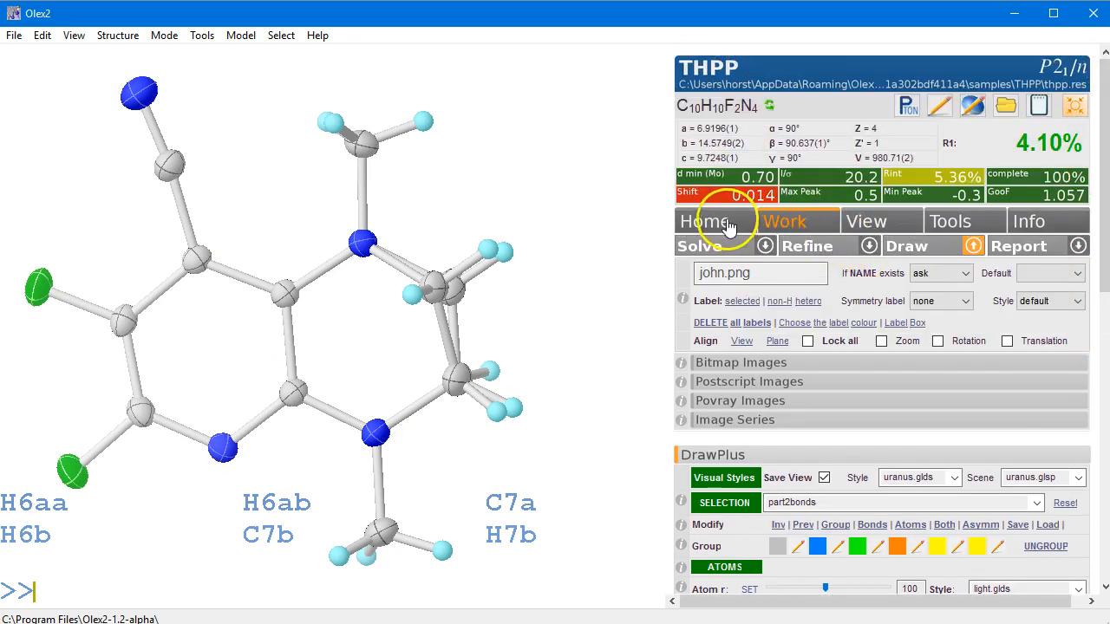
{"action": "left_click", "coordinate": [728, 228]}
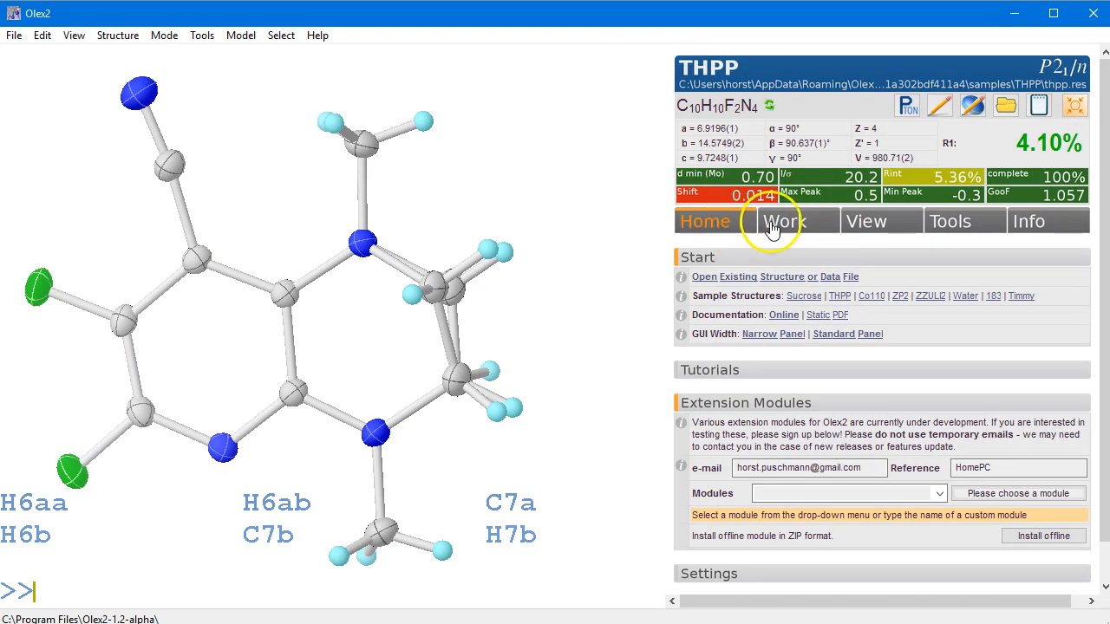
{"action": "left_click", "coordinate": [1023, 297]}
{"action": "left_click_drag", "start_coordinate": [421, 441], "coordinate": [402, 386]}
{"action": "left_click_drag", "start_coordinate": [545, 253], "coordinate": [232, 90]}
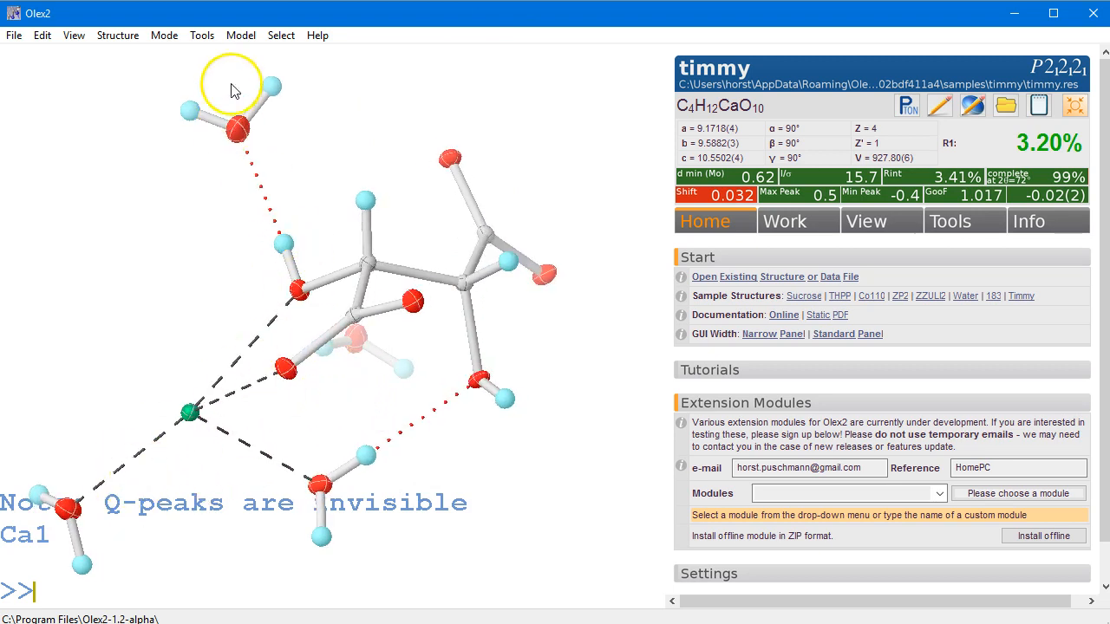
{"action": "left_click_drag", "start_coordinate": [489, 421], "coordinate": [1006, 332]}
{"action": "left_click_drag", "start_coordinate": [1105, 231], "coordinate": [1107, 270]}
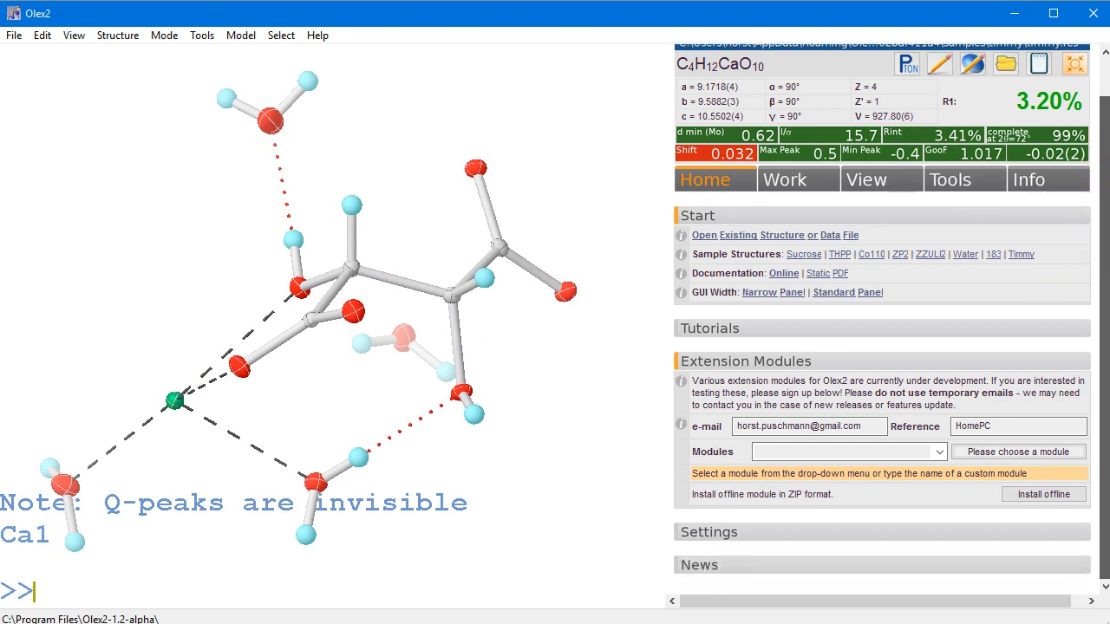
Return to the DrawPlus drawing tools and apply the Shells View template to the Timmy structure.
{"action": "left_click", "coordinate": [835, 199]}
{"action": "left_click_drag", "start_coordinate": [1105, 221], "coordinate": [1105, 400]}
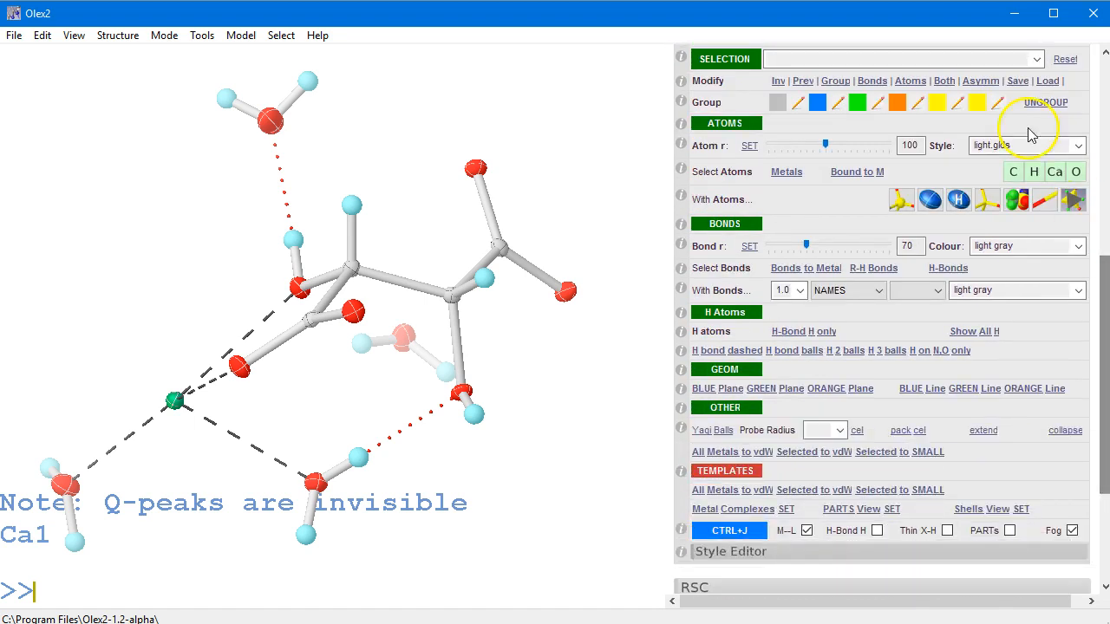
{"action": "left_click_drag", "start_coordinate": [360, 468], "coordinate": [417, 470]}
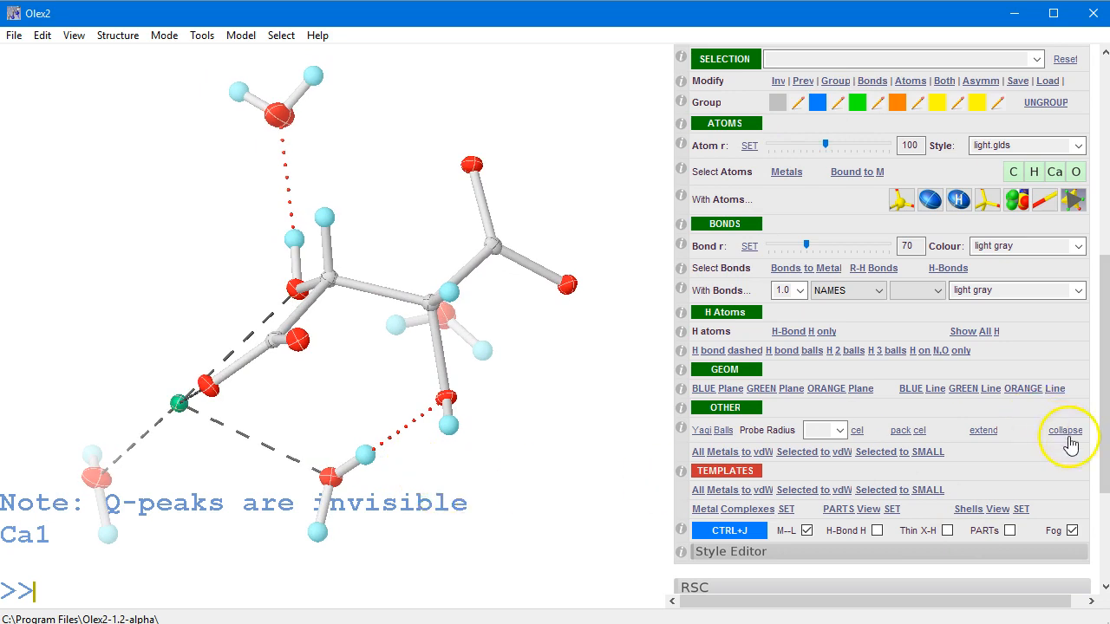
{"action": "left_click", "coordinate": [969, 509]}
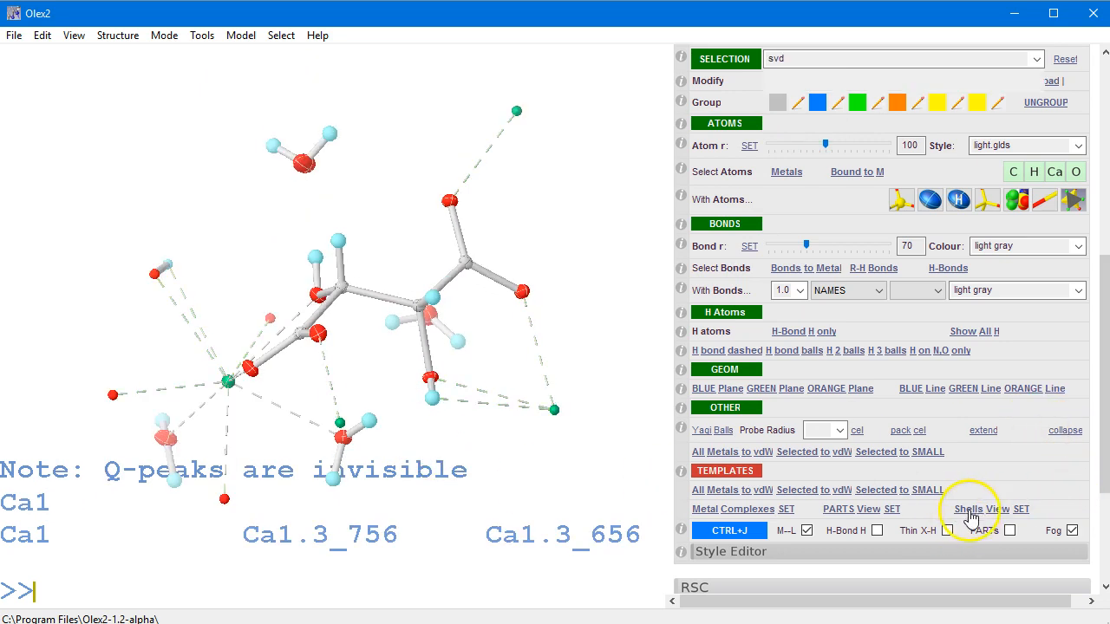
{"action": "left_click_drag", "start_coordinate": [555, 201], "coordinate": [589, 257]}
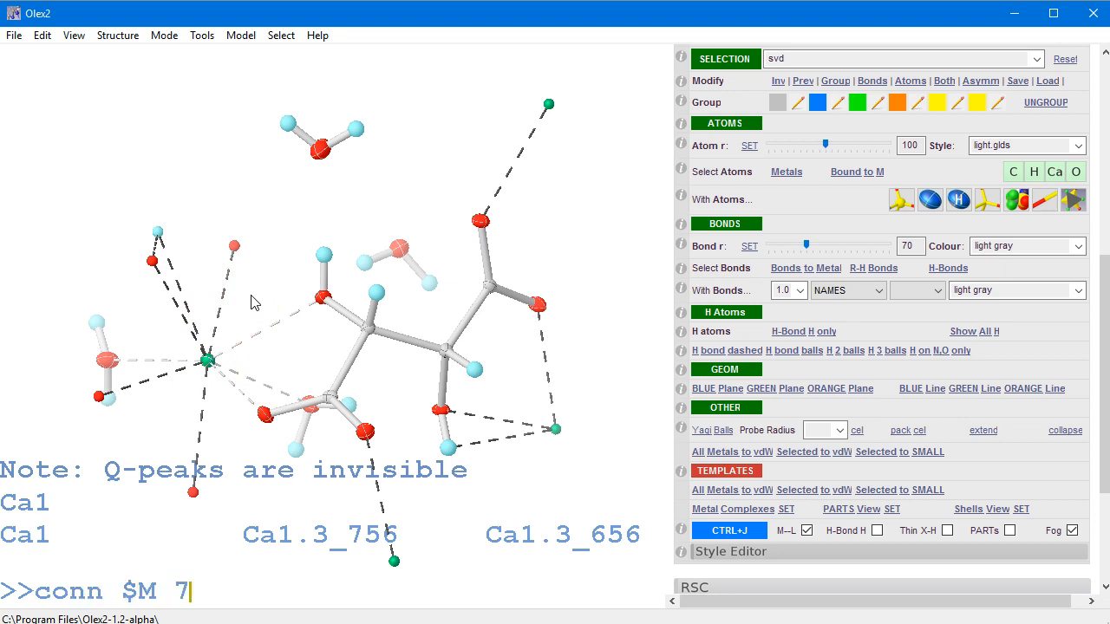
Limit the metal atoms to seven connections with the command conn $M 7 and inspect the bonds around calcium.
{"action": "key", "text": "Return"}
{"action": "mouse_move", "coordinate": [516, 316]}
{"action": "left_mouse_down"}
{"action": "mouse_move", "coordinate": [535, 335]}
{"action": "mouse_move", "coordinate": [523, 309]}
{"action": "mouse_move", "coordinate": [514, 346]}
{"action": "mouse_move", "coordinate": [509, 336]}
{"action": "left_mouse_up"}
{"action": "left_click_drag", "start_coordinate": [214, 345], "coordinate": [327, 301]}
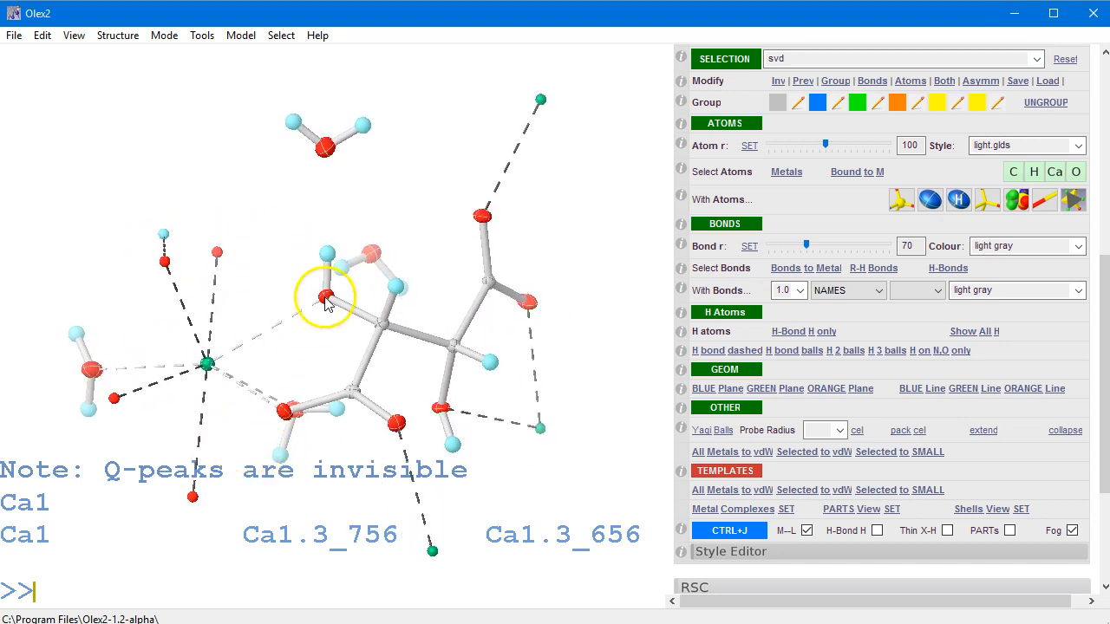
Label the hetero atoms and clear the console text with the clear command.
{"action": "left_click_drag", "start_coordinate": [340, 348], "coordinate": [1047, 139]}
{"action": "left_click_drag", "start_coordinate": [1106, 289], "coordinate": [1104, 143]}
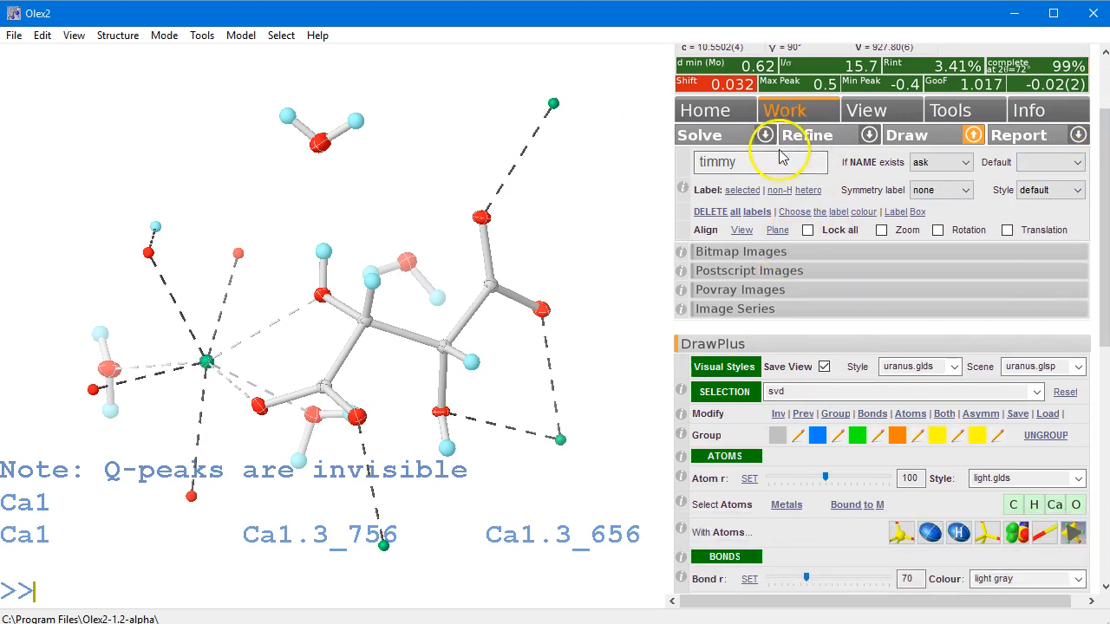
{"action": "left_click", "coordinate": [808, 193]}
{"action": "left_click_drag", "start_coordinate": [583, 453], "coordinate": [594, 454]}
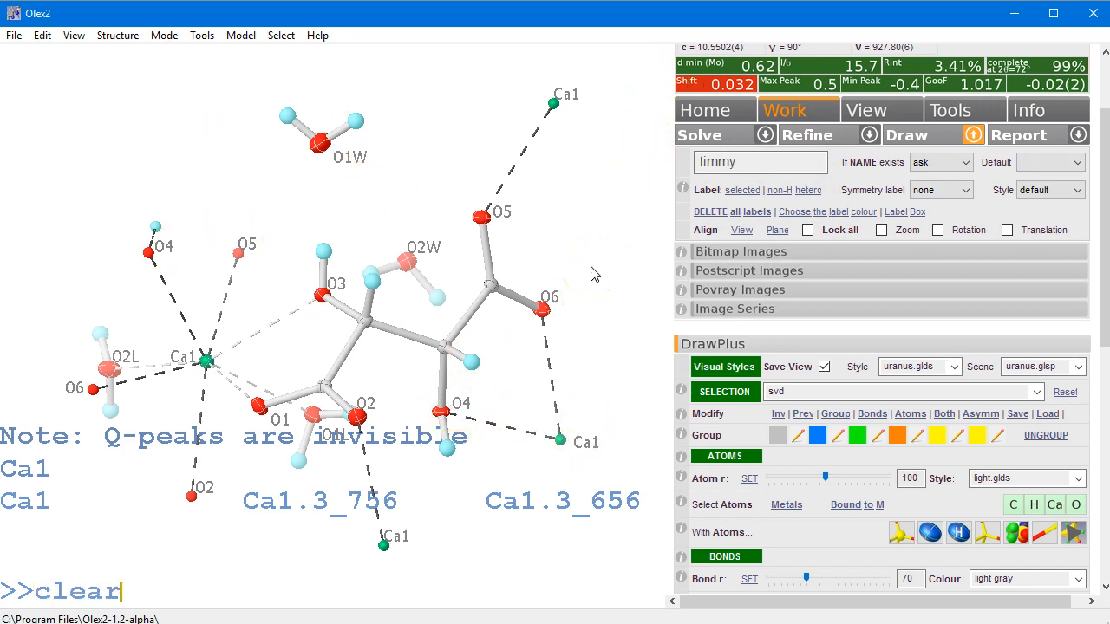
{"action": "key", "text": "Return"}
{"action": "mouse_move", "coordinate": [1105, 136]}
{"action": "left_mouse_down"}
{"action": "mouse_move", "coordinate": [1104, 80]}
{"action": "mouse_move", "coordinate": [1108, 128]}
{"action": "left_mouse_up"}
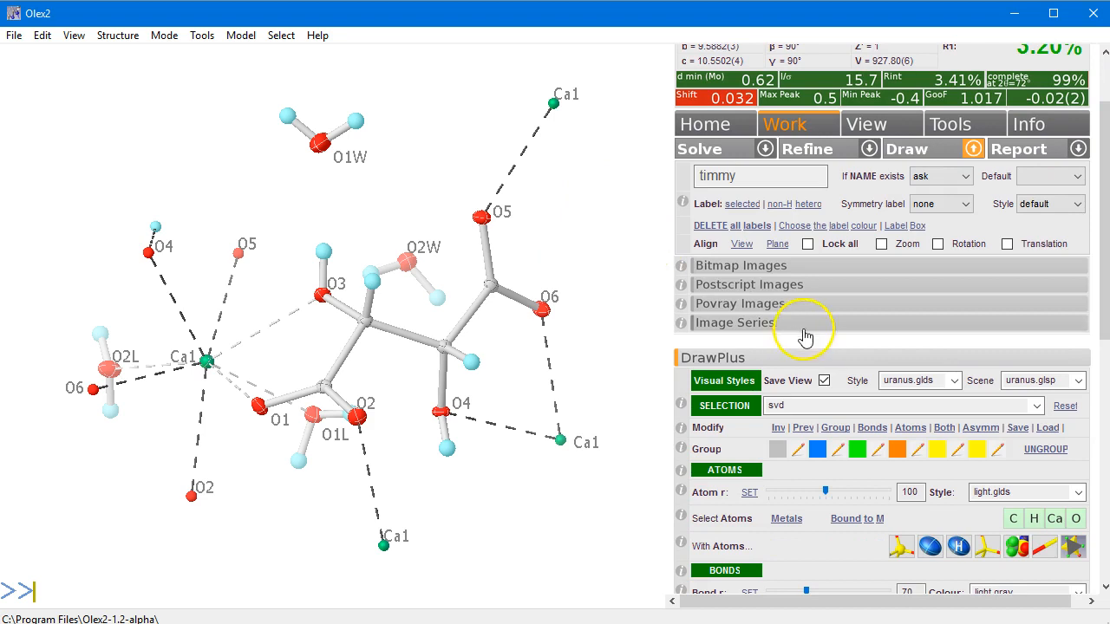
Select the asymmetric unit, switch the selection to atoms and bonds, bonds only and atoms only, and clear it.
{"action": "scroll", "coordinate": [1106, 288], "scroll_direction": "down", "scroll_amount": 3}
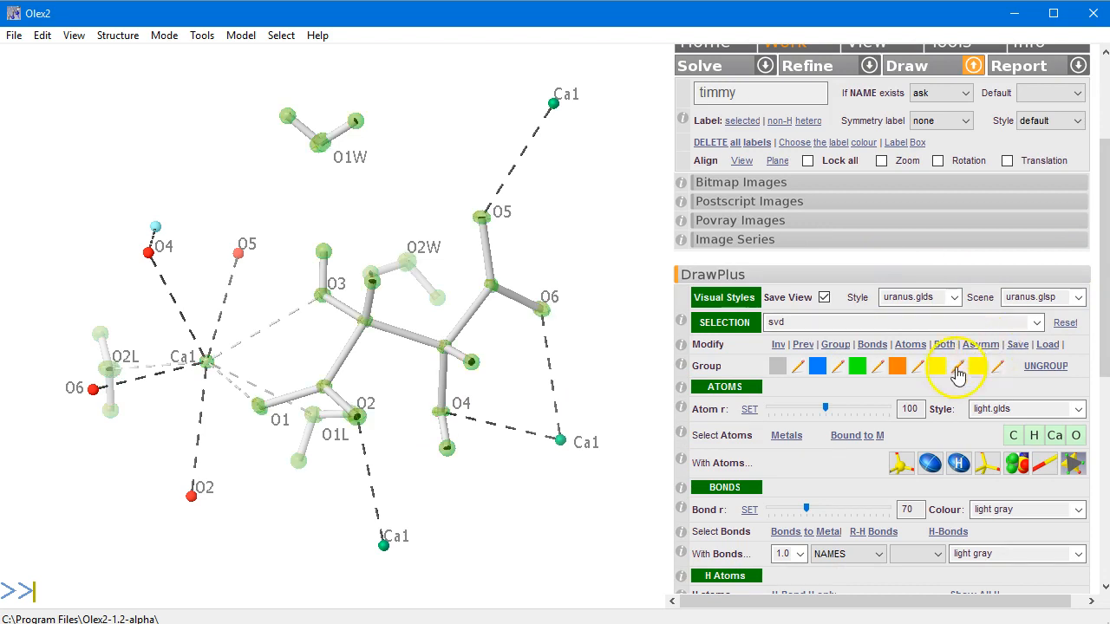
{"action": "mouse_move", "coordinate": [541, 570]}
{"action": "left_mouse_down"}
{"action": "mouse_move", "coordinate": [541, 526]}
{"action": "mouse_move", "coordinate": [550, 530]}
{"action": "mouse_move", "coordinate": [537, 554]}
{"action": "left_mouse_up"}
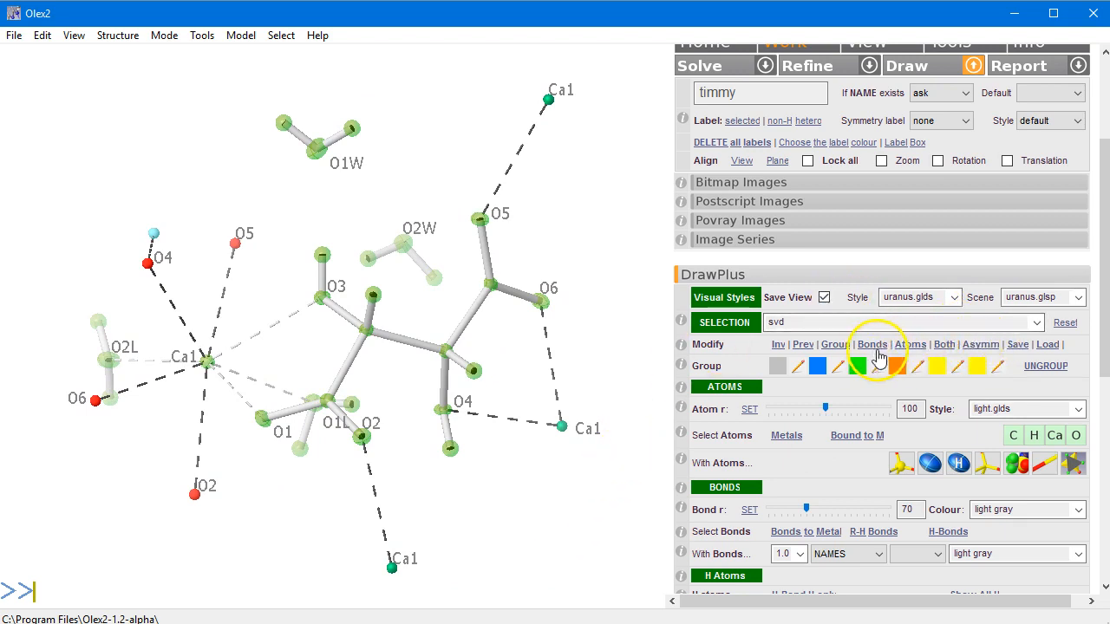
{"action": "left_click", "coordinate": [942, 346]}
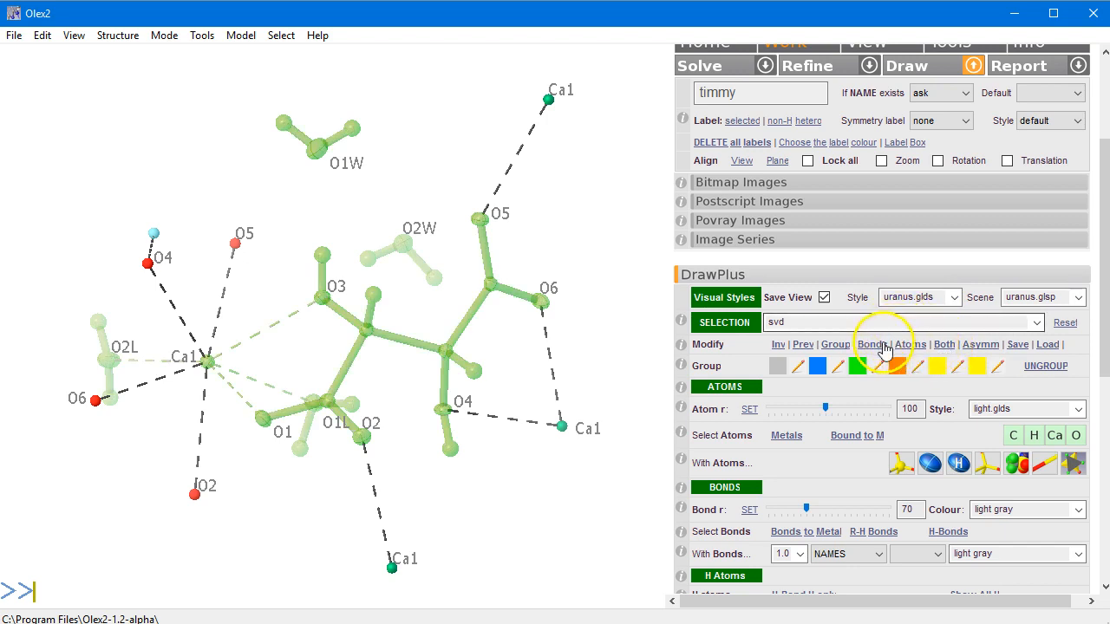
{"action": "left_click", "coordinate": [873, 345]}
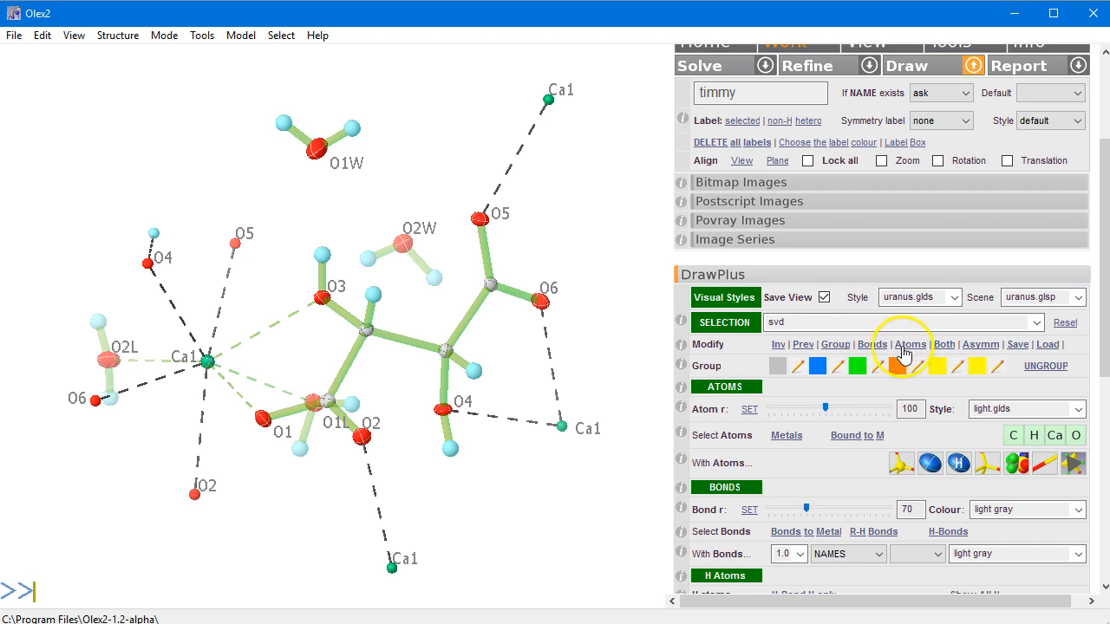
{"action": "left_click", "coordinate": [906, 345]}
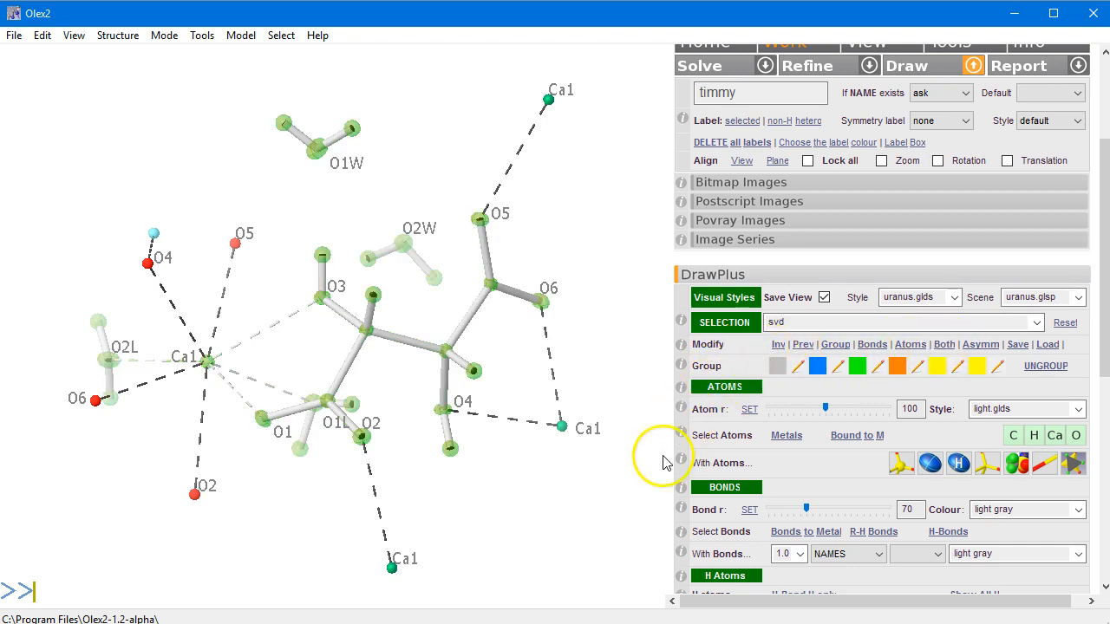
{"action": "left_click", "coordinate": [590, 531]}
{"action": "left_click_drag", "start_coordinate": [549, 555], "coordinate": [564, 528]}
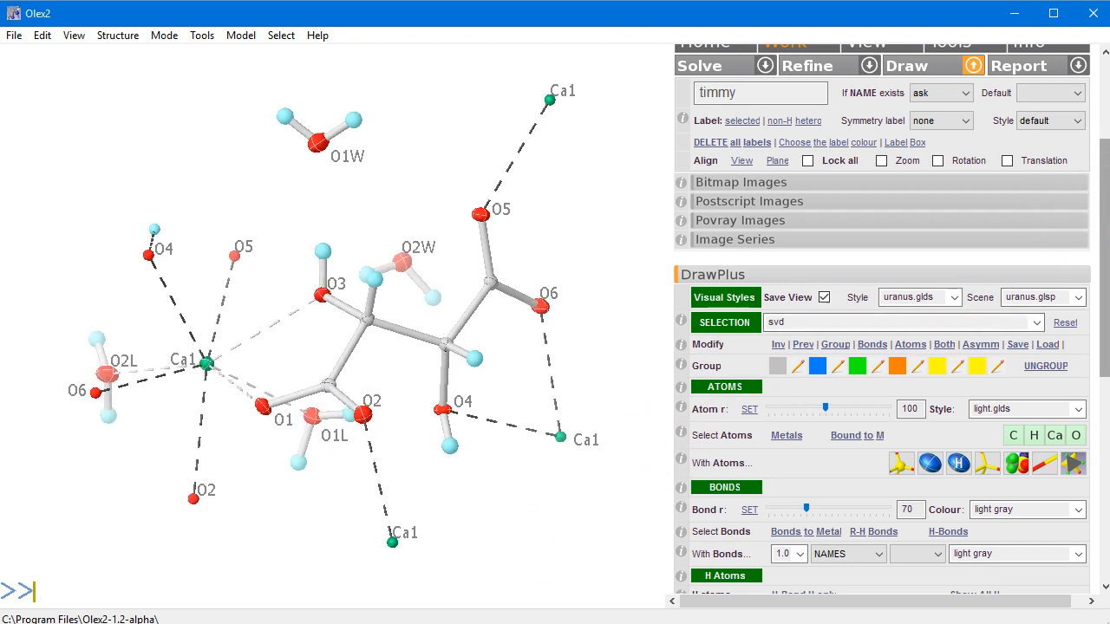
Expand the Style Editor and switch the structure to a different visual style.
{"action": "left_click_drag", "start_coordinate": [1104, 212], "coordinate": [1104, 408]}
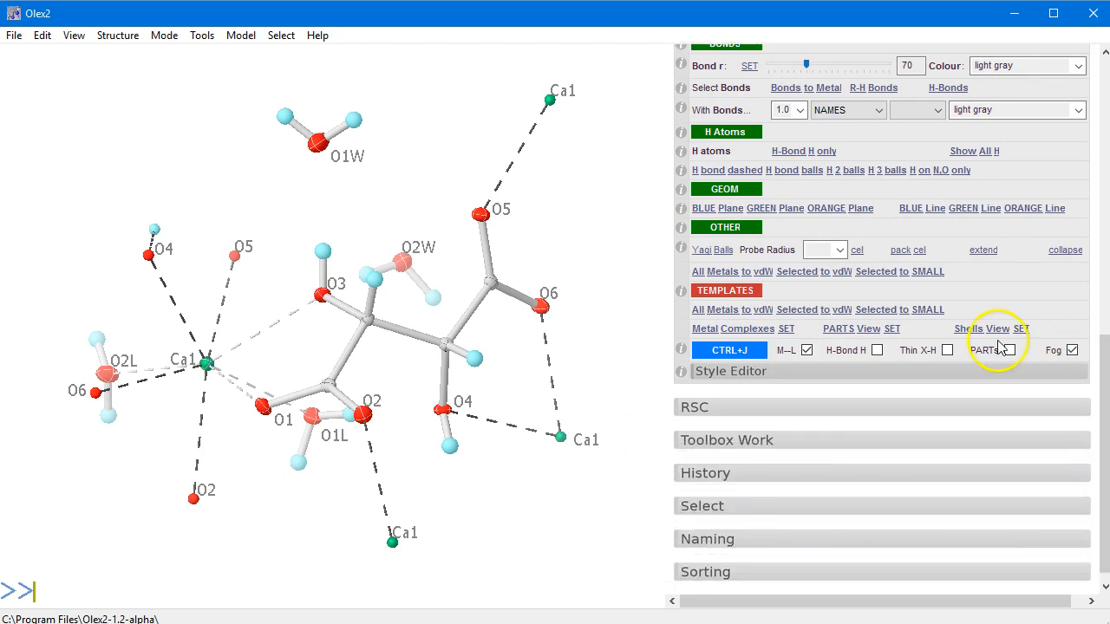
{"action": "left_click", "coordinate": [782, 380]}
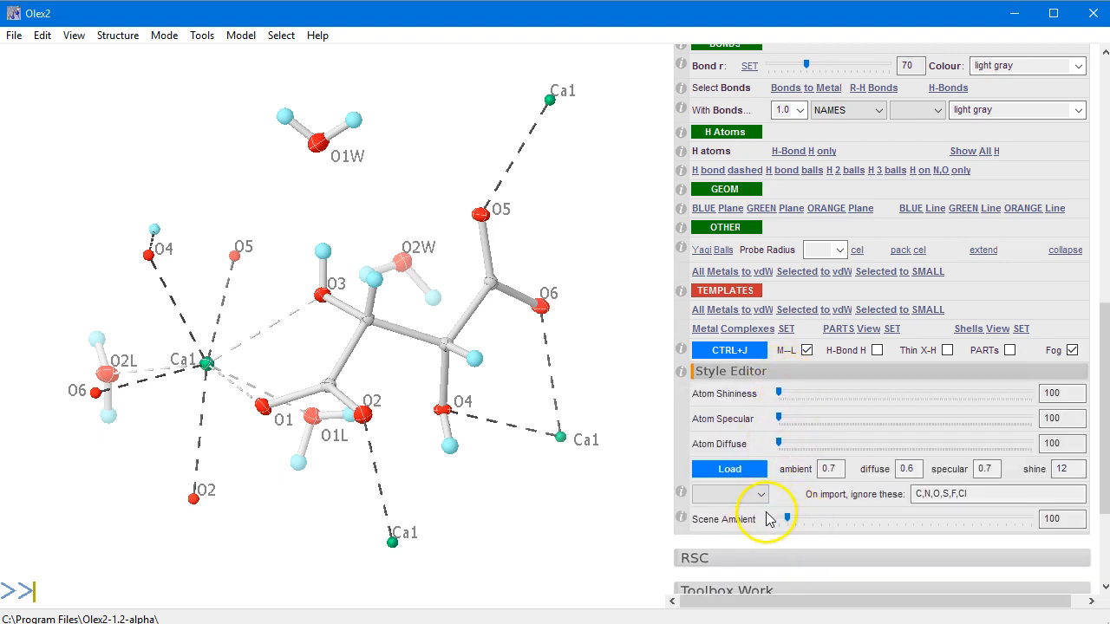
{"action": "left_click_drag", "start_coordinate": [595, 241], "coordinate": [543, 268]}
{"action": "left_click_drag", "start_coordinate": [1099, 330], "coordinate": [1095, 199]}
{"action": "left_click", "coordinate": [950, 174]}
{"action": "left_click", "coordinate": [941, 187]}
{"action": "left_click_drag", "start_coordinate": [580, 416], "coordinate": [607, 421]}
{"action": "scroll", "coordinate": [1084, 216], "scroll_direction": "down", "scroll_amount": 10}
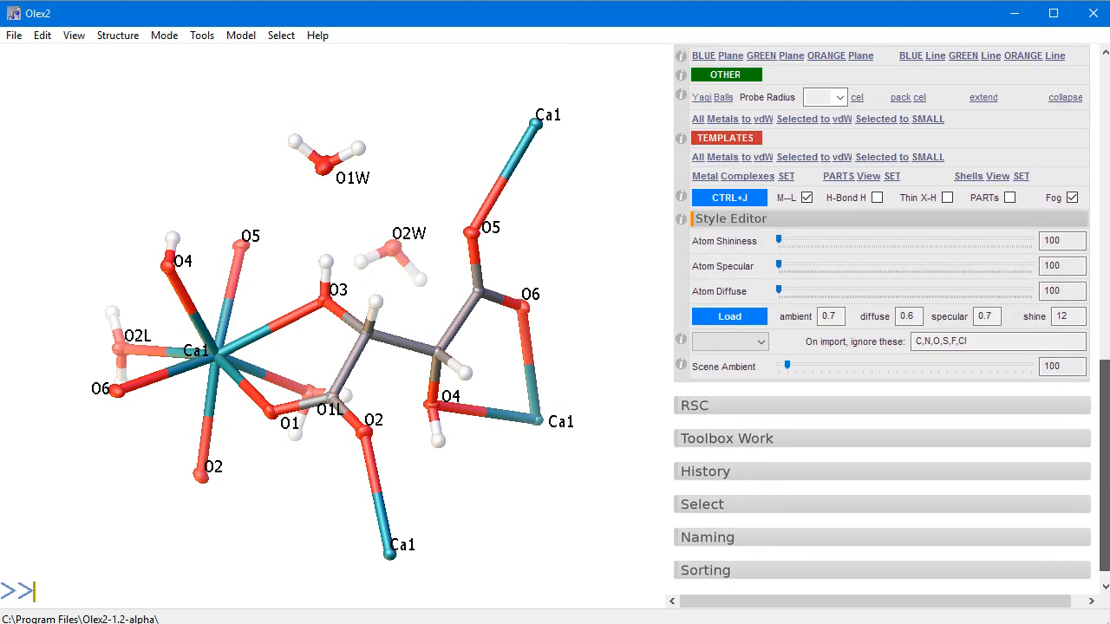
Load the jupiter style settings with the list of elements ignored on import left empty.
{"action": "left_click", "coordinate": [758, 344]}
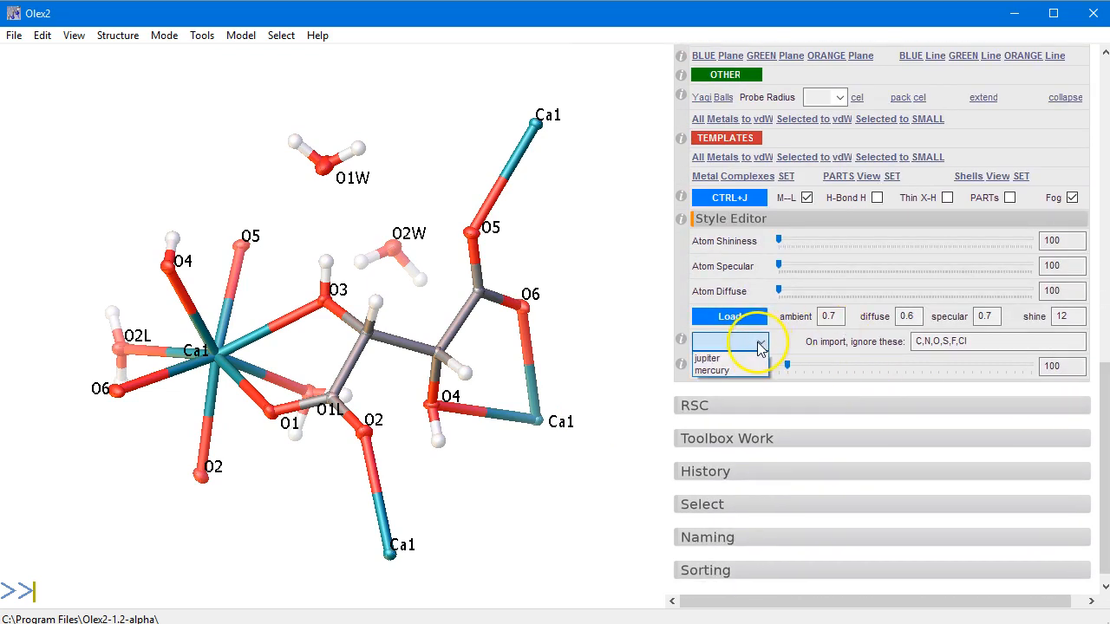
{"action": "left_click", "coordinate": [713, 359]}
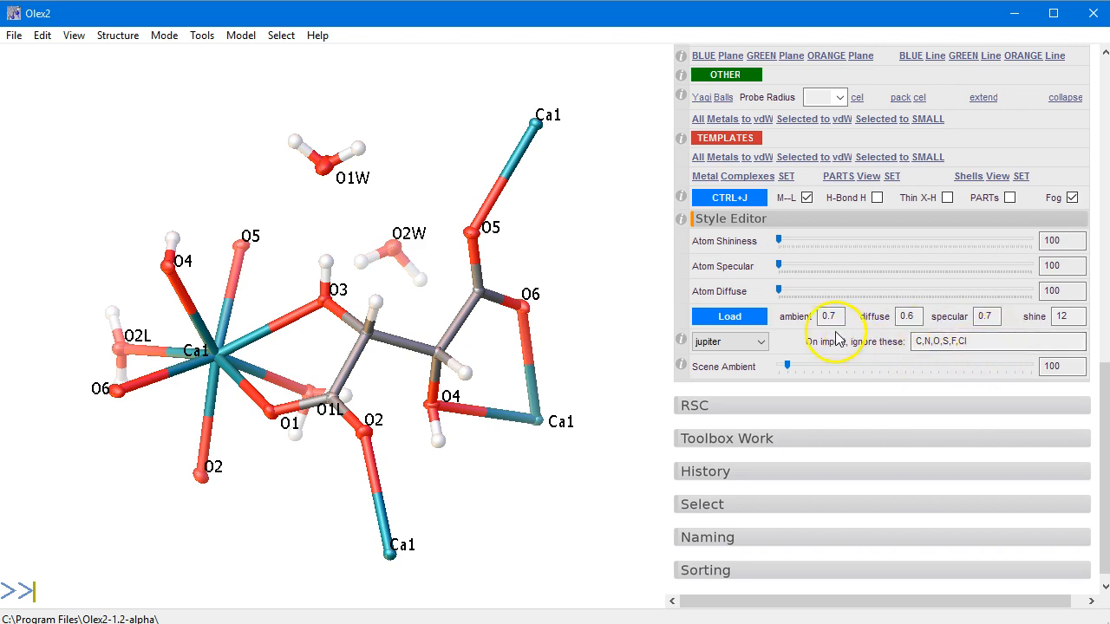
{"action": "left_click_drag", "start_coordinate": [967, 342], "coordinate": [946, 343]}
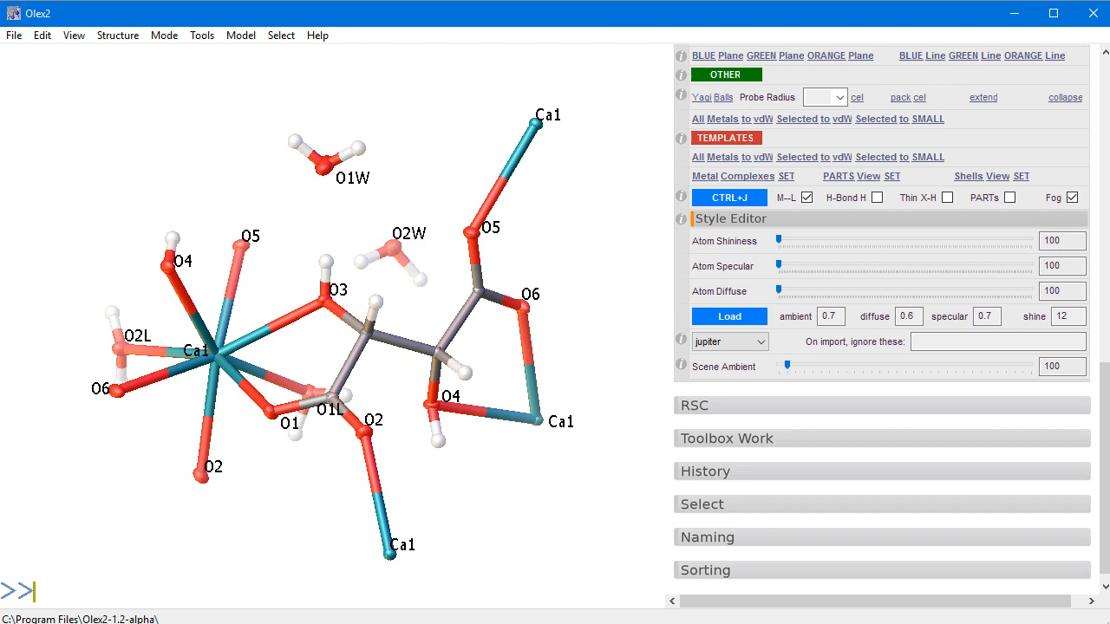
{"action": "left_click", "coordinate": [739, 319]}
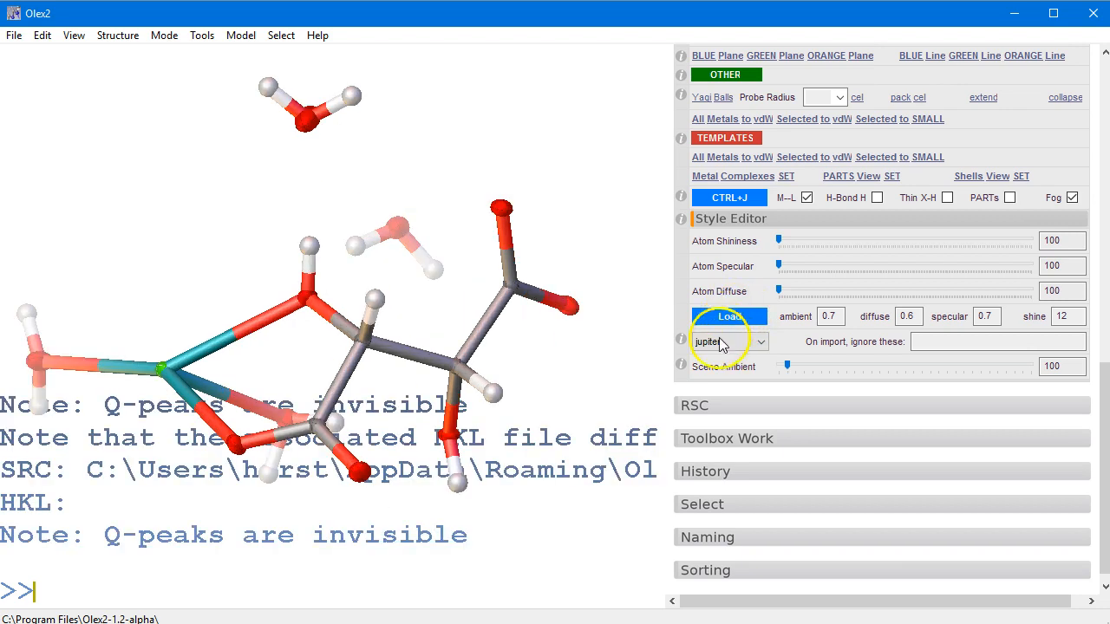
{"action": "left_click_drag", "start_coordinate": [550, 409], "coordinate": [590, 367]}
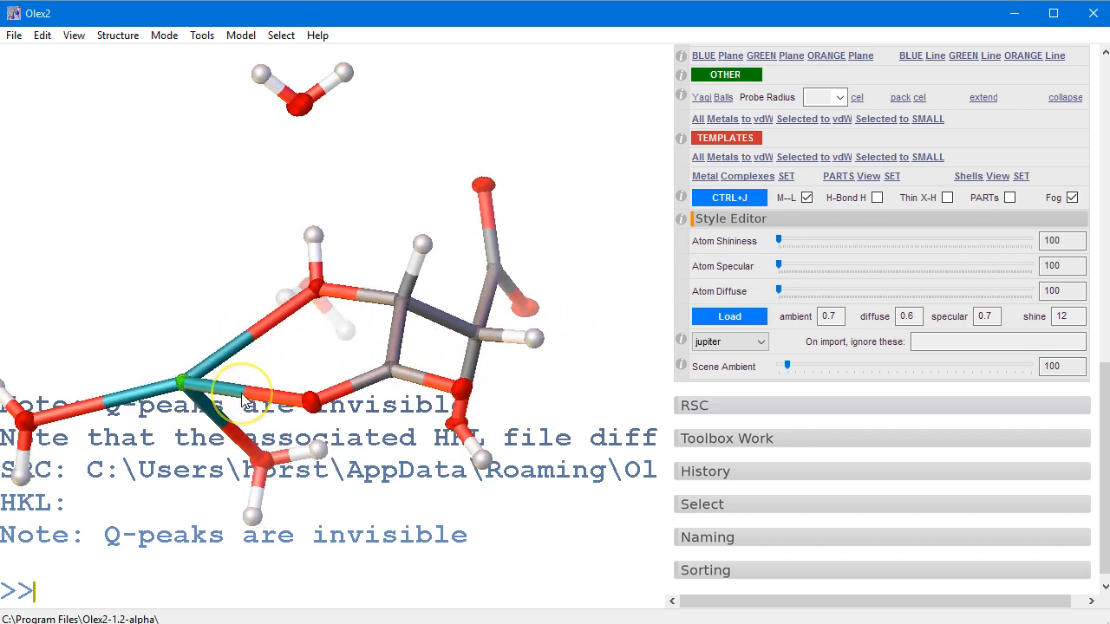
{"action": "type", "text": "te"}
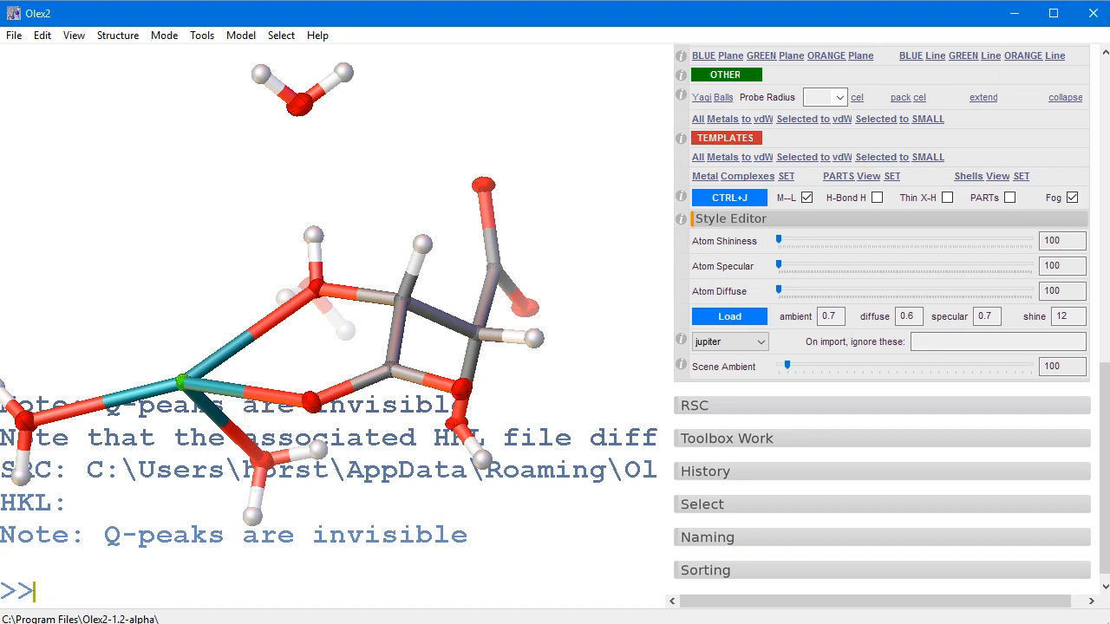
Set the bond radius to 40 and inspect the thinner bonds from another angle.
{"action": "left_click_drag", "start_coordinate": [1107, 454], "coordinate": [1091, 356]}
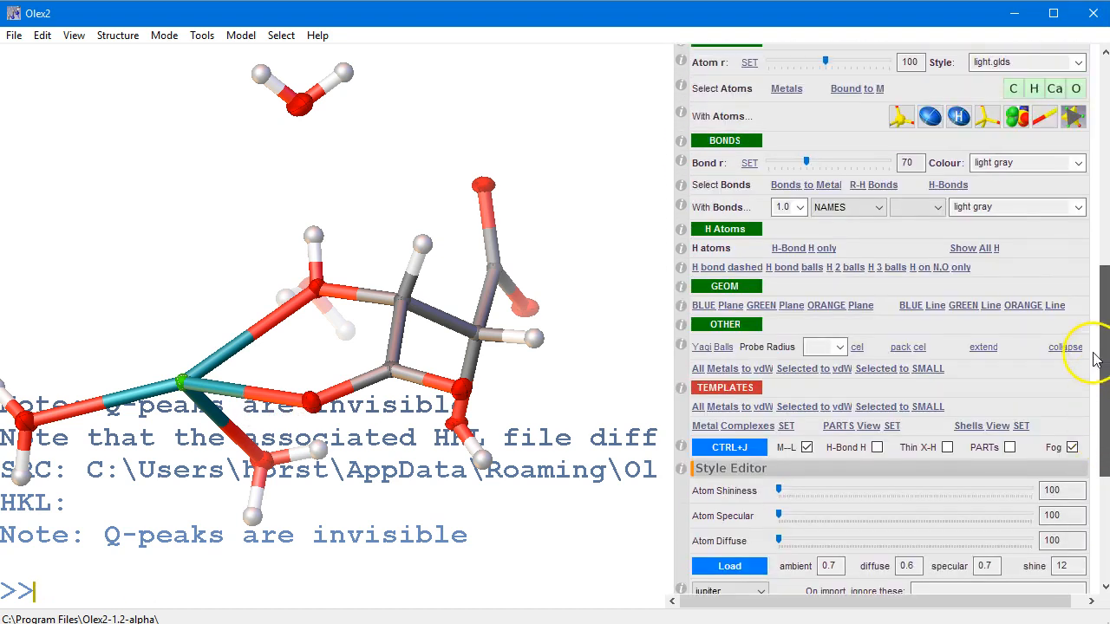
{"action": "left_click_drag", "start_coordinate": [806, 167], "coordinate": [787, 168]}
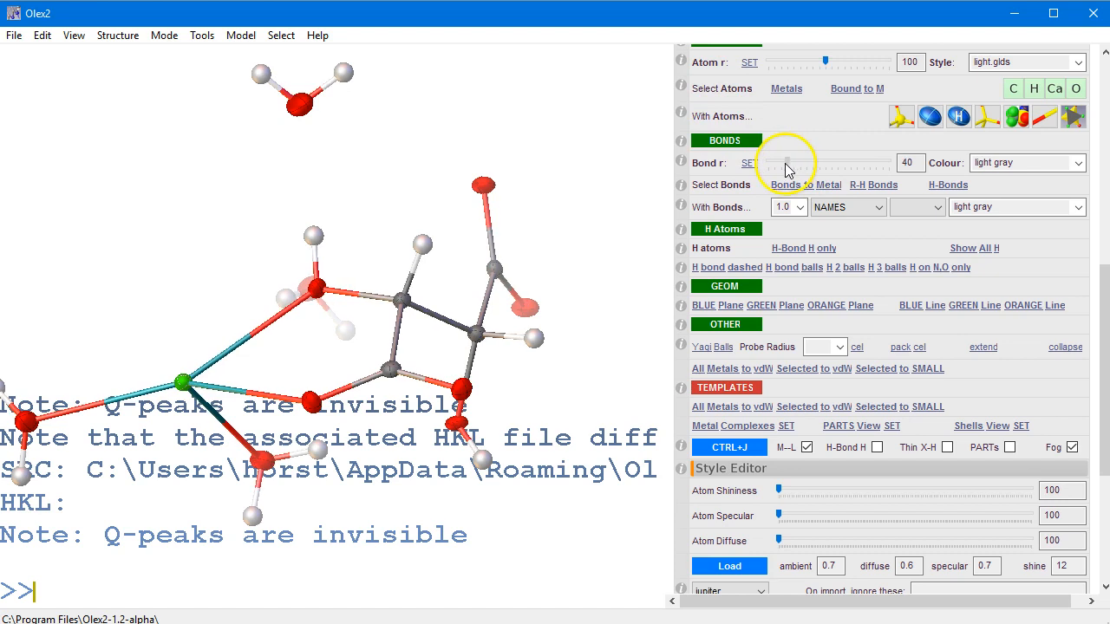
{"action": "left_click_drag", "start_coordinate": [362, 530], "coordinate": [372, 372]}
{"action": "middle_click_drag", "start_coordinate": [396, 351], "coordinate": [440, 347]}
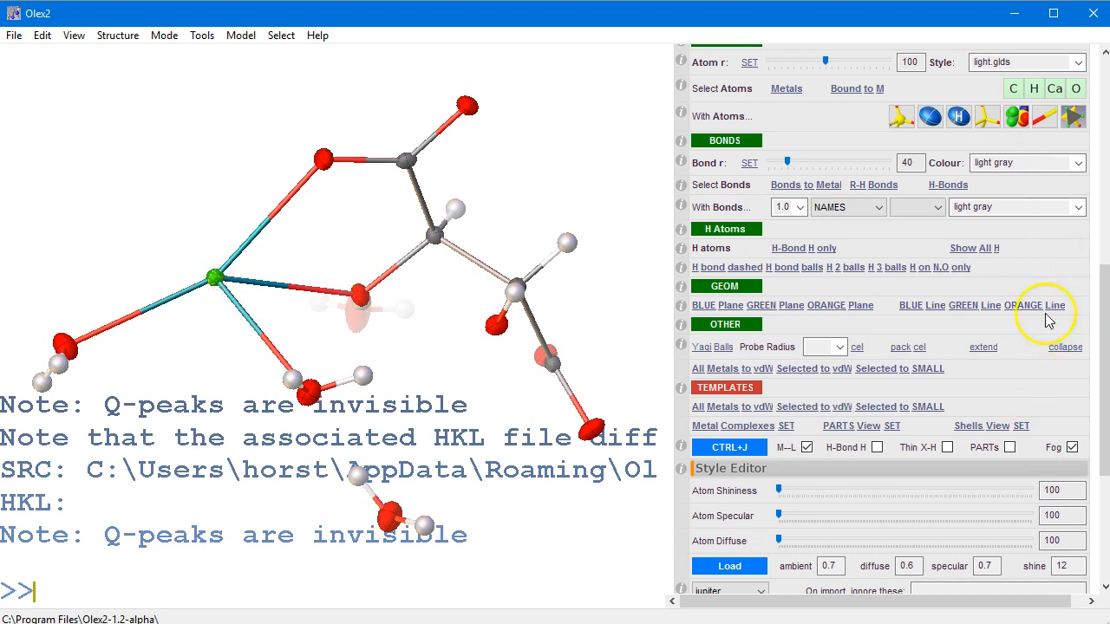
Limit the console output to one line with the command lines 1.
{"action": "scroll", "coordinate": [1090, 252], "scroll_direction": "down", "scroll_amount": 3}
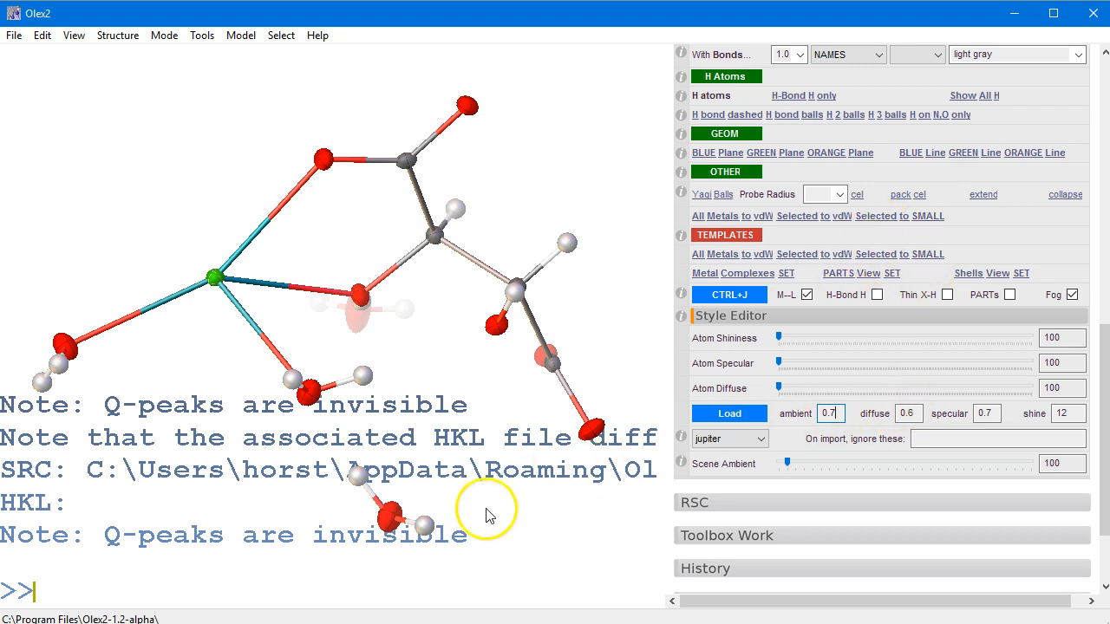
{"action": "left_click_drag", "start_coordinate": [325, 580], "coordinate": [299, 587]}
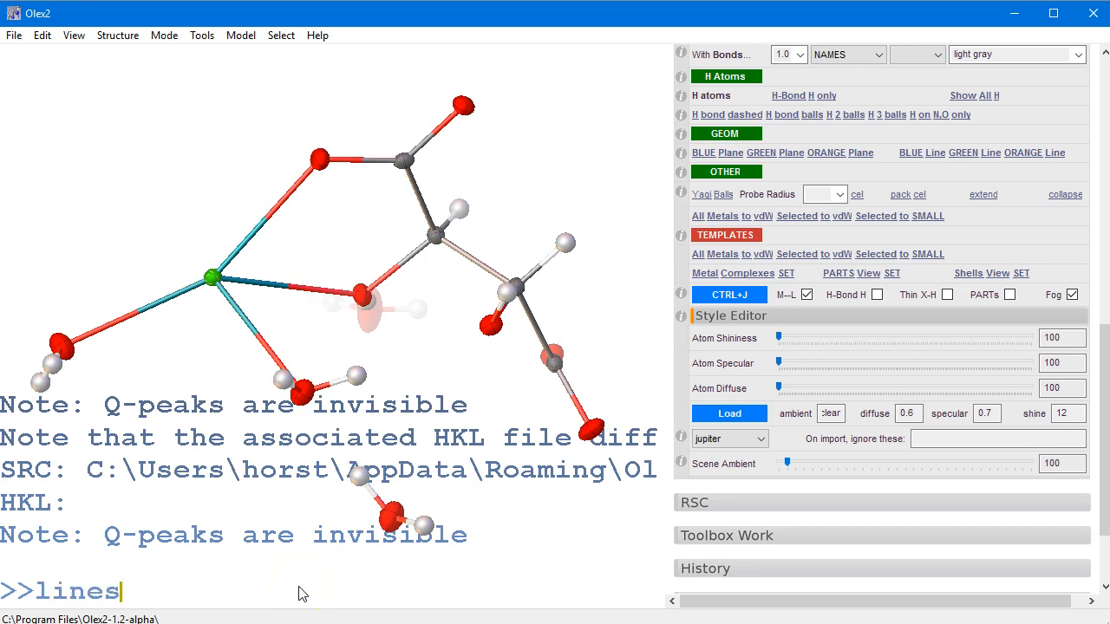
{"action": "type", "text": "1"}
{"action": "key", "text": "Return"}
{"action": "left_click_drag", "start_coordinate": [471, 417], "coordinate": [436, 384]}
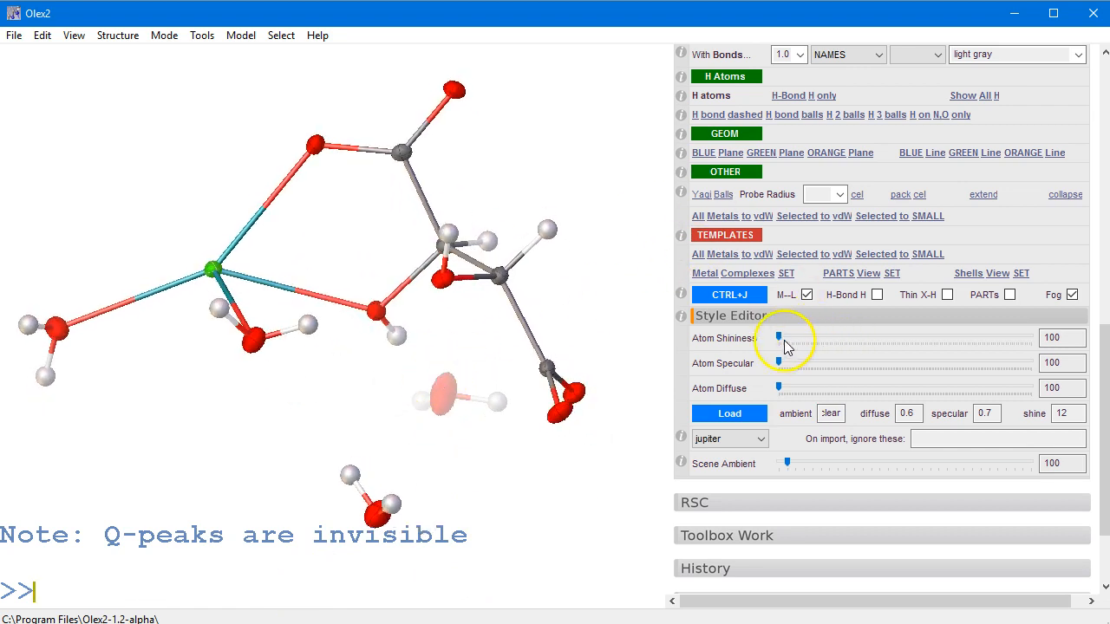
Set the atom shininess to 44, atom specular to 134 and atom diffuse to 129.
{"action": "mouse_move", "coordinate": [780, 341]}
{"action": "left_mouse_down"}
{"action": "mouse_move", "coordinate": [867, 332]}
{"action": "mouse_move", "coordinate": [1002, 339]}
{"action": "left_mouse_up"}
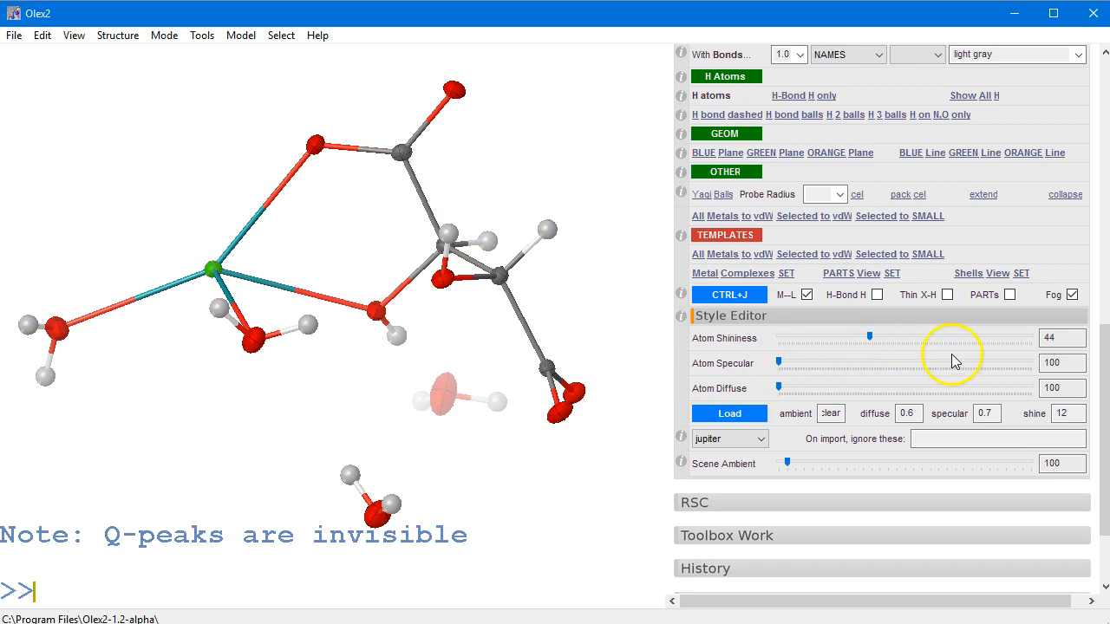
{"action": "left_click_drag", "start_coordinate": [778, 365], "coordinate": [804, 370]}
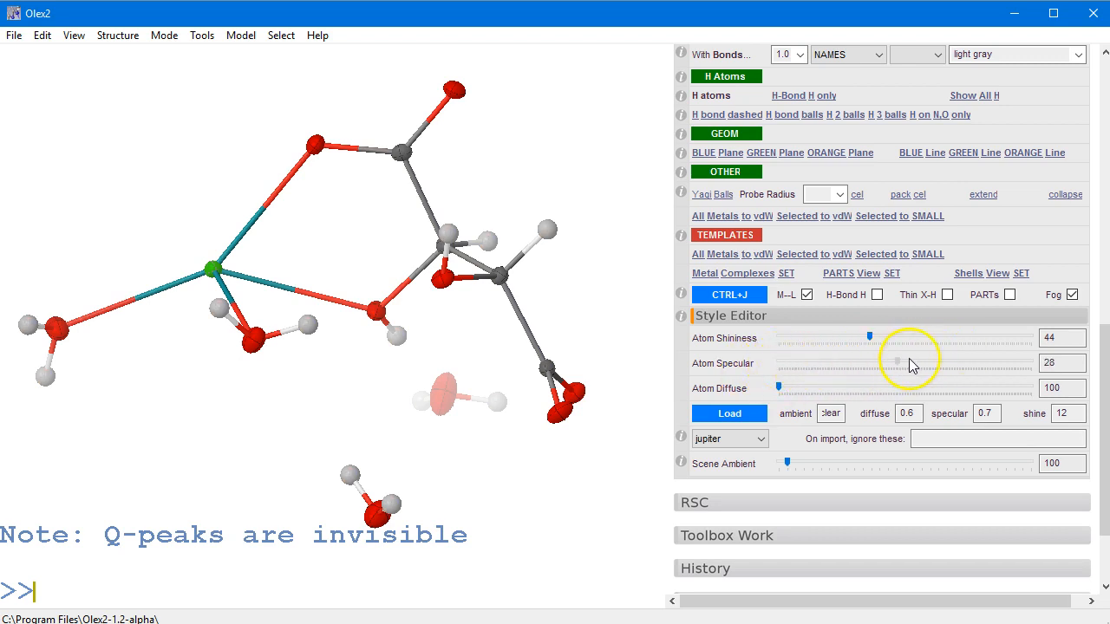
{"action": "left_click_drag", "start_coordinate": [779, 392], "coordinate": [942, 392]}
{"action": "left_click_drag", "start_coordinate": [503, 491], "coordinate": [404, 342]}
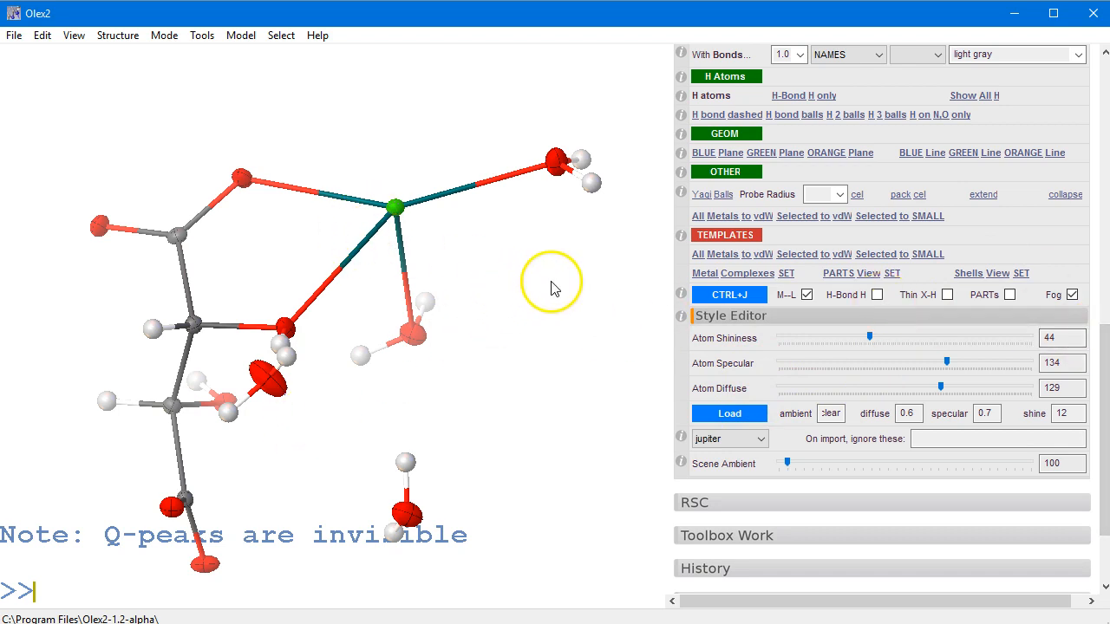
Open the dialog for saving the drawing style to view the existing DrawPlus template files, and cancel it.
{"action": "right_click_drag", "start_coordinate": [550, 287], "coordinate": [553, 288]}
{"action": "mouse_move", "coordinate": [624, 297]}
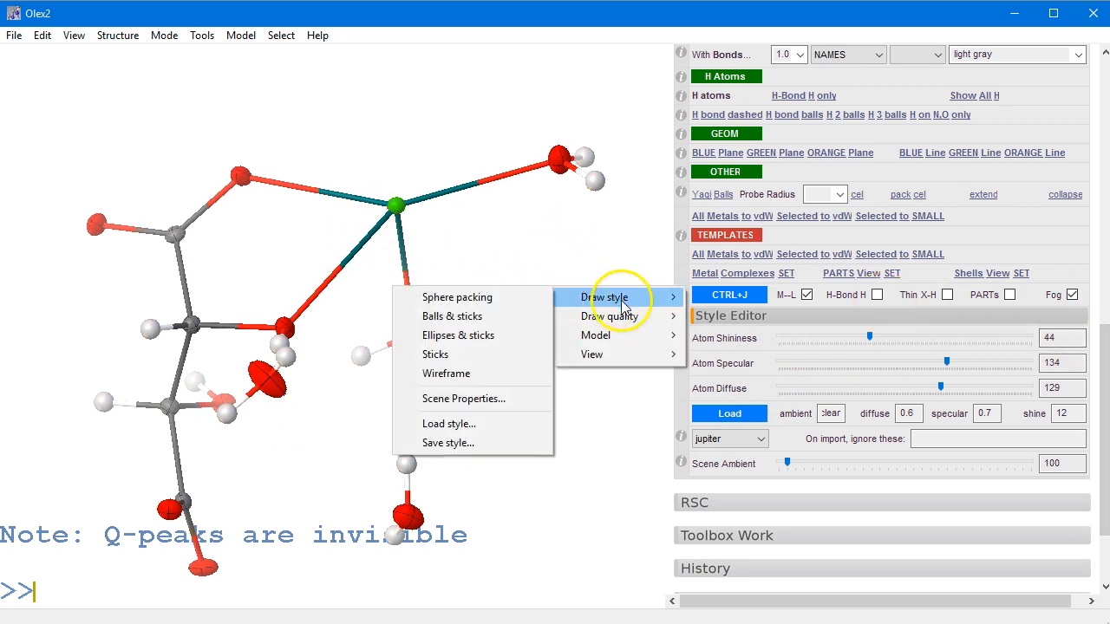
{"action": "left_click", "coordinate": [482, 444]}
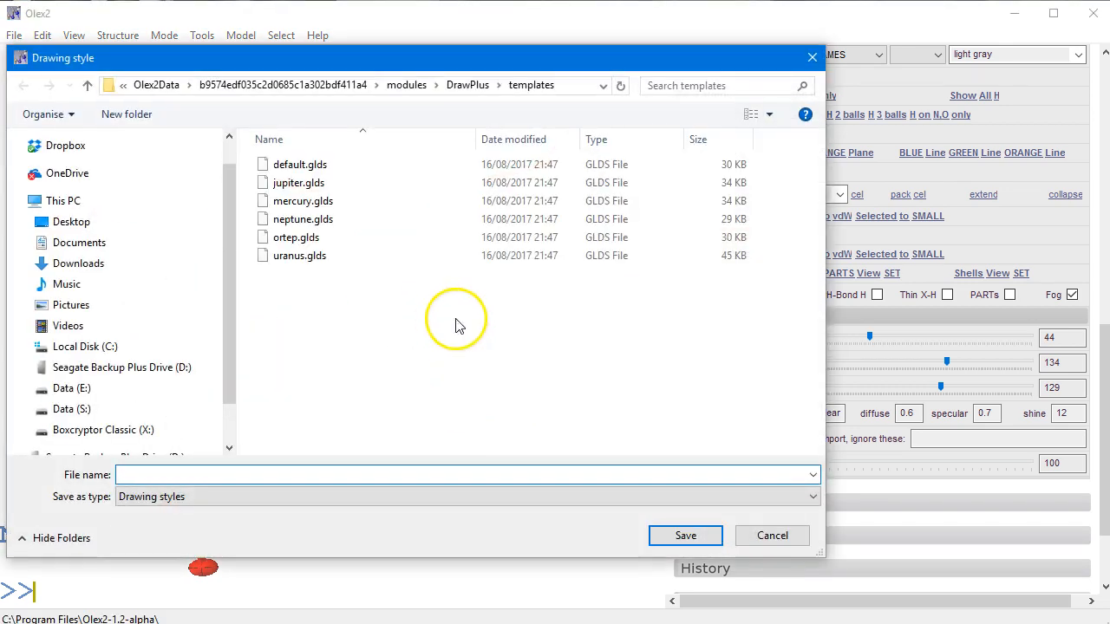
{"action": "left_click", "coordinate": [772, 535]}
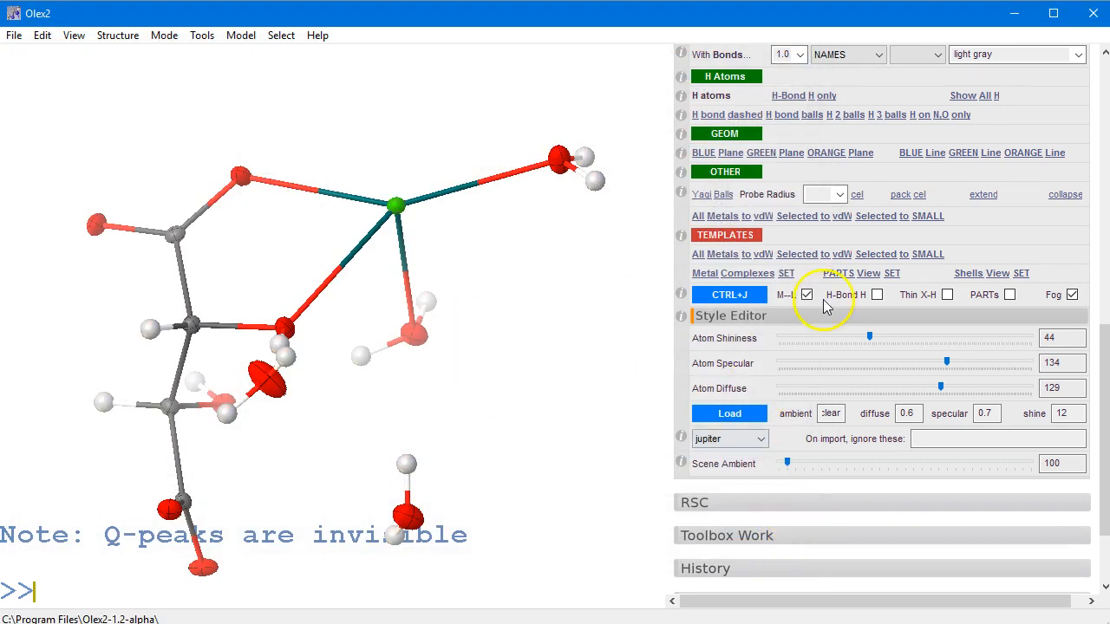
Load the Co110 sample structure in place of Timmy.
{"action": "scroll", "coordinate": [1095, 420], "scroll_direction": "up", "scroll_amount": 2}
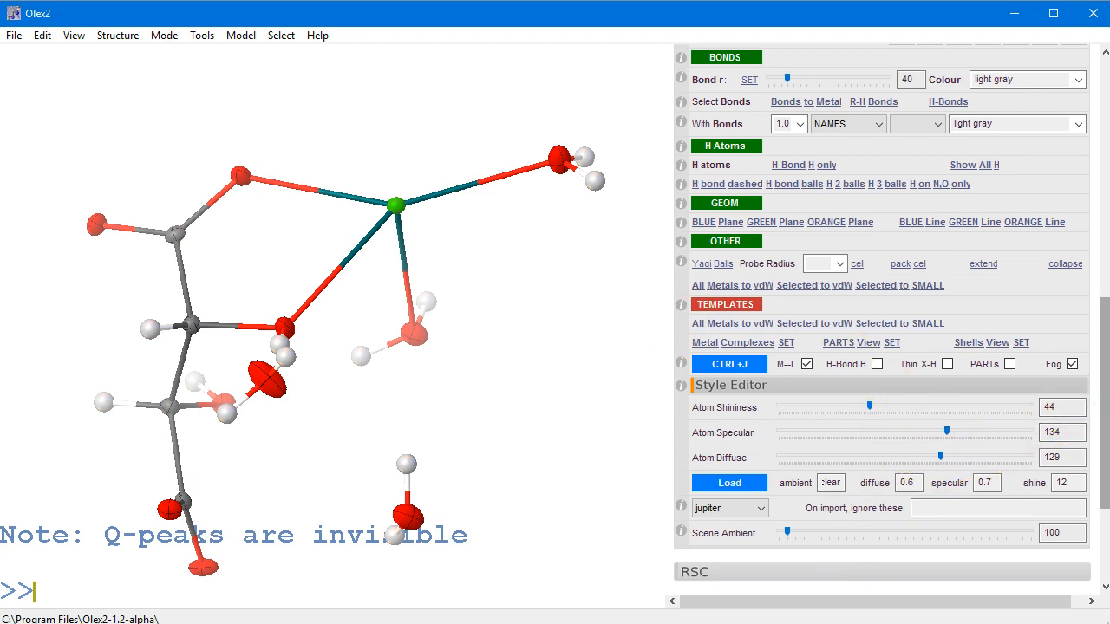
{"action": "left_click_drag", "start_coordinate": [1097, 404], "coordinate": [1102, 97]}
{"action": "left_click", "coordinate": [727, 222]}
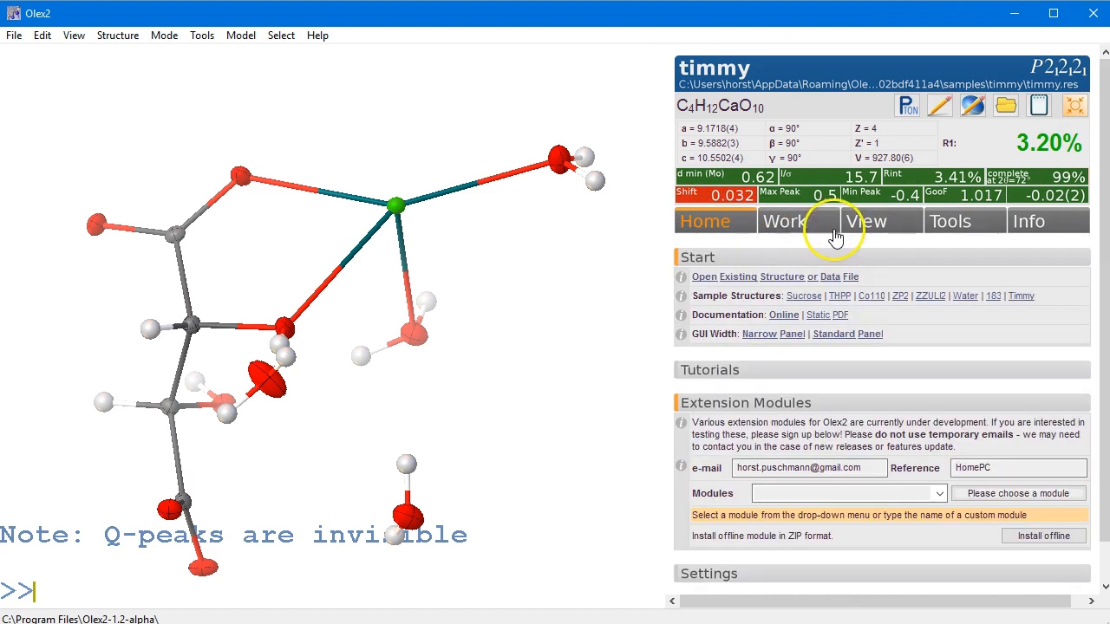
{"action": "left_click", "coordinate": [871, 296]}
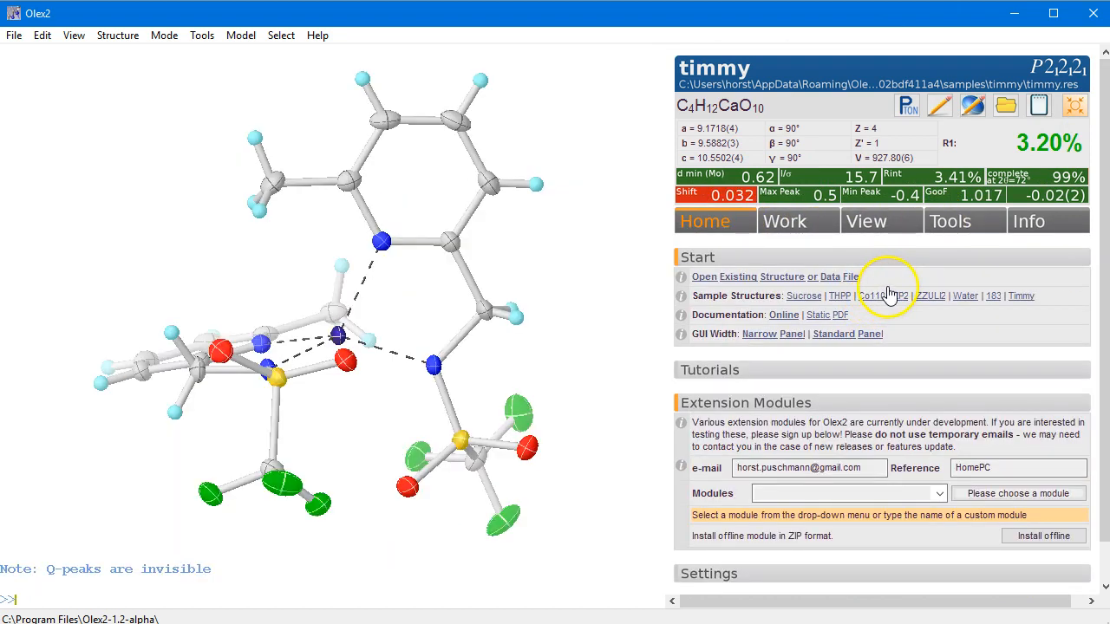
Display an Auto polyhedron around the central cobalt atom Co1.
{"action": "left_click_drag", "start_coordinate": [602, 391], "coordinate": [513, 384]}
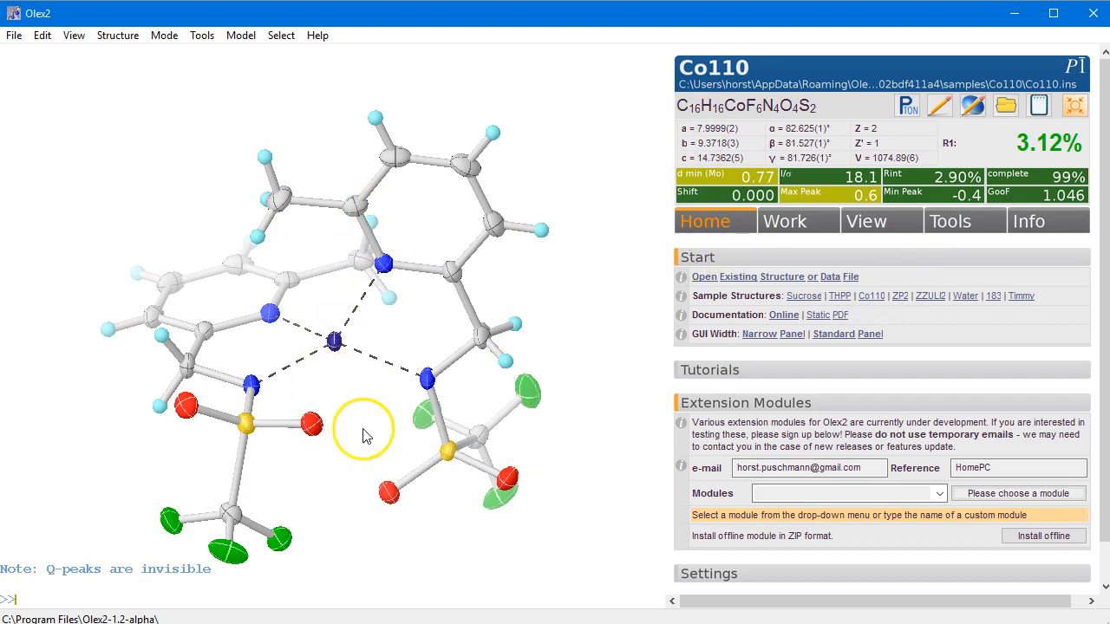
{"action": "right_click", "coordinate": [335, 341]}
{"action": "mouse_move", "coordinate": [435, 496]}
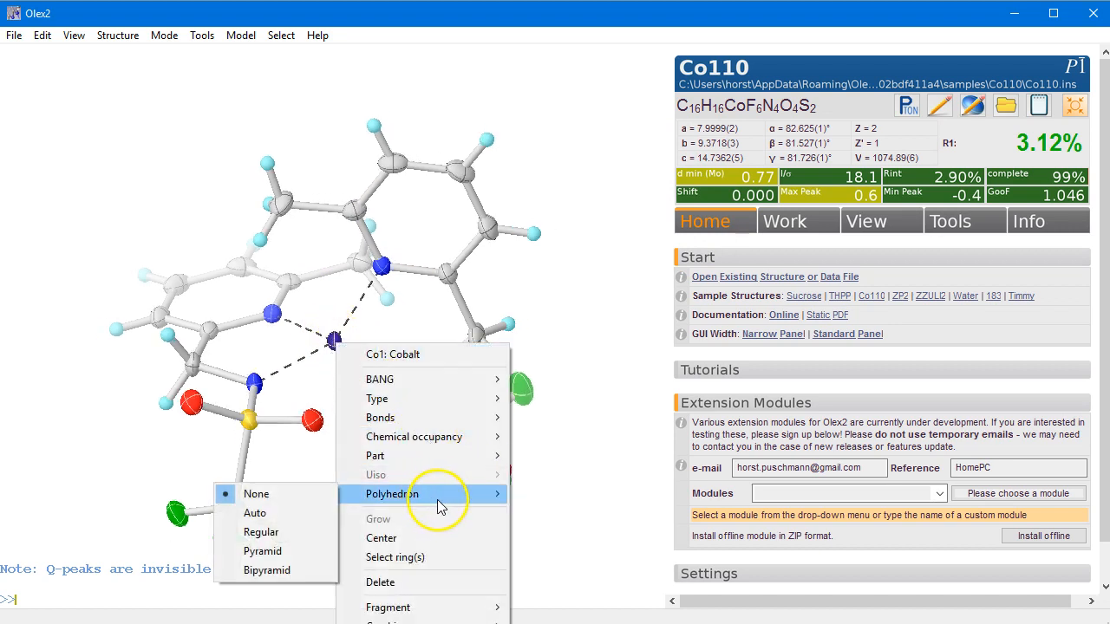
{"action": "left_click", "coordinate": [284, 516]}
{"action": "left_click_drag", "start_coordinate": [285, 524], "coordinate": [425, 442]}
Make the cobalt atom's Polyhedron primitive translucent with a value of 30, applied to the atom type.
{"action": "right_click", "coordinate": [352, 302]}
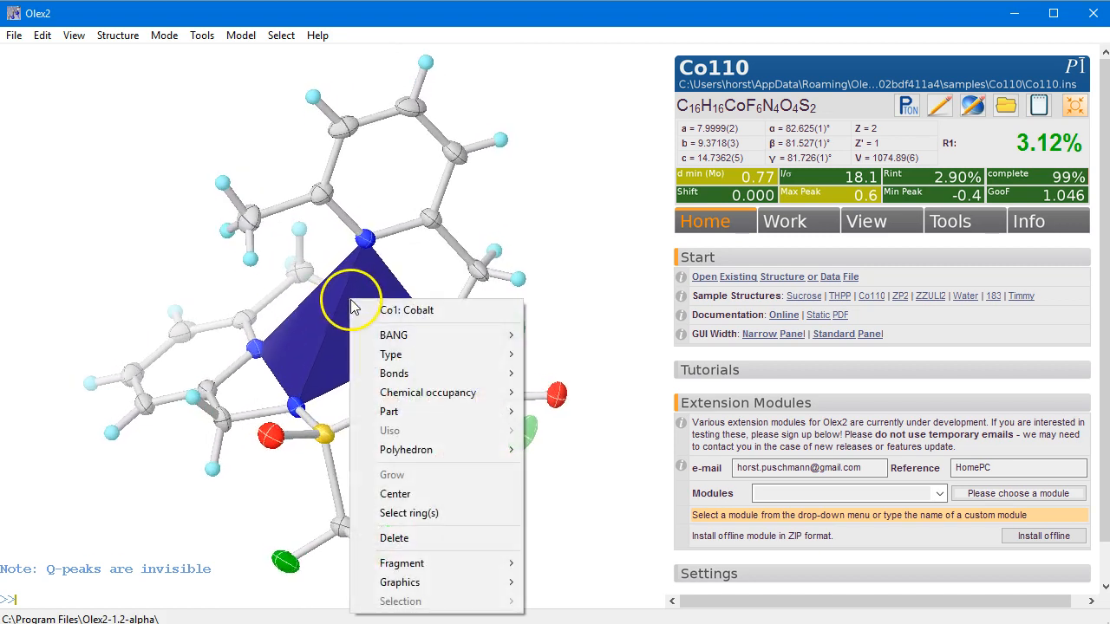
{"action": "mouse_move", "coordinate": [412, 582]}
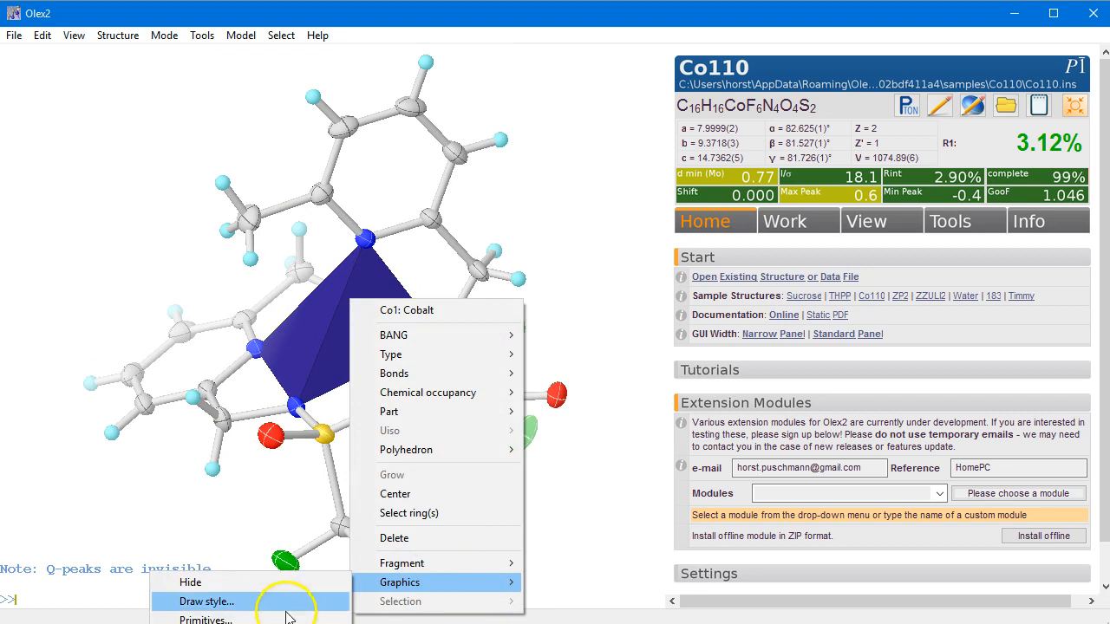
{"action": "left_click", "coordinate": [290, 614]}
{"action": "left_click", "coordinate": [406, 207]}
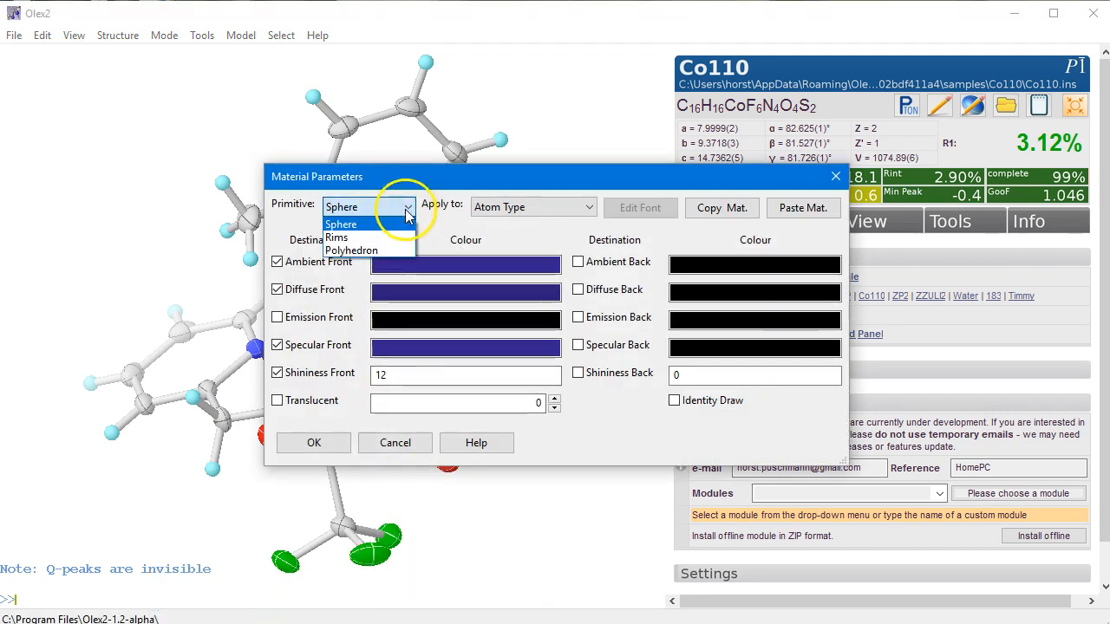
{"action": "left_click", "coordinate": [347, 249]}
{"action": "left_click", "coordinate": [278, 402]}
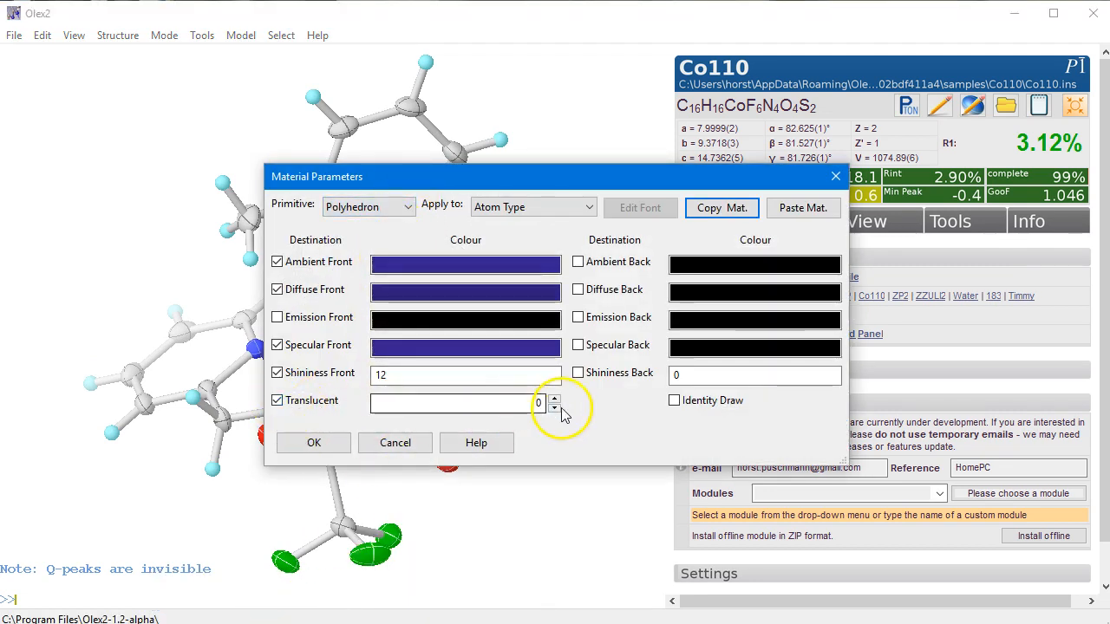
{"action": "left_click", "coordinate": [555, 407]}
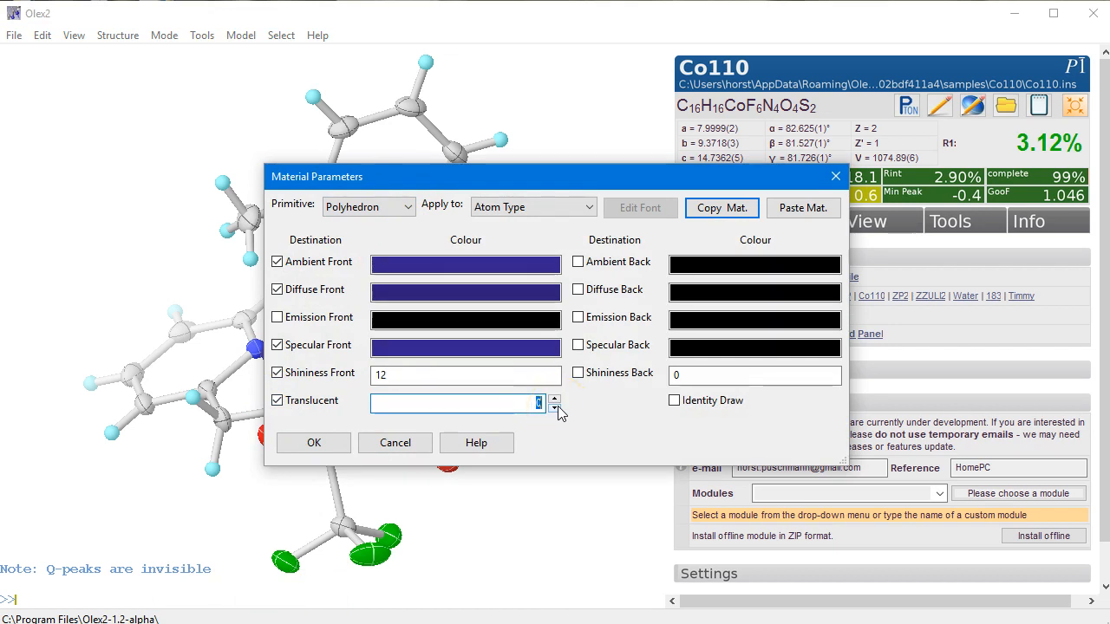
{"action": "type", "text": "30"}
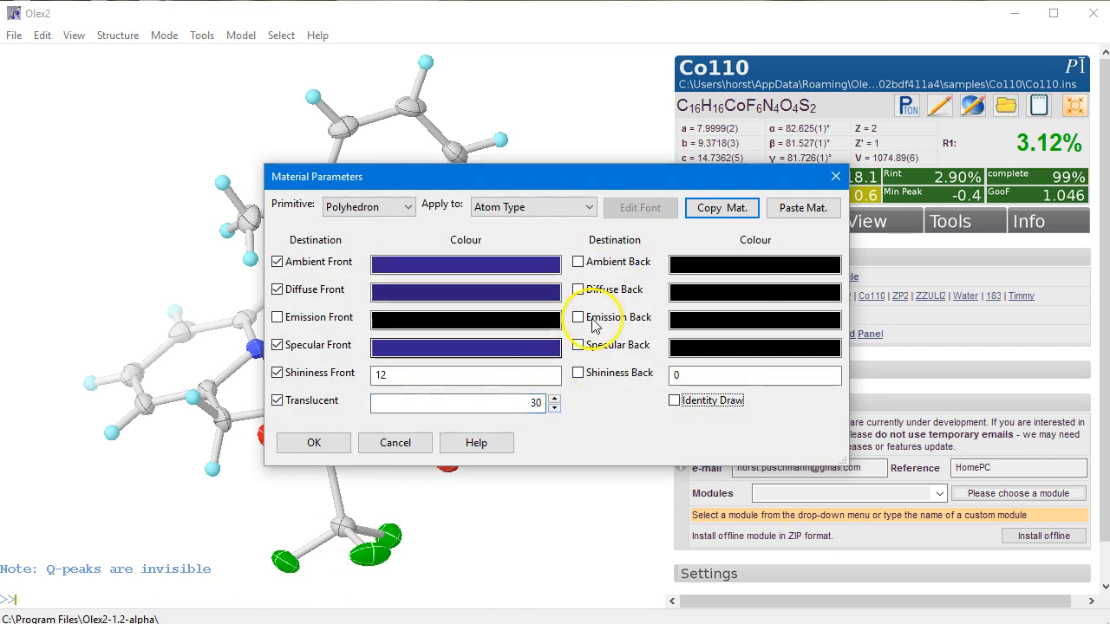
{"action": "left_click", "coordinate": [315, 442]}
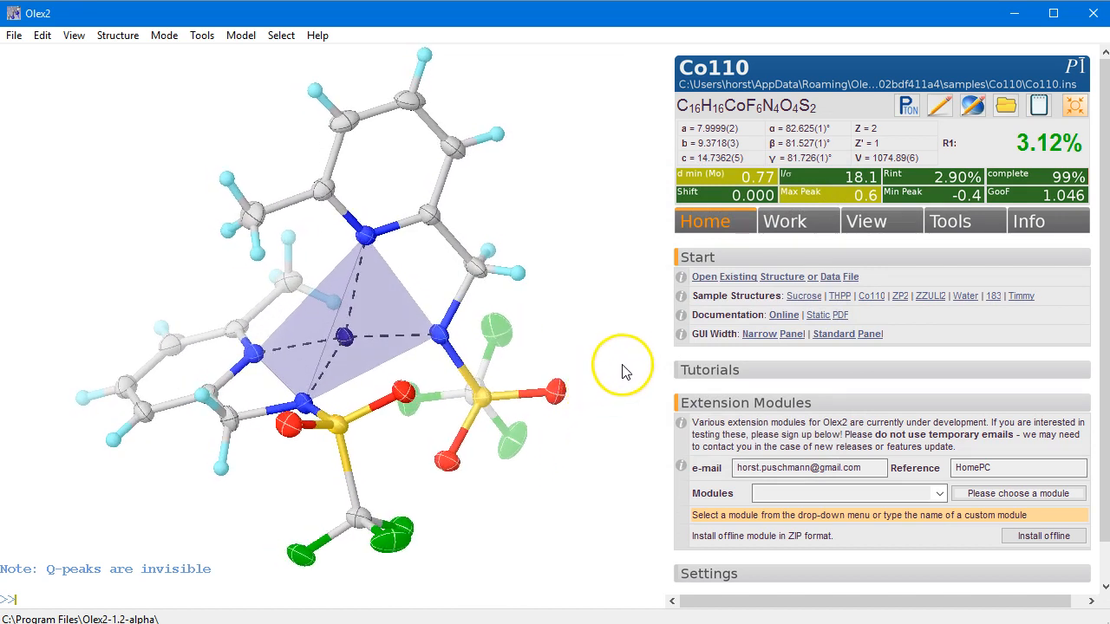
Toggle between gradient and plain backgrounds while rotating the structure, finishing with the dark gradient and darkened fog.
{"action": "key", "text": "F4"}
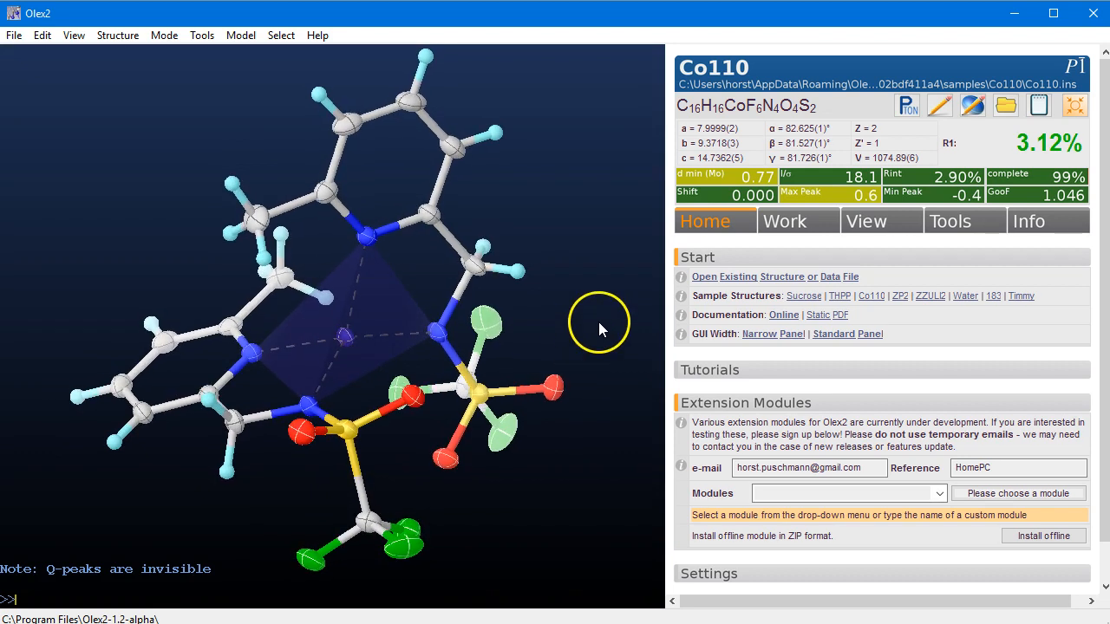
{"action": "left_click", "coordinate": [604, 287]}
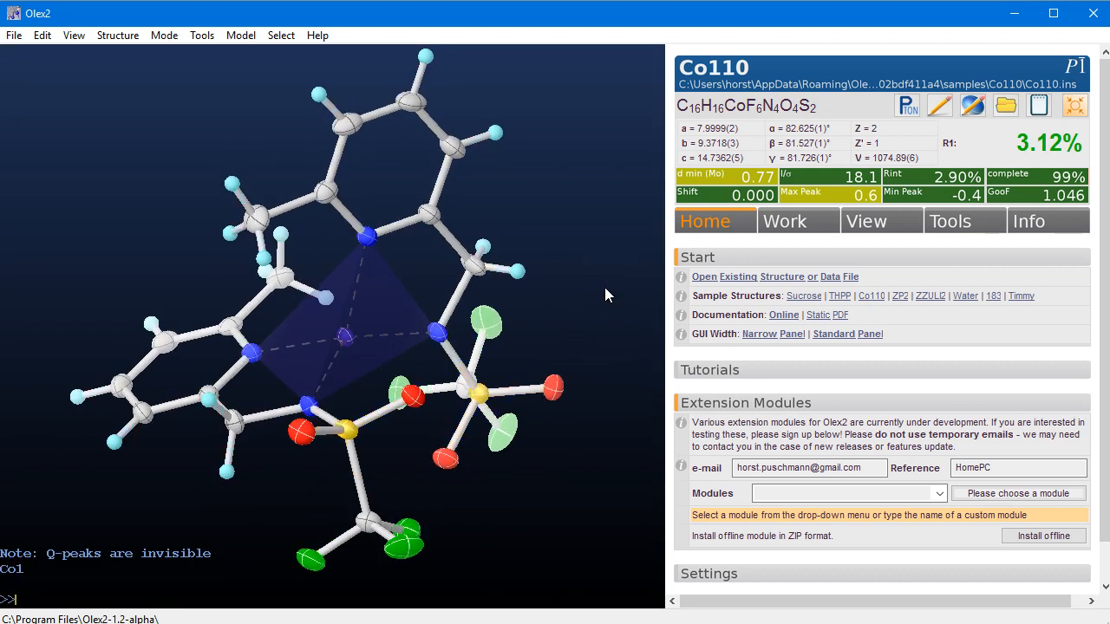
{"action": "mouse_move", "coordinate": [602, 272]}
{"action": "left_mouse_down"}
{"action": "mouse_move", "coordinate": [575, 246]}
{"action": "mouse_move", "coordinate": [586, 265]}
{"action": "mouse_move", "coordinate": [595, 256]}
{"action": "left_mouse_up"}
{"action": "mouse_move", "coordinate": [588, 250]}
{"action": "left_mouse_down"}
{"action": "mouse_move", "coordinate": [581, 207]}
{"action": "mouse_move", "coordinate": [582, 227]}
{"action": "mouse_move", "coordinate": [595, 230]}
{"action": "left_mouse_up"}
{"action": "key", "text": "F4"}
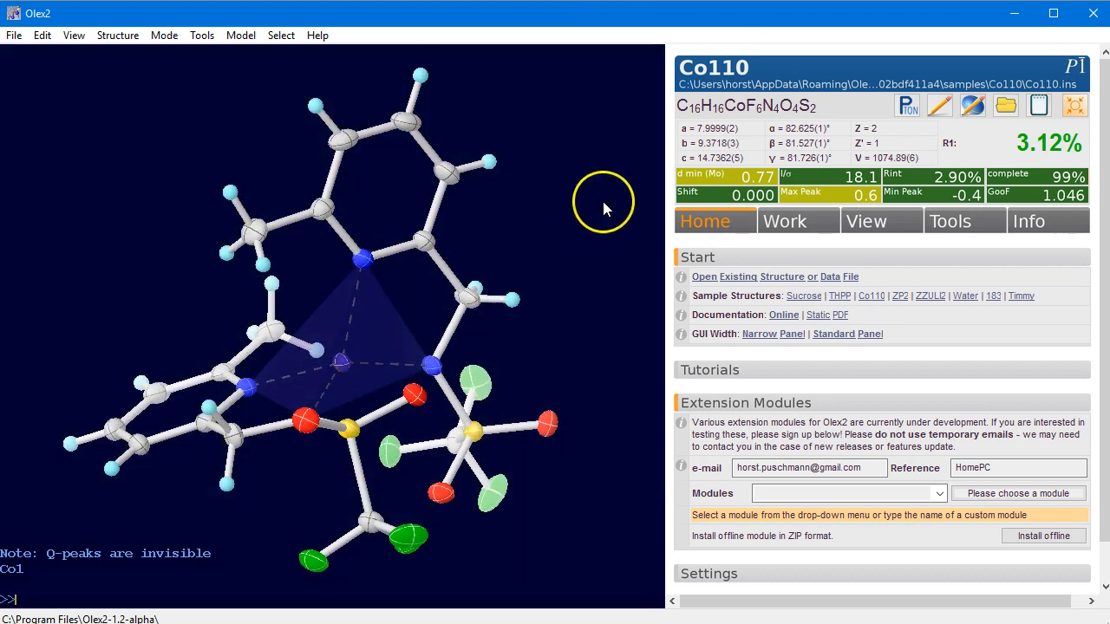
{"action": "key", "text": "F2"}
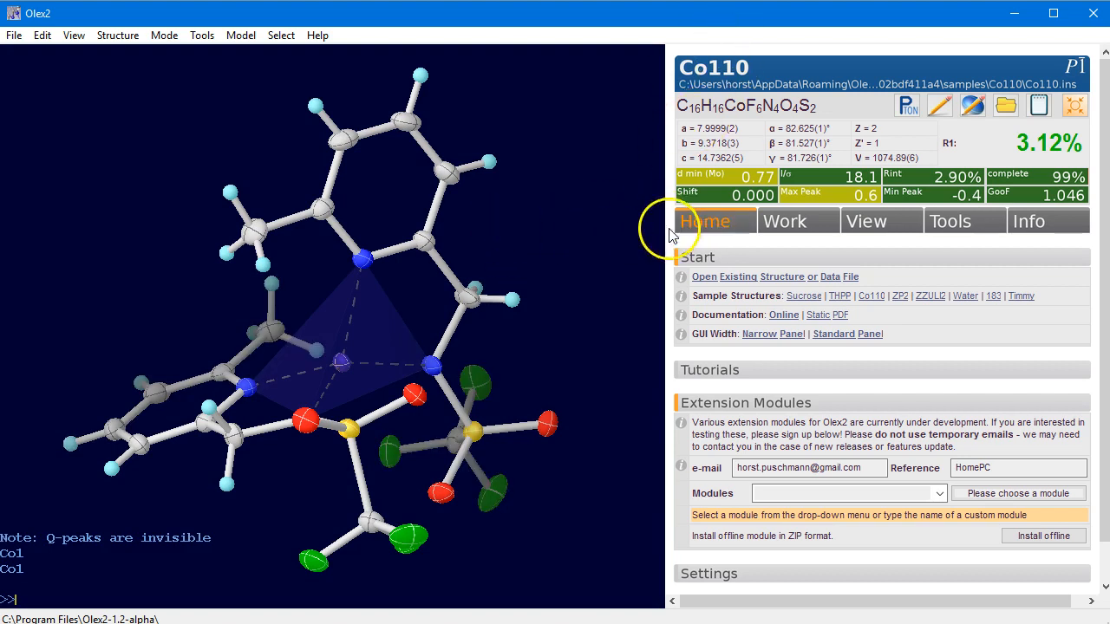
{"action": "key", "text": "F4"}
{"action": "left_click_drag", "start_coordinate": [534, 317], "coordinate": [547, 271]}
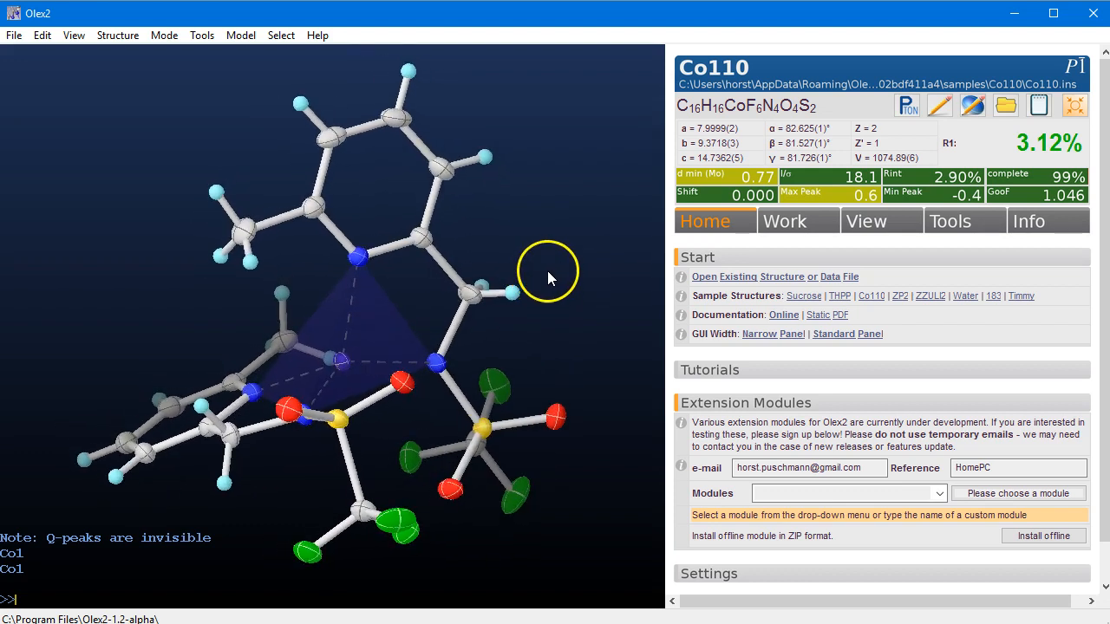
Label the hetero atoms and move the N22 and Co1 labels above their atoms and the F111 label further aside.
{"action": "left_click", "coordinate": [828, 224]}
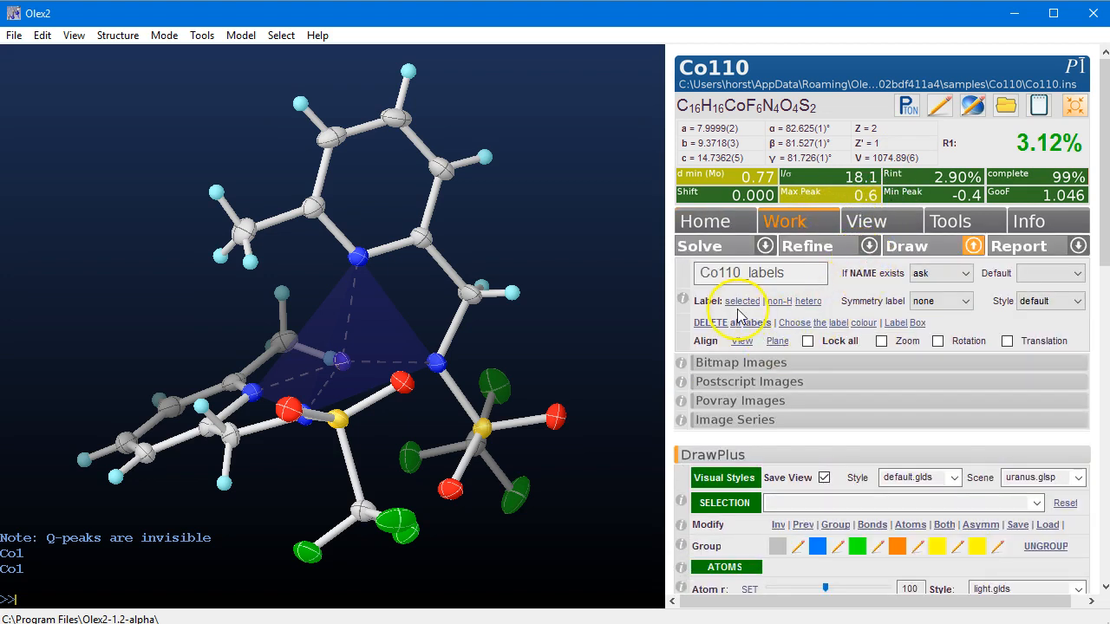
{"action": "left_click", "coordinate": [807, 301]}
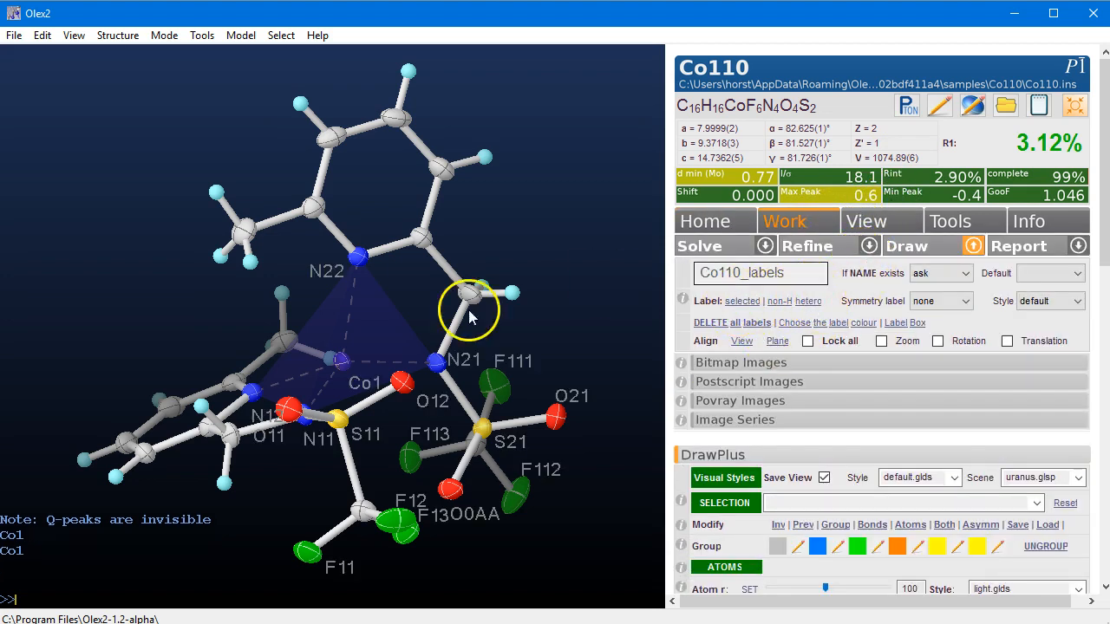
{"action": "left_click_drag", "start_coordinate": [357, 233], "coordinate": [376, 221], "text": "shift"}
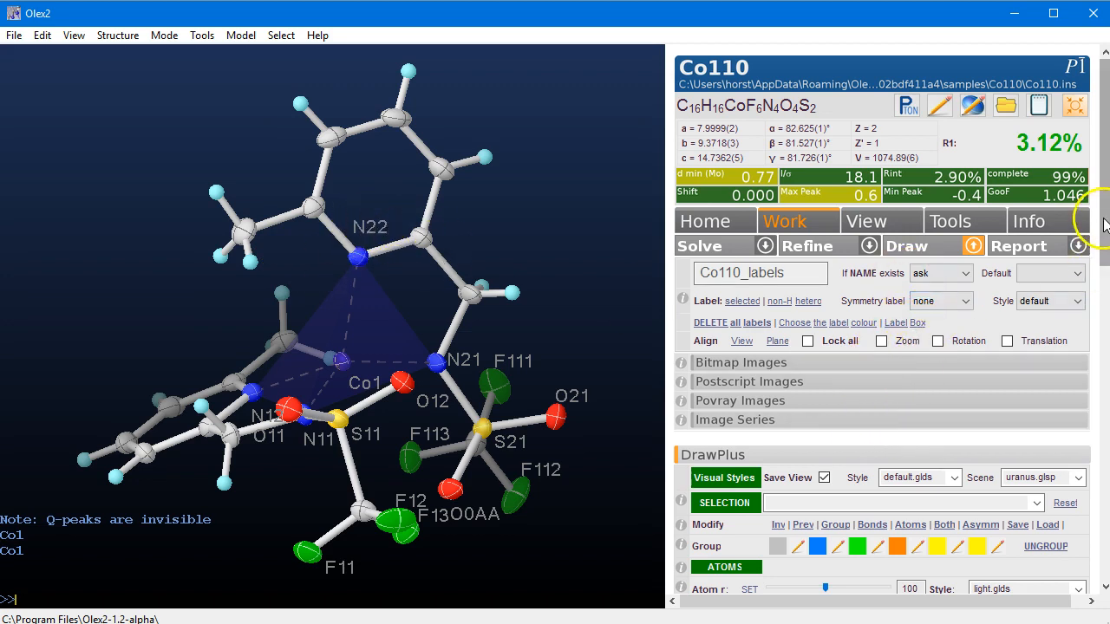
{"action": "scroll", "coordinate": [1084, 219], "scroll_direction": "down", "scroll_amount": 2}
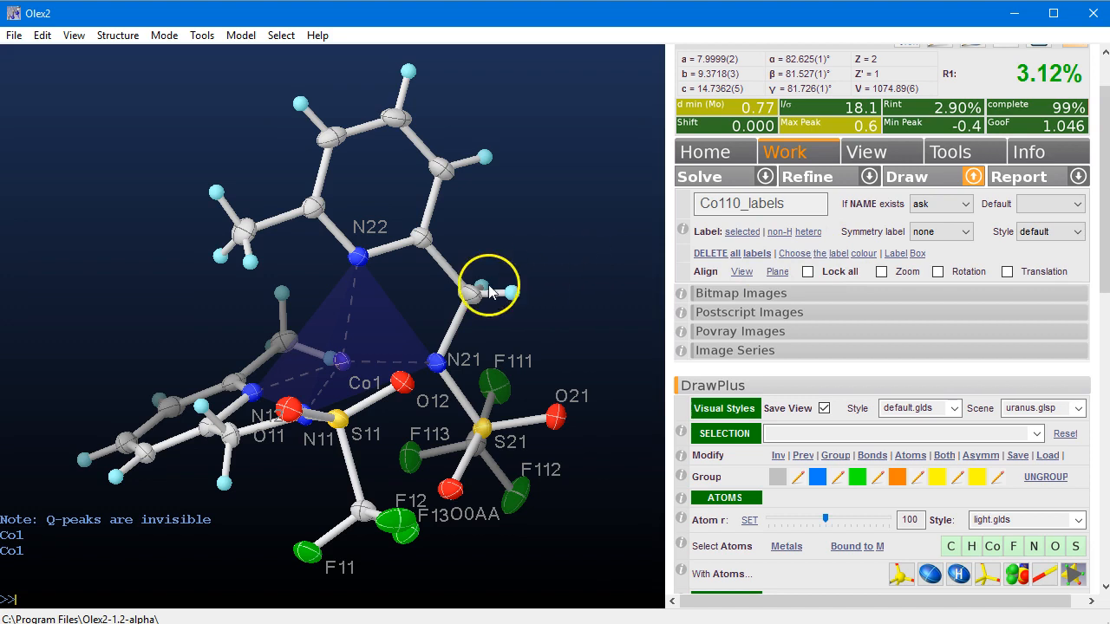
{"action": "left_click_drag", "start_coordinate": [368, 384], "coordinate": [375, 363], "text": "shift"}
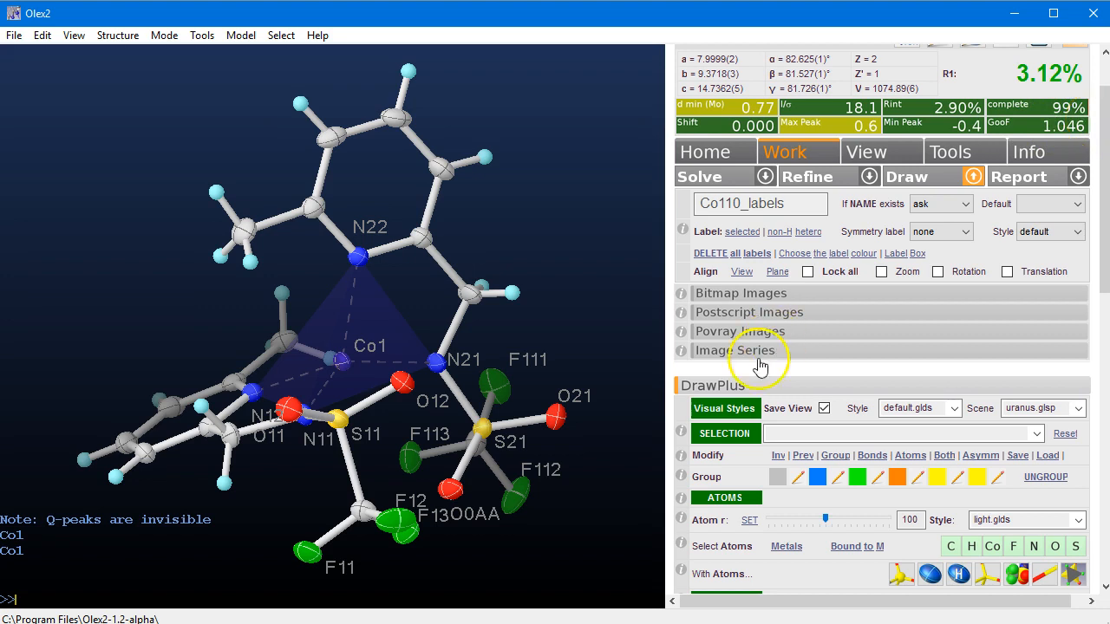
{"action": "left_click_drag", "start_coordinate": [1103, 225], "coordinate": [1103, 169]}
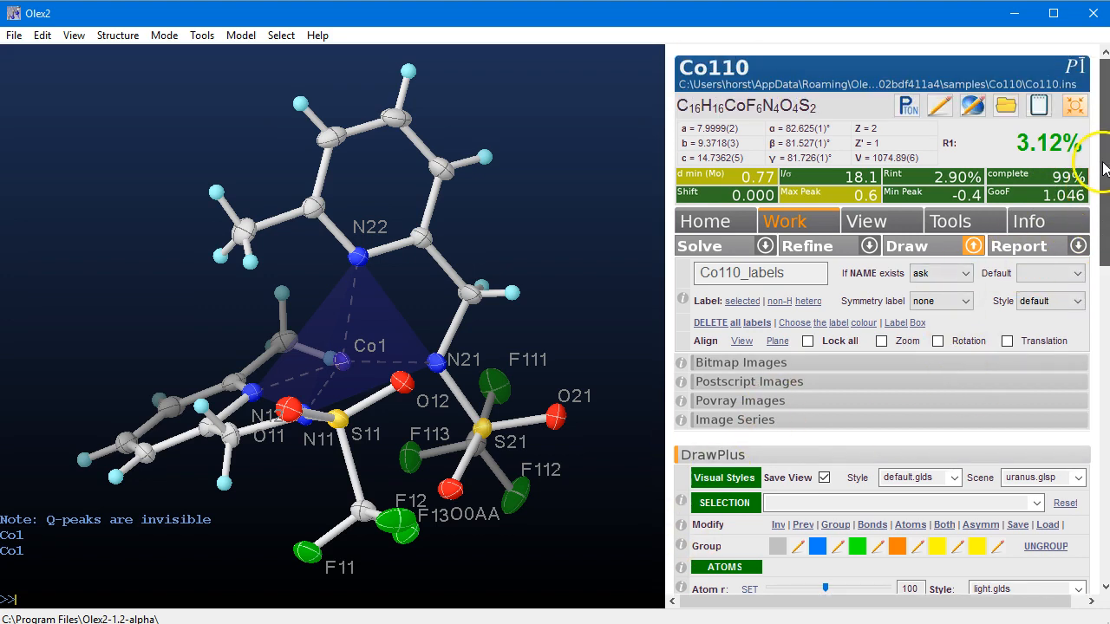